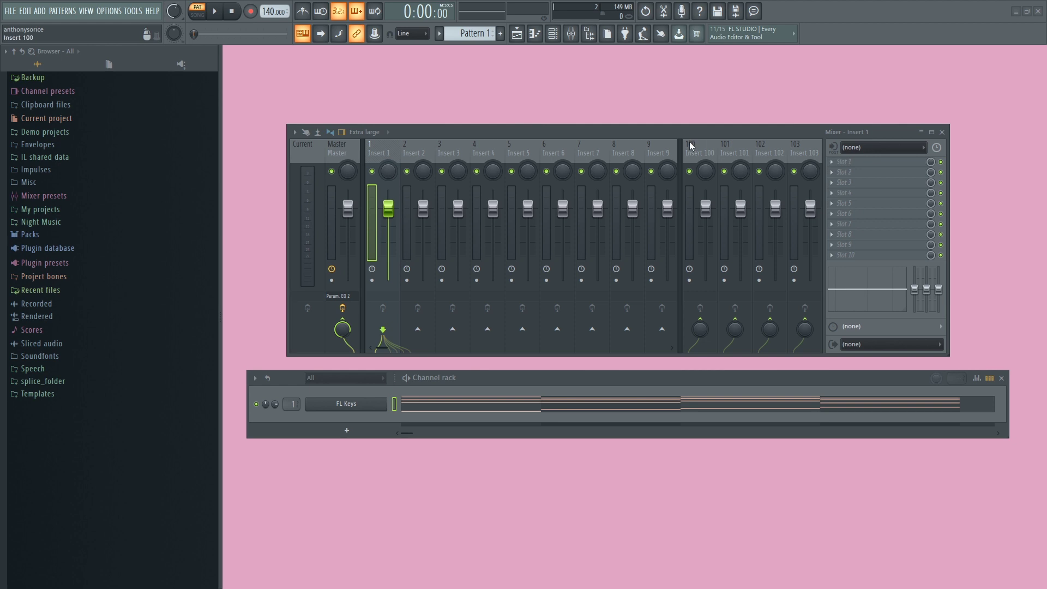
Load Fruity Parametric EQ 2 into Insert 1's FX Slot 1 and drag its editor window larger
{"action": "left_click", "coordinate": [849, 162]}
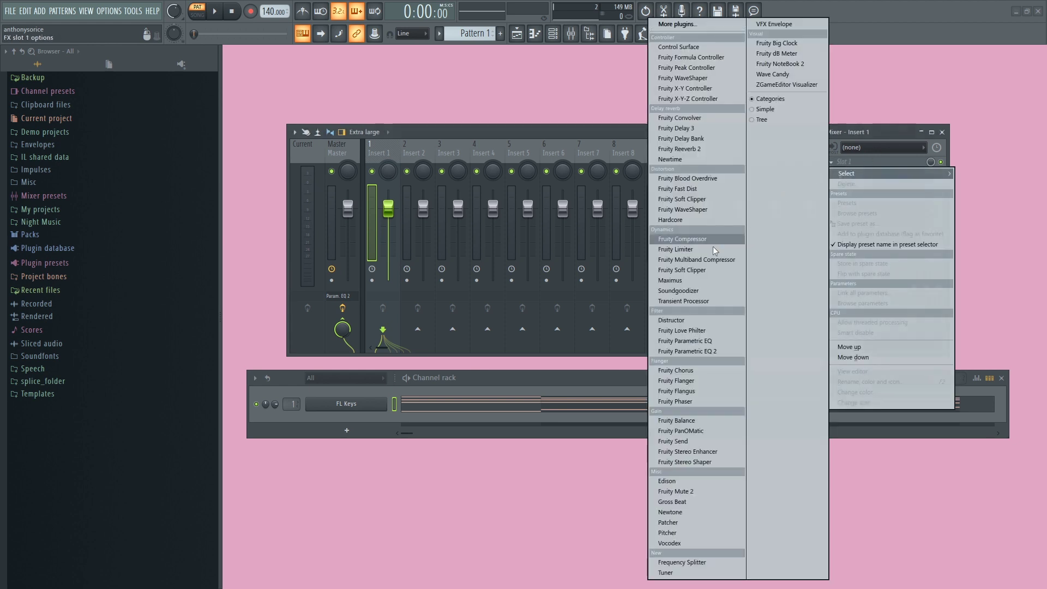
{"action": "left_click", "coordinate": [668, 353]}
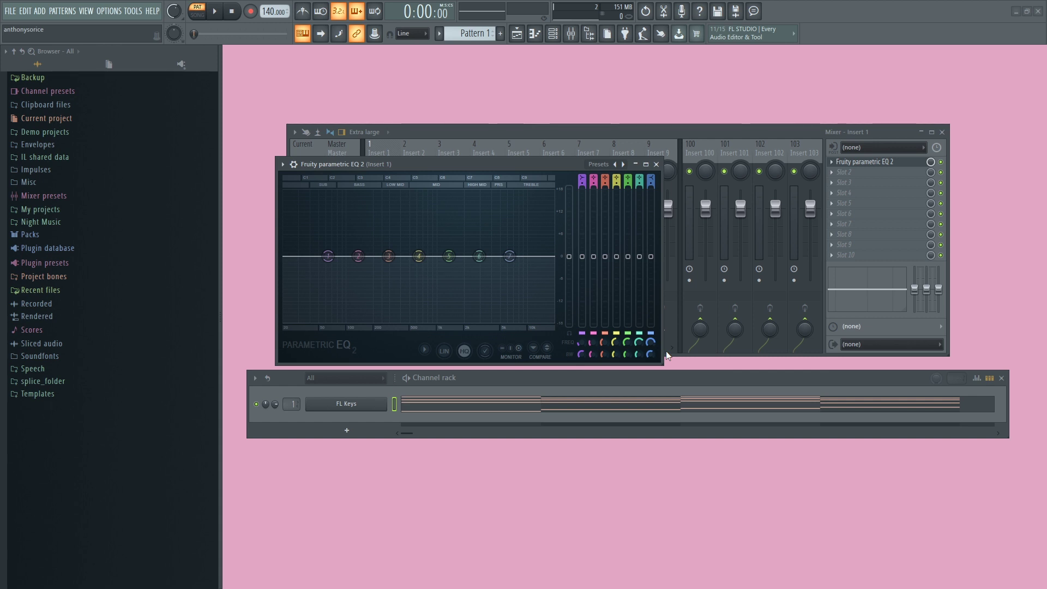
{"action": "left_click_drag", "start_coordinate": [659, 362], "coordinate": [918, 562]}
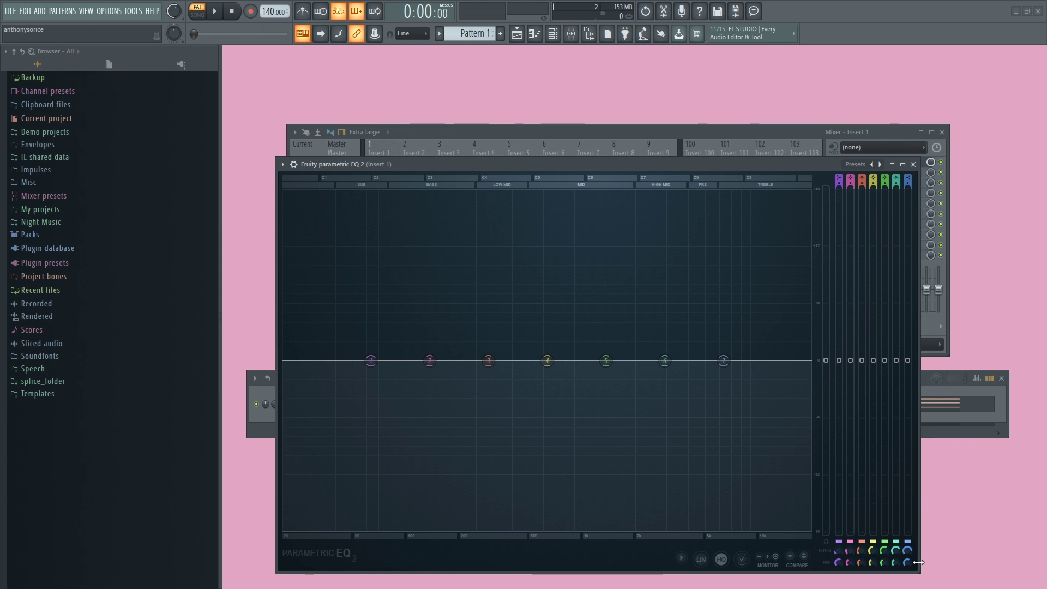
Preview the pattern's spectrum, turning the EQ histogram off and then back on
{"action": "key", "text": "space"}
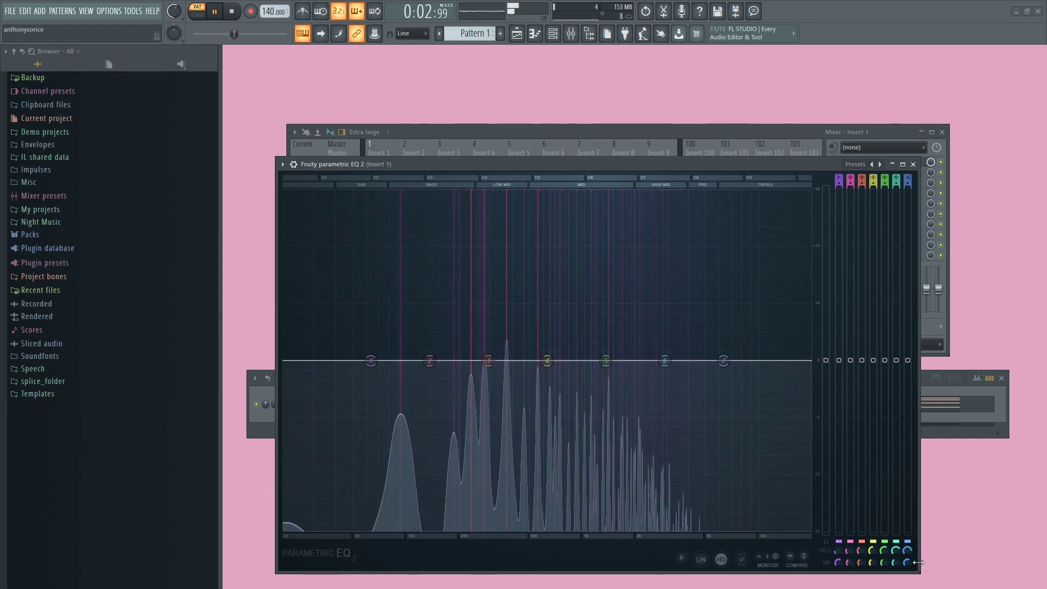
{"action": "key", "text": "space"}
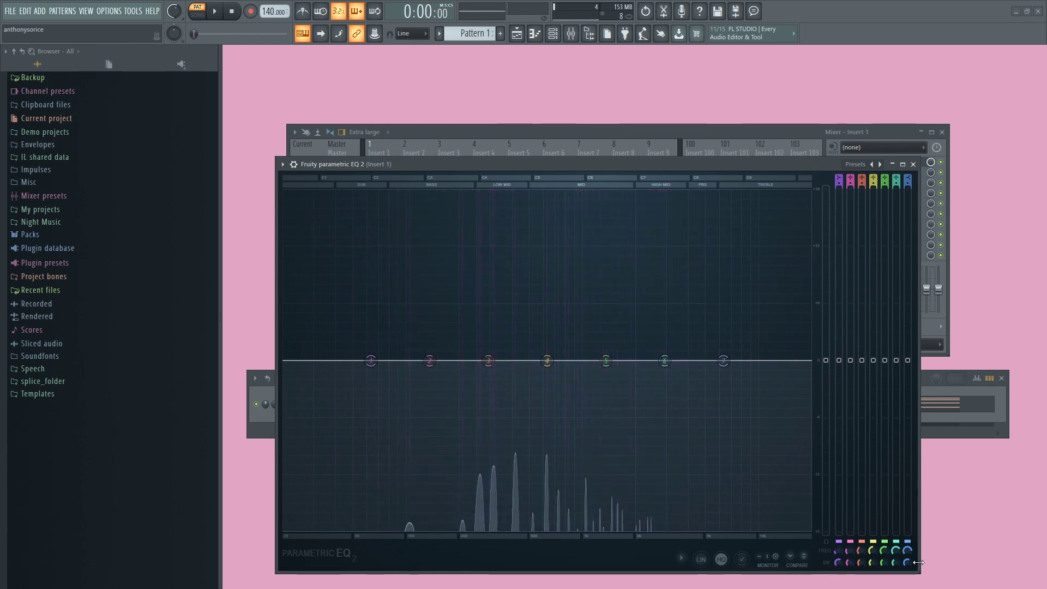
{"action": "left_click", "coordinate": [682, 557]}
{"action": "left_click", "coordinate": [708, 458]}
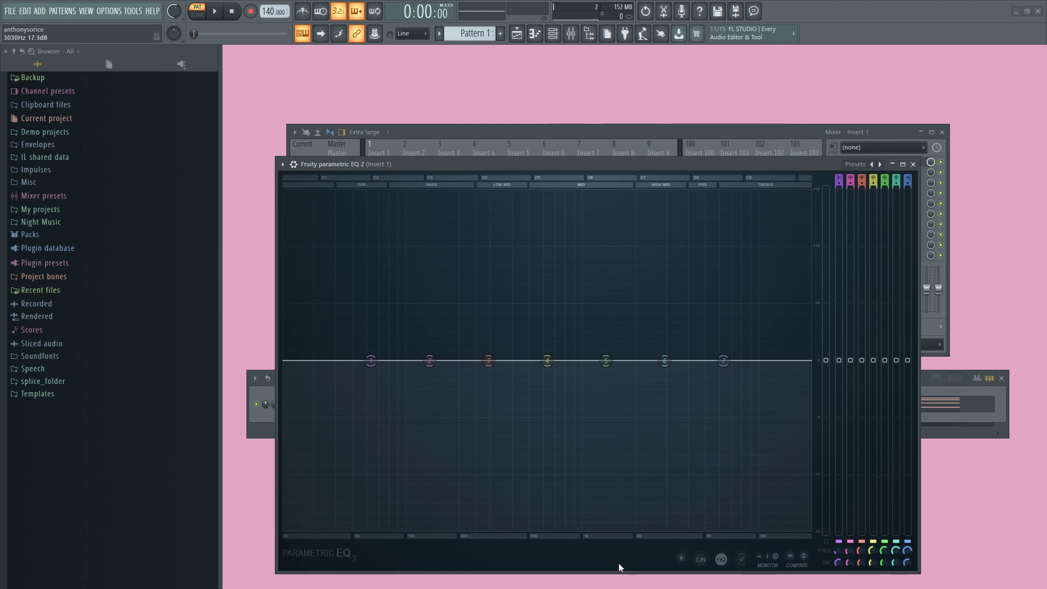
{"action": "key", "text": "space"}
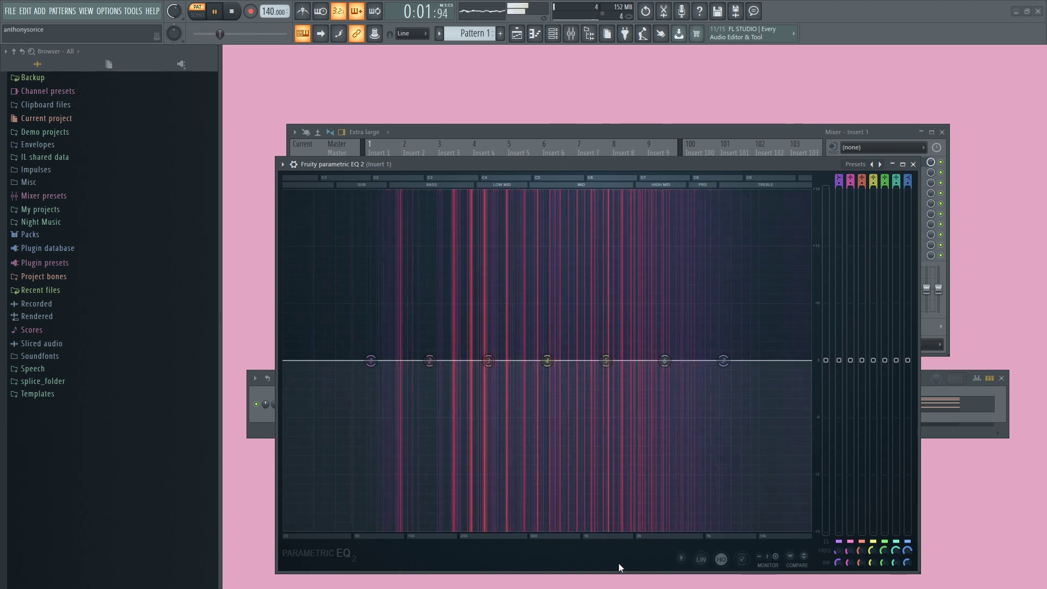
{"action": "key", "text": "space"}
{"action": "left_click", "coordinate": [681, 556]}
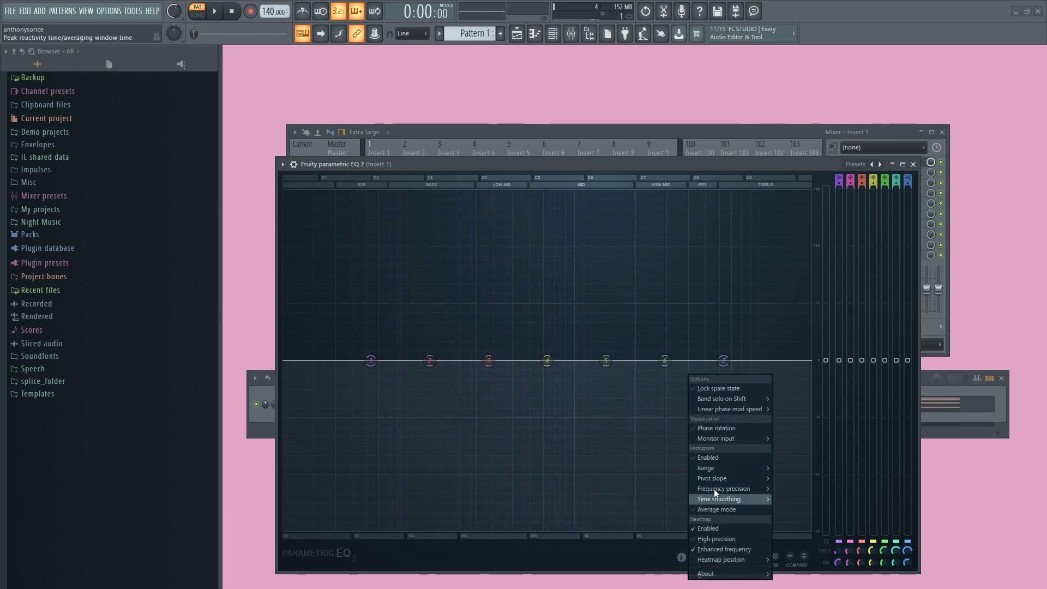
{"action": "left_click", "coordinate": [712, 461]}
{"action": "key", "text": "space"}
{"action": "key", "text": "space"}
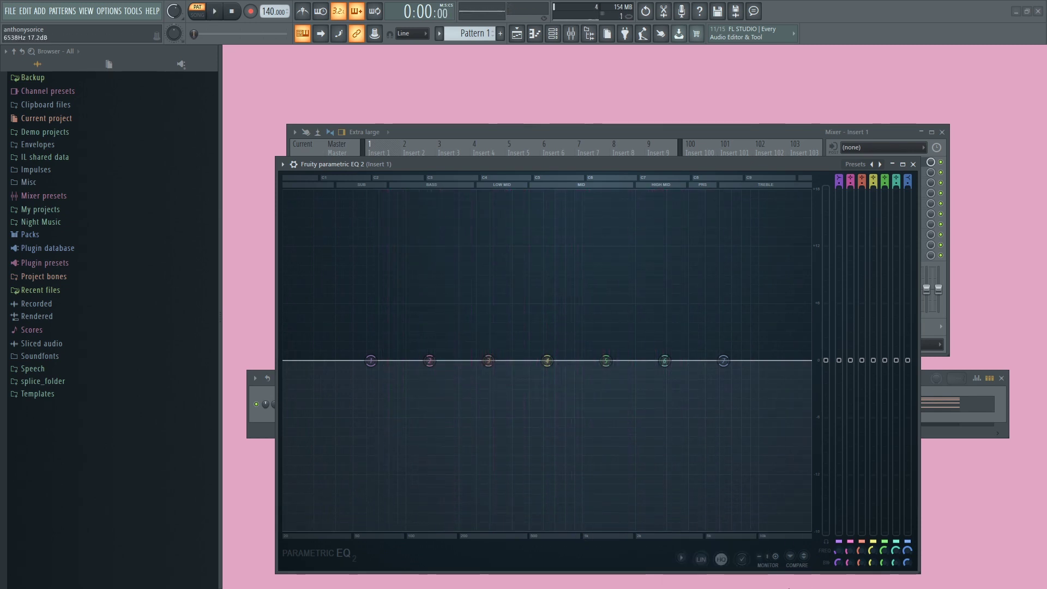
Turn the EQ analyser heatmap off, preview the histogram alone, then re-enable the heatmap
{"action": "left_click", "coordinate": [681, 557]}
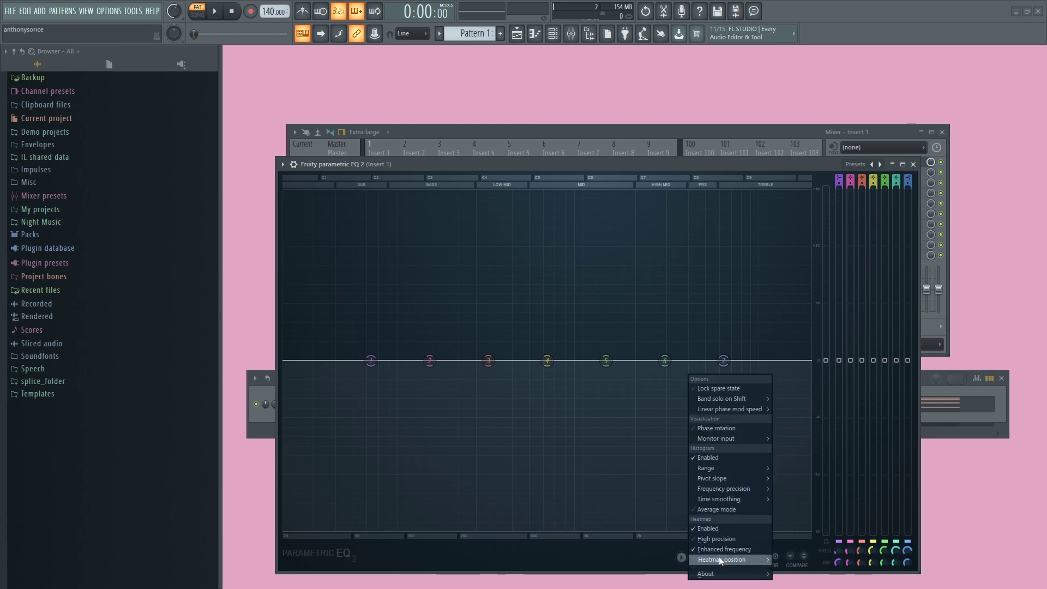
{"action": "left_click", "coordinate": [721, 531]}
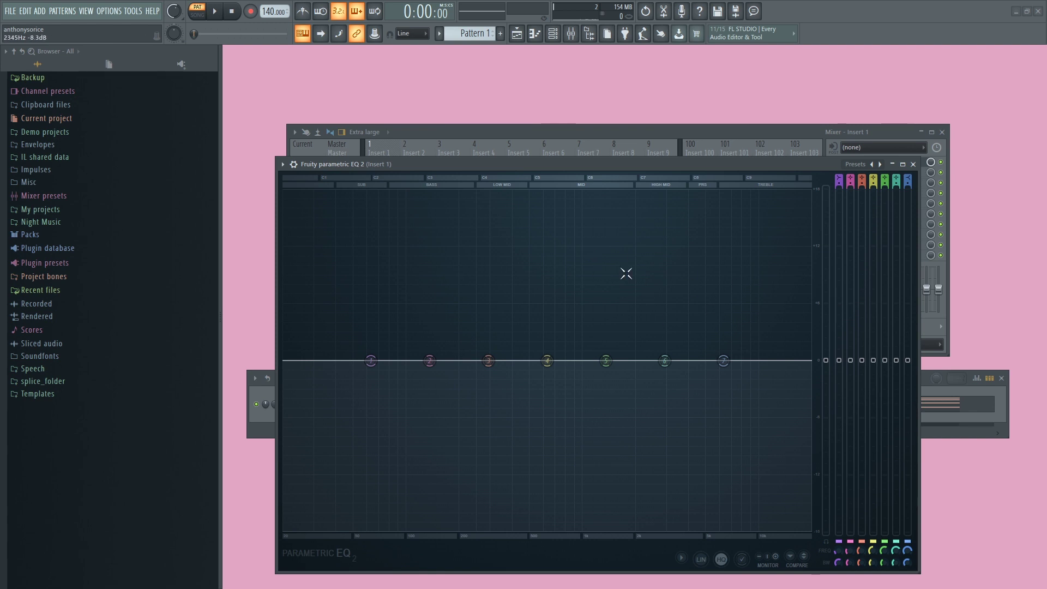
{"action": "key", "text": "space"}
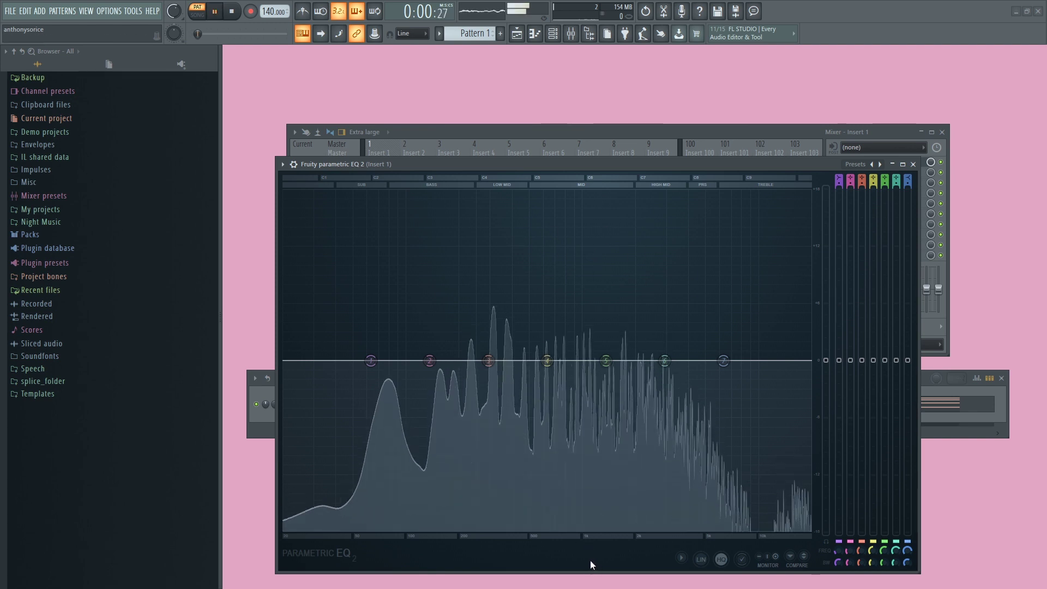
{"action": "key", "text": "space"}
{"action": "left_click", "coordinate": [681, 558]}
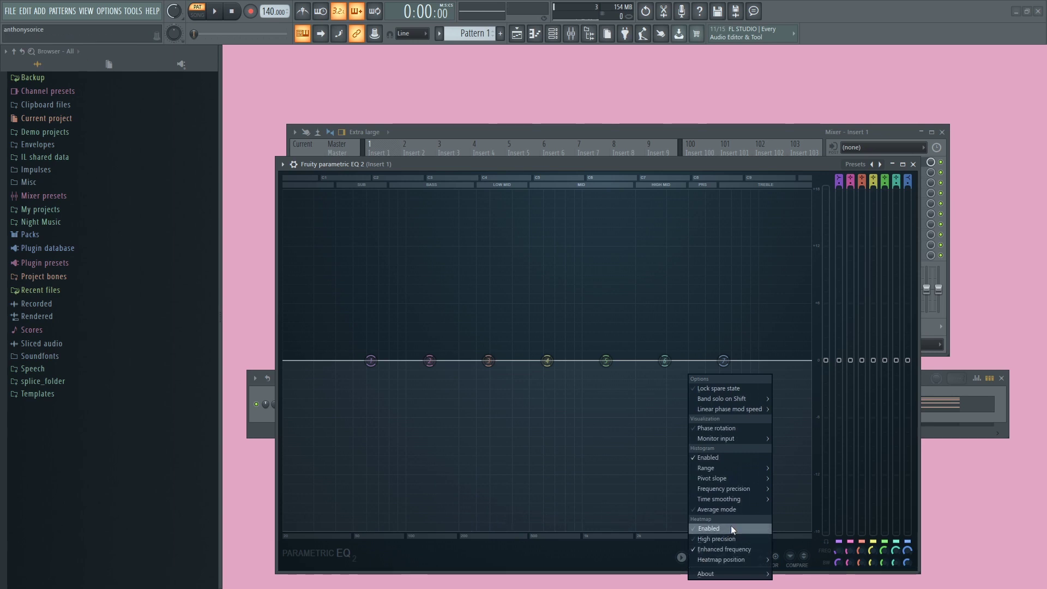
{"action": "mouse_move", "coordinate": [745, 560]}
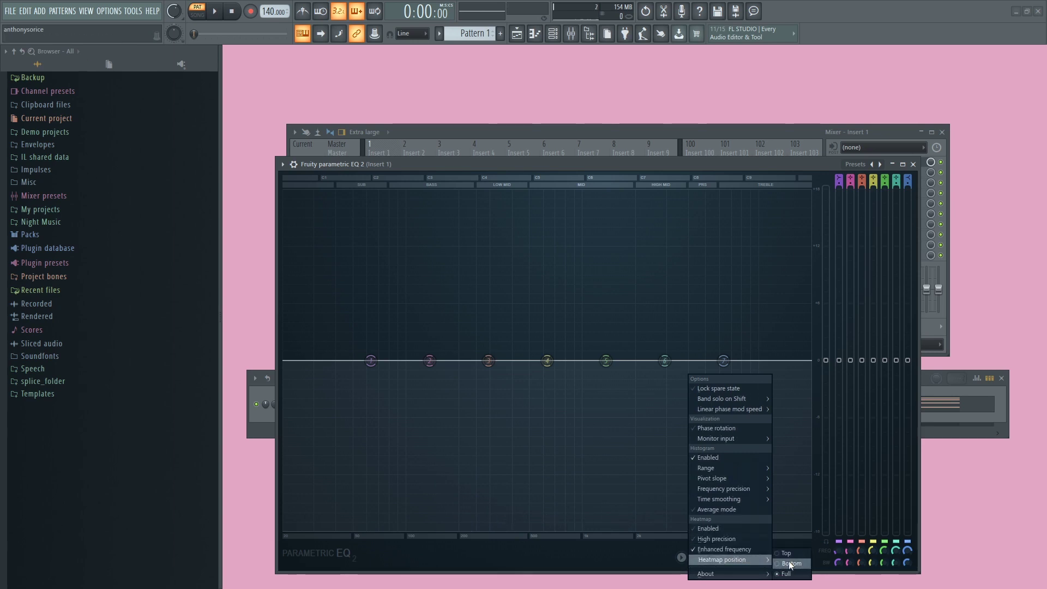
{"action": "left_click", "coordinate": [727, 528]}
Set the heatmap position to the top and preview the pattern
{"action": "left_click", "coordinate": [682, 558]}
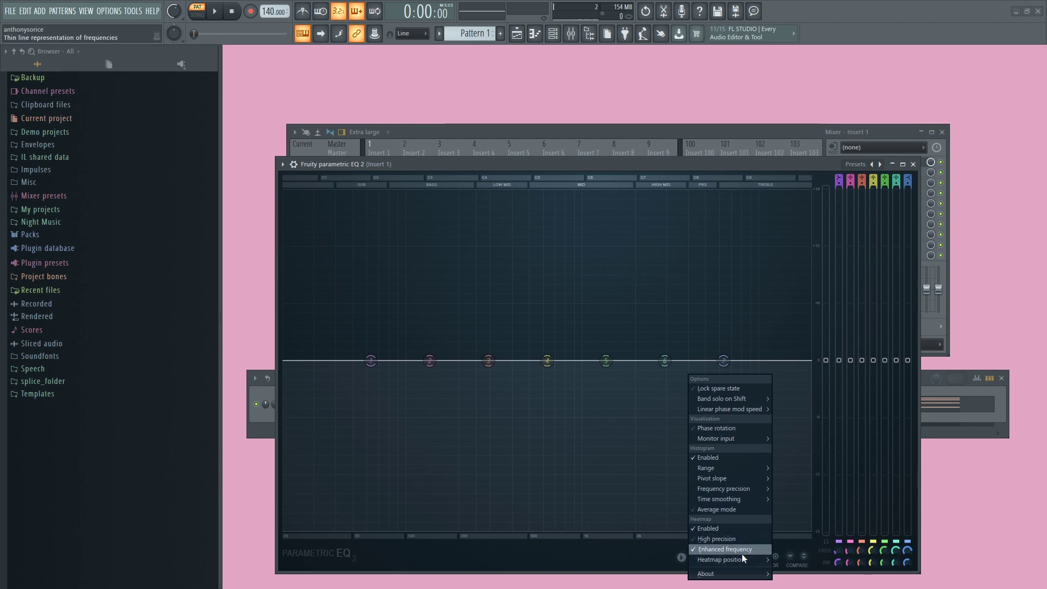
{"action": "mouse_move", "coordinate": [739, 559]}
{"action": "left_click", "coordinate": [781, 554]}
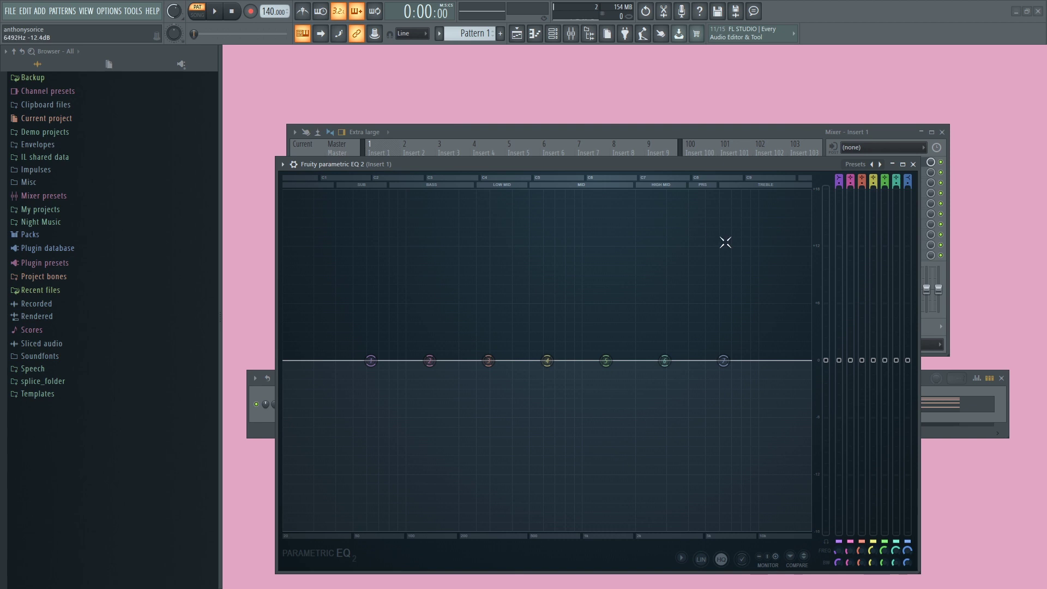
{"action": "key", "text": "space"}
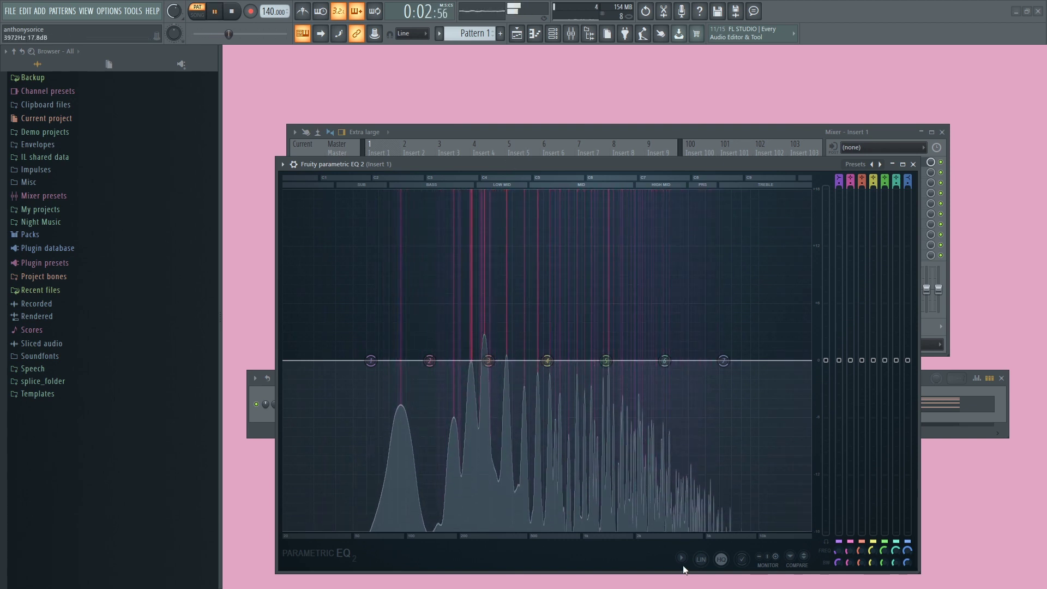
{"action": "key", "text": "space"}
Change the heatmap position to Full and preview the pattern again
{"action": "left_click", "coordinate": [685, 562]}
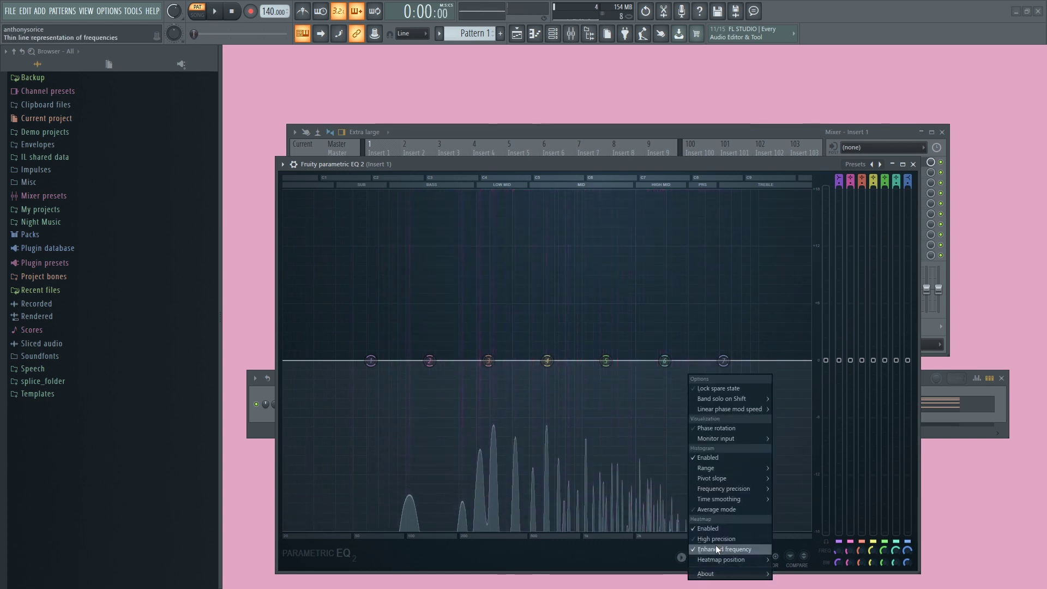
{"action": "mouse_move", "coordinate": [728, 559]}
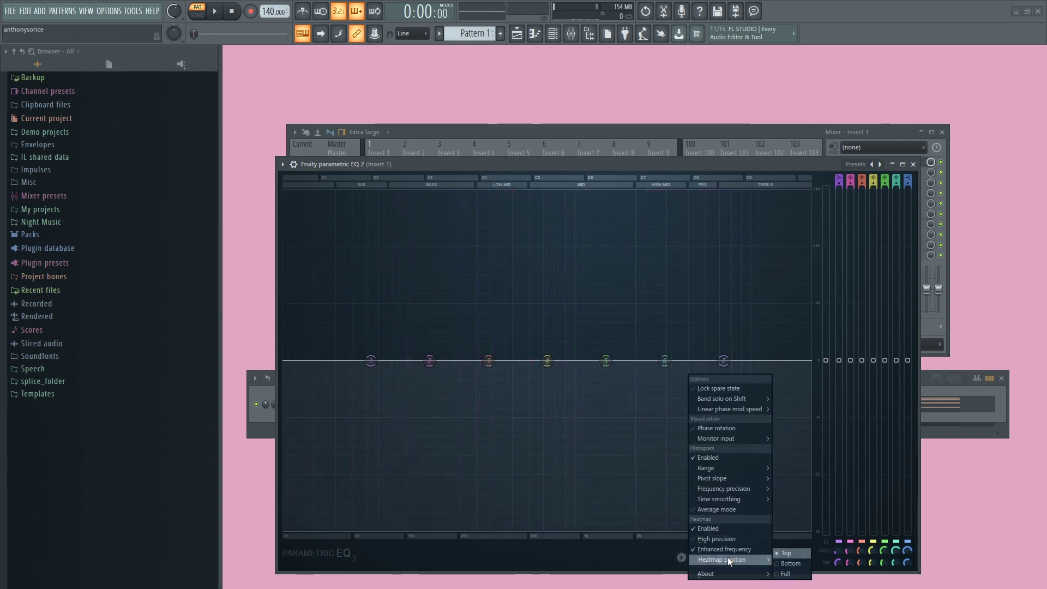
{"action": "left_click", "coordinate": [784, 562]}
{"action": "key", "text": "space"}
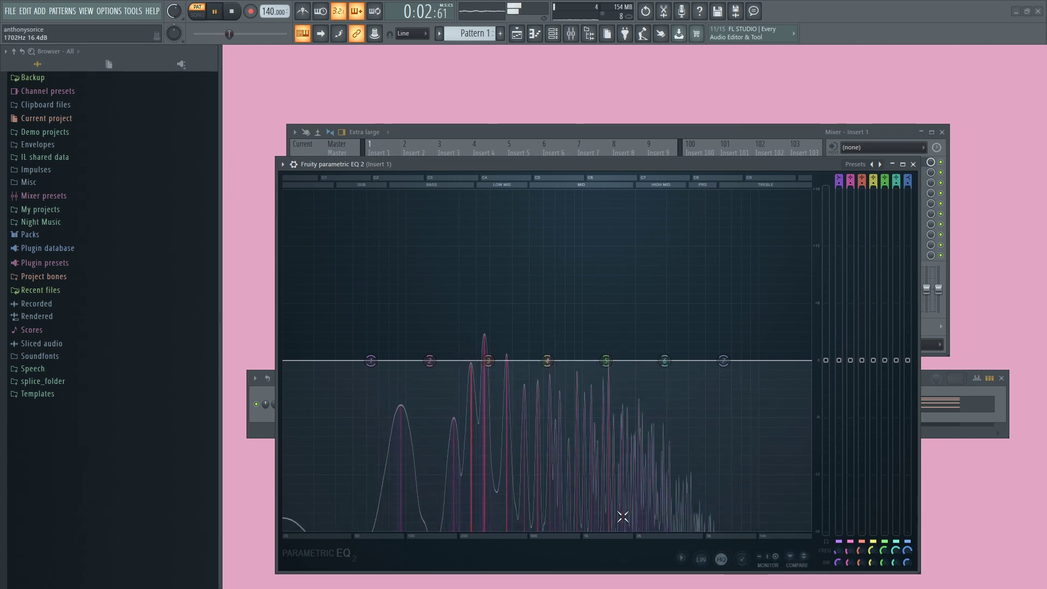
{"action": "key", "text": "space"}
{"action": "left_click", "coordinate": [684, 559]}
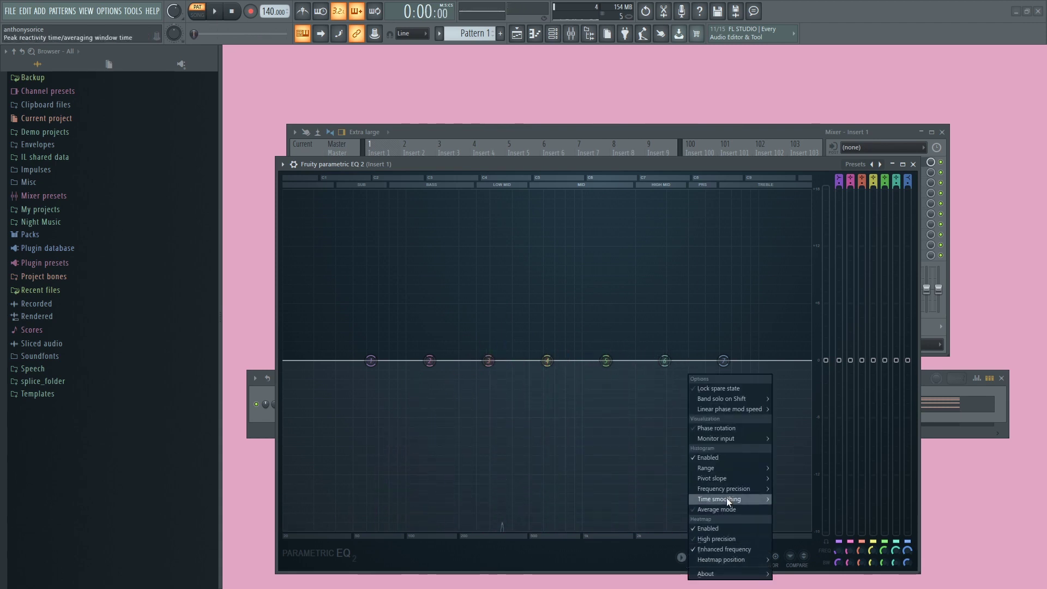
Set the analyser pivot slope to 0 dB/oct and play the pattern to check it
{"action": "mouse_move", "coordinate": [707, 478]}
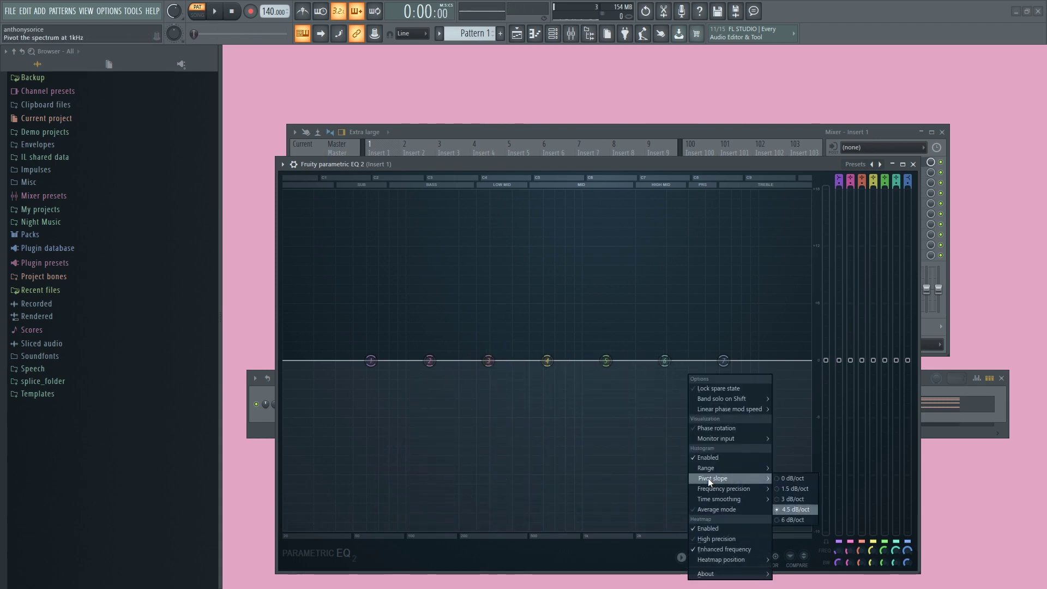
{"action": "left_click", "coordinate": [784, 478]}
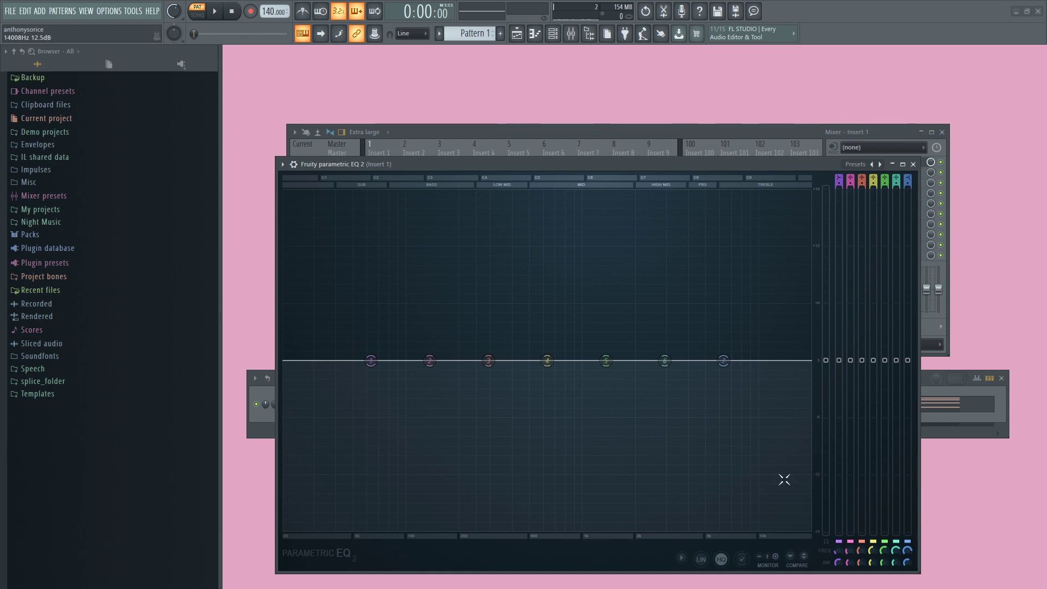
{"action": "key", "text": "space"}
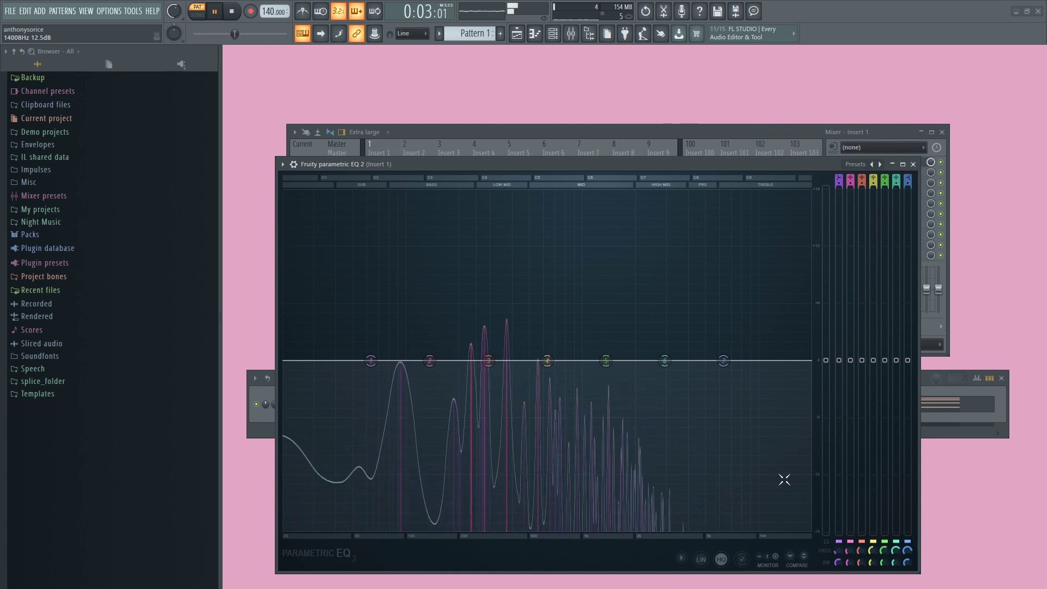
{"action": "key", "text": "space"}
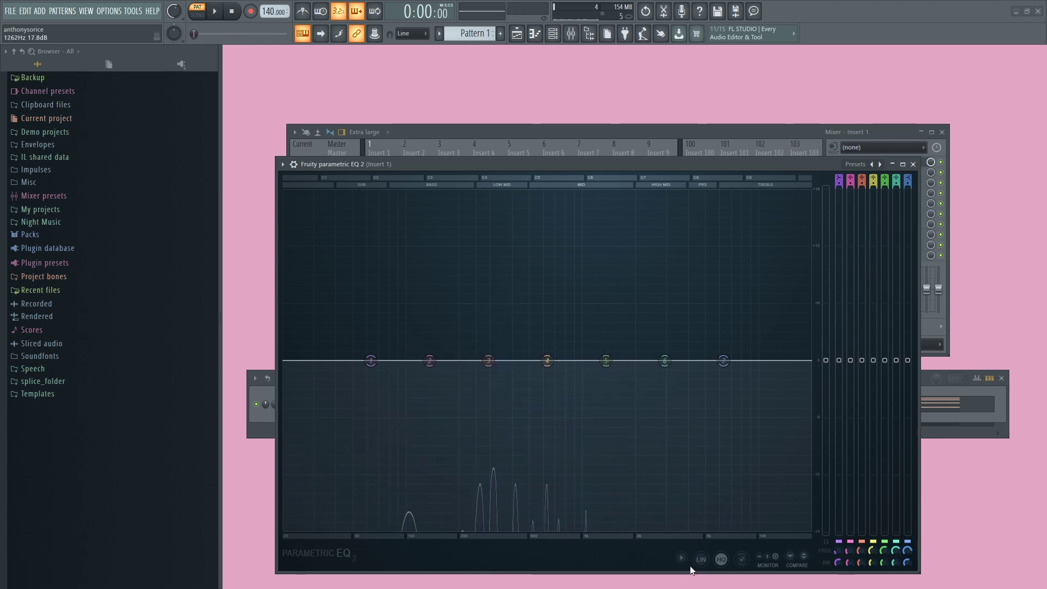
Try a 6 dB/oct pivot slope with playback, then change it to 3 dB/oct
{"action": "left_click", "coordinate": [682, 558]}
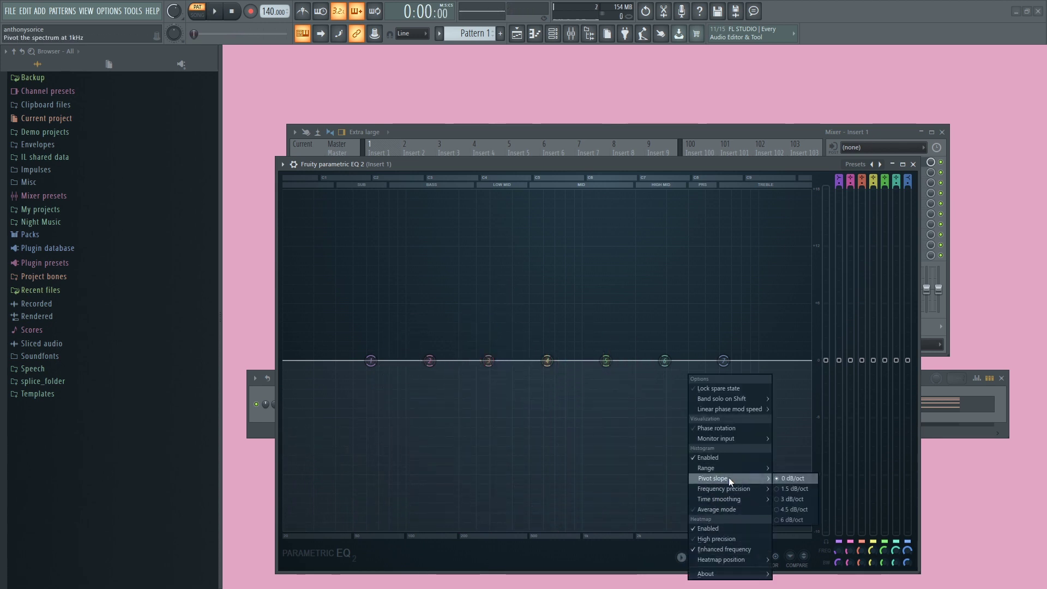
{"action": "left_click", "coordinate": [806, 522]}
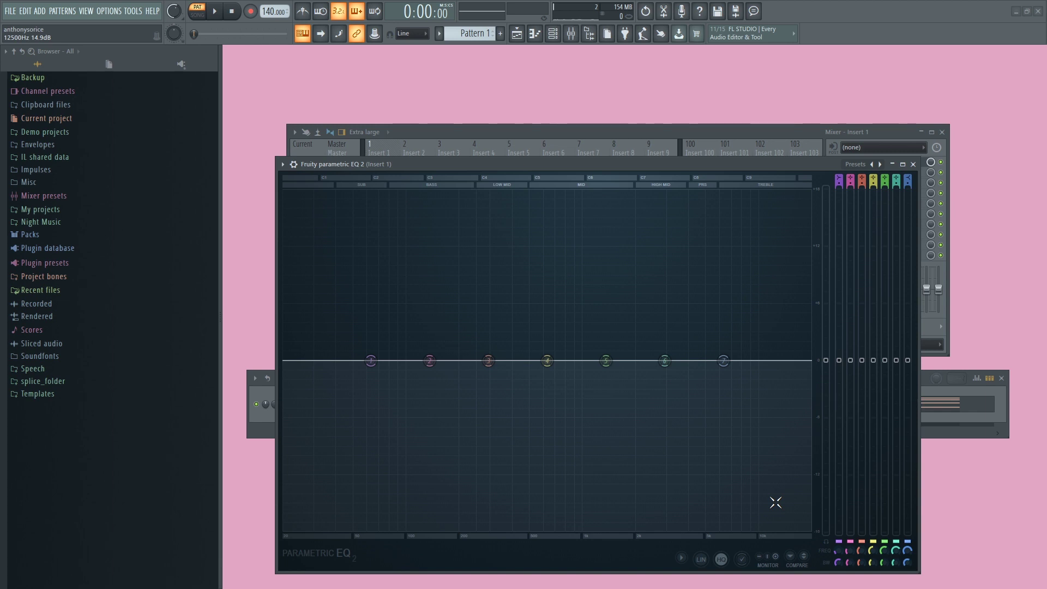
{"action": "key", "text": "space"}
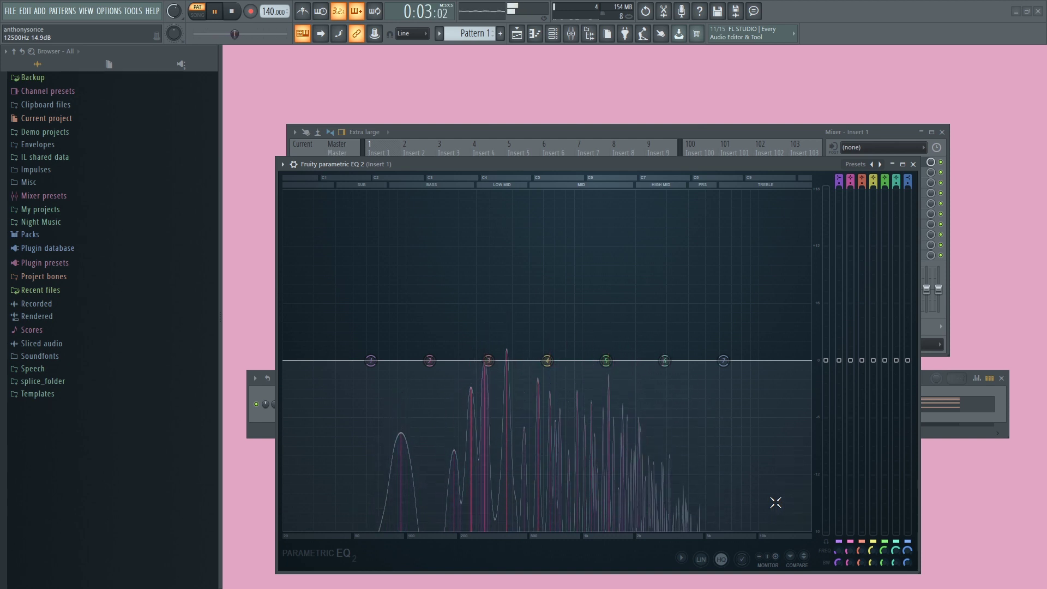
{"action": "key", "text": "space"}
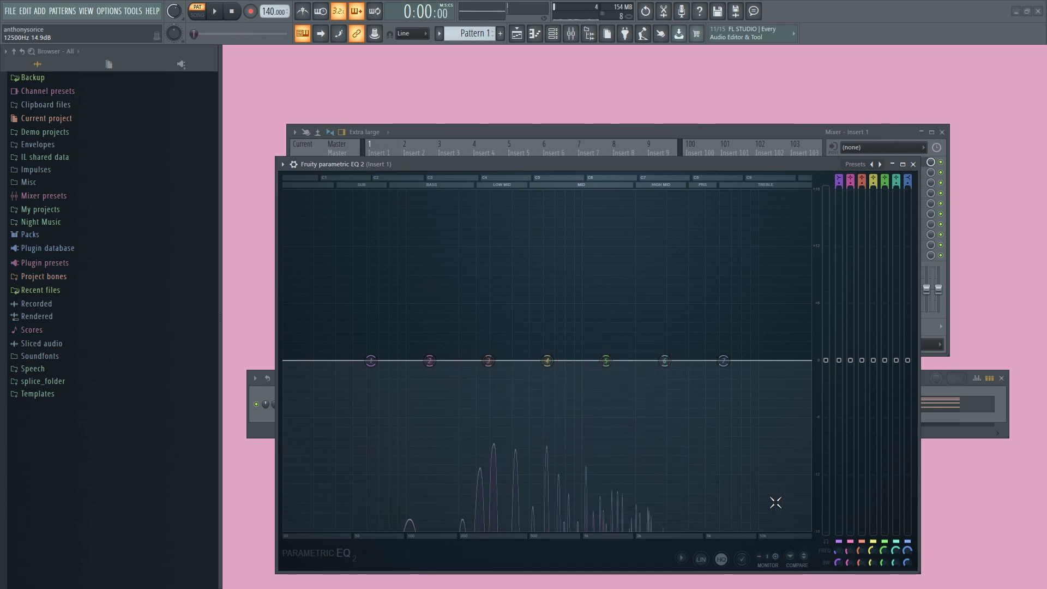
{"action": "left_click", "coordinate": [681, 558]}
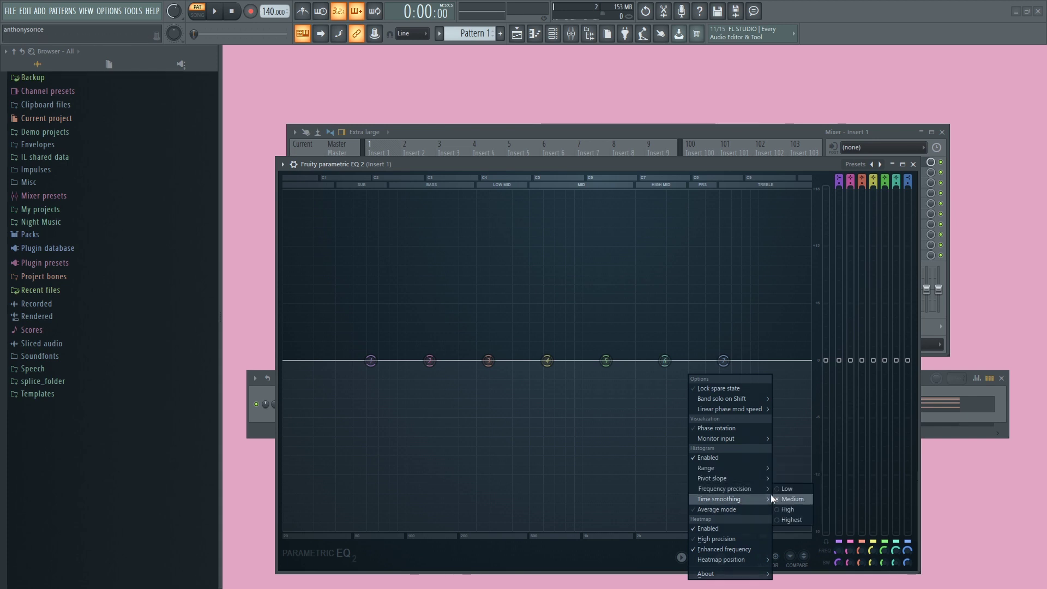
{"action": "mouse_move", "coordinate": [741, 474]}
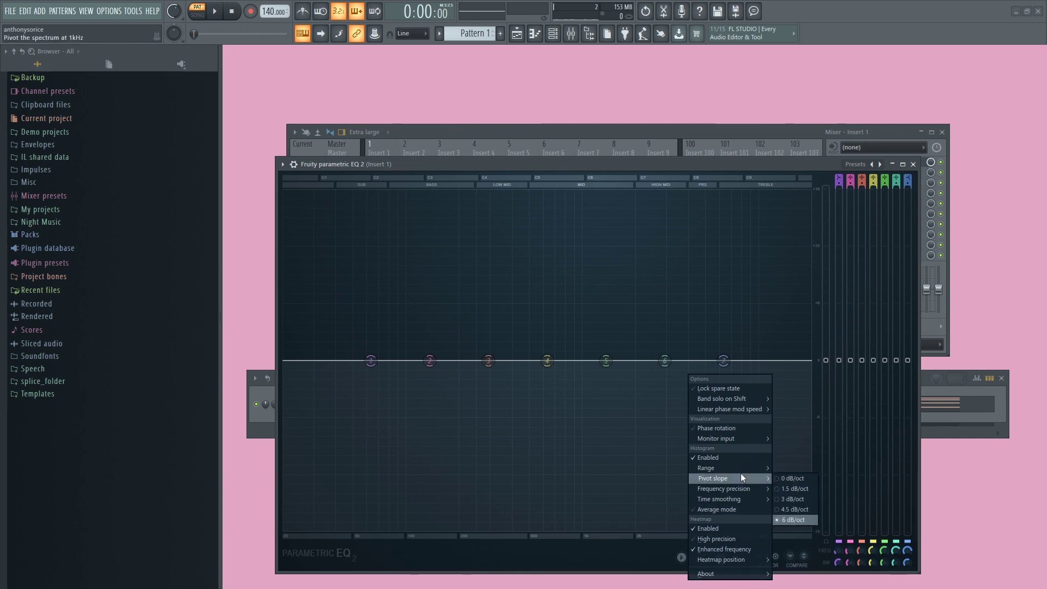
{"action": "left_click", "coordinate": [804, 498]}
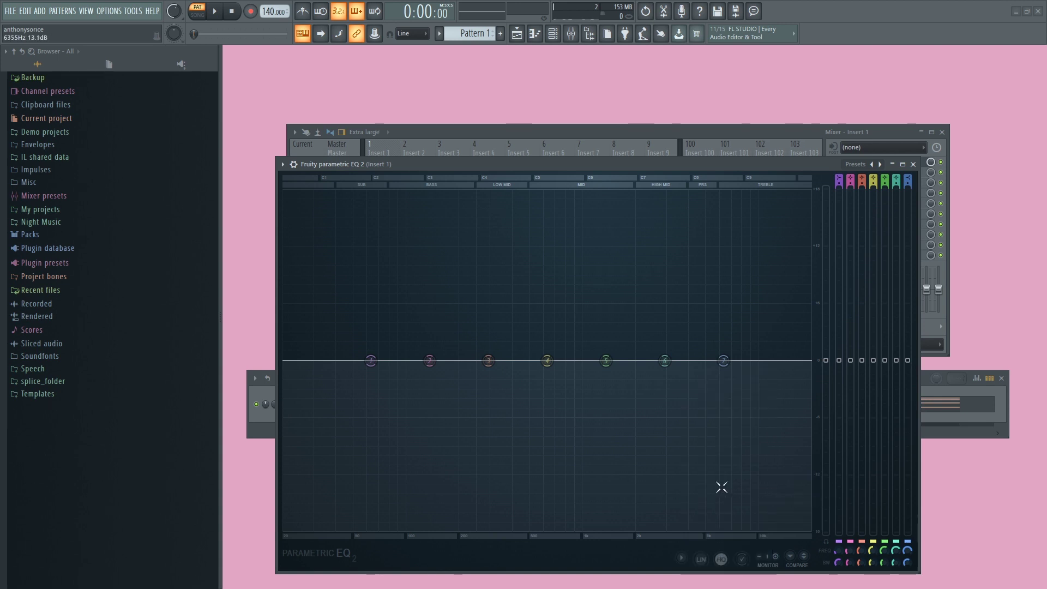
{"action": "left_click", "coordinate": [682, 558]}
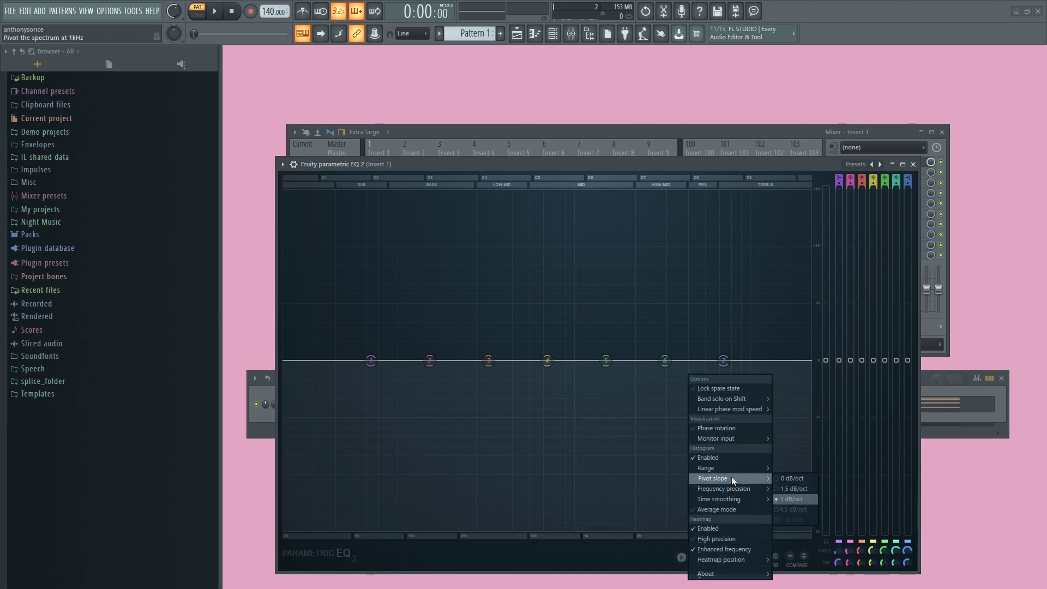
Set the analyser range to -60dB, compare another range, and play the pattern after each
{"action": "mouse_move", "coordinate": [731, 471]}
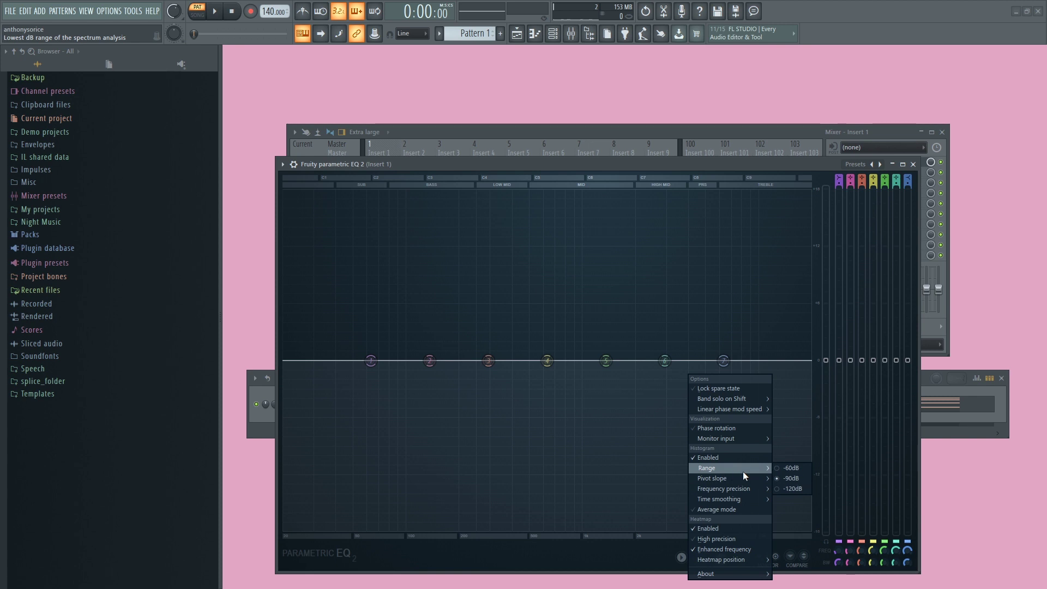
{"action": "left_click", "coordinate": [799, 470]}
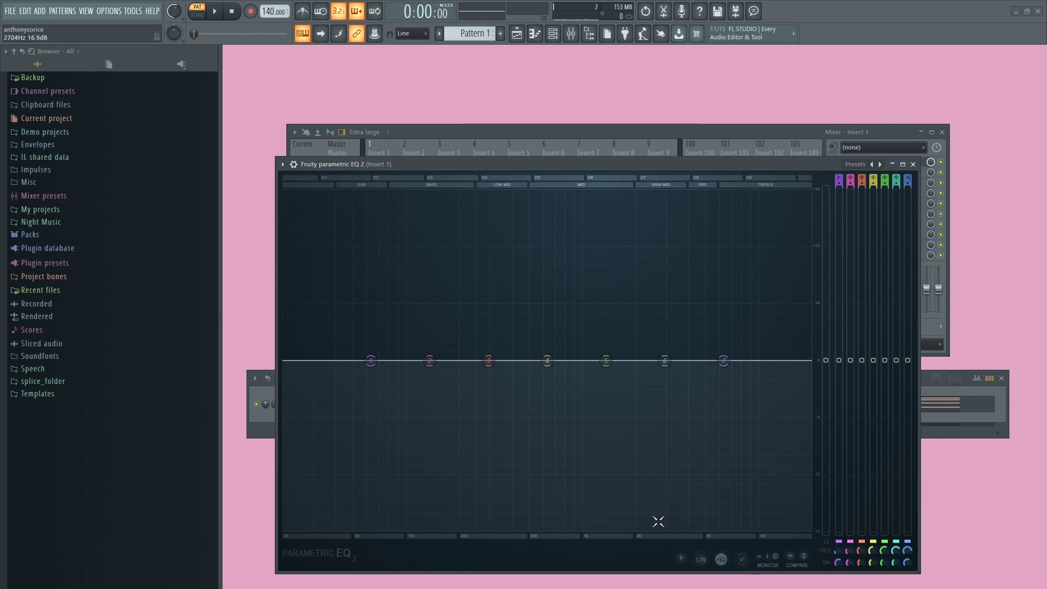
{"action": "key", "text": "space"}
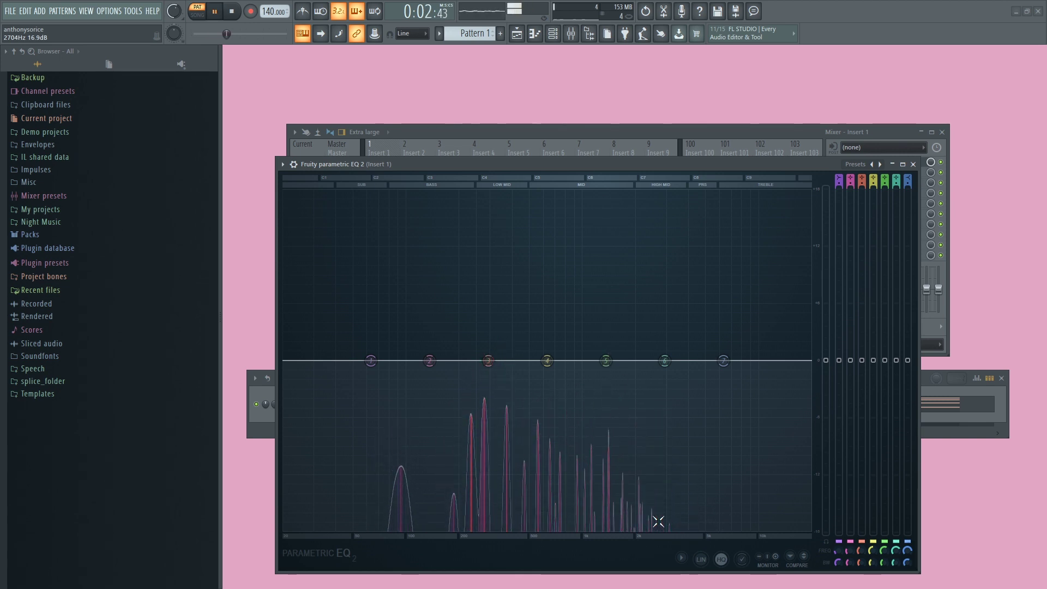
{"action": "key", "text": "space"}
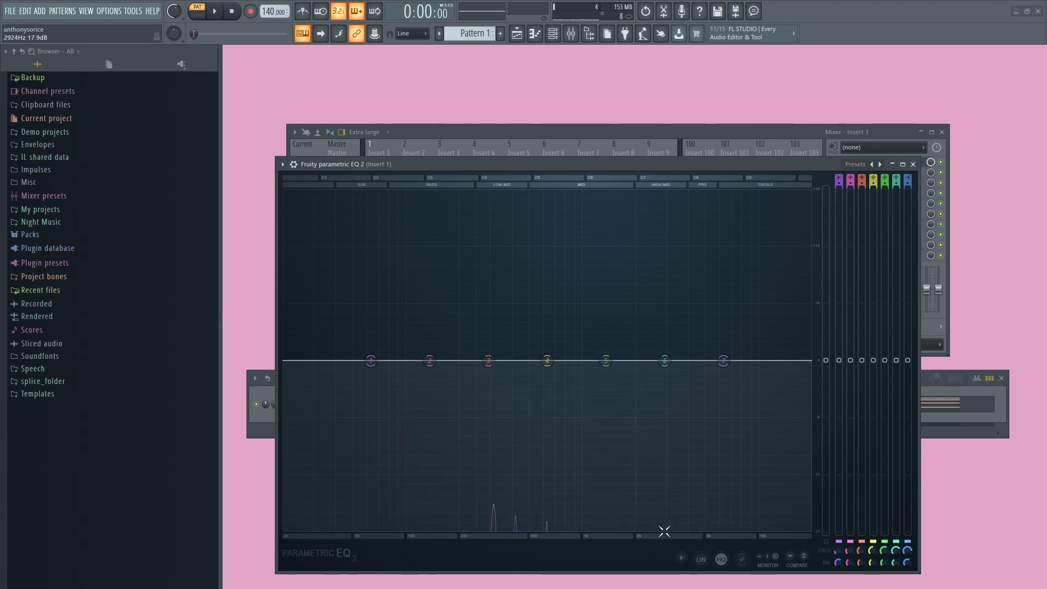
{"action": "left_click", "coordinate": [682, 557]}
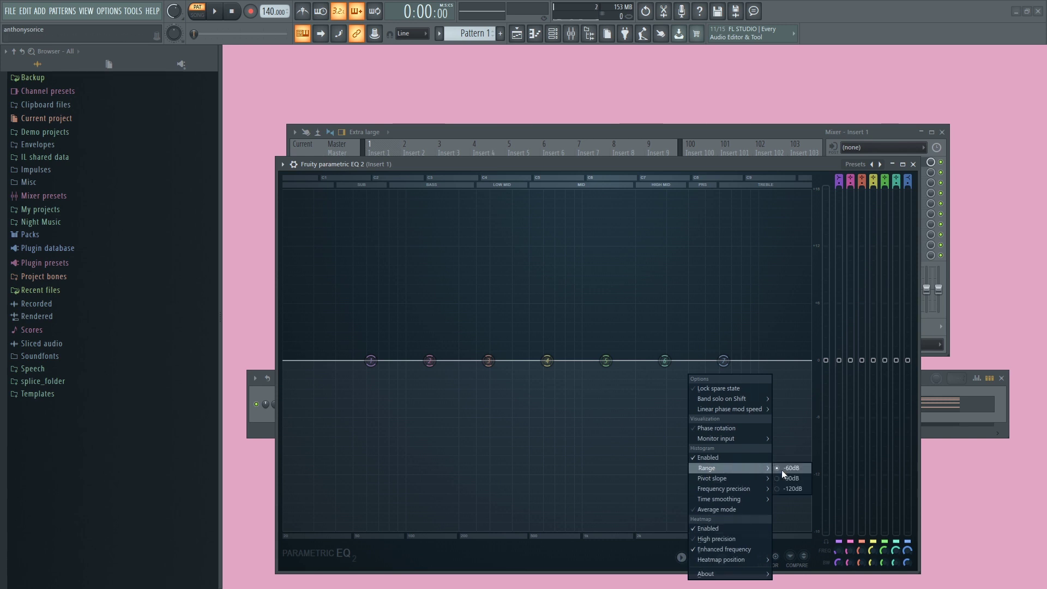
{"action": "left_click", "coordinate": [799, 486]}
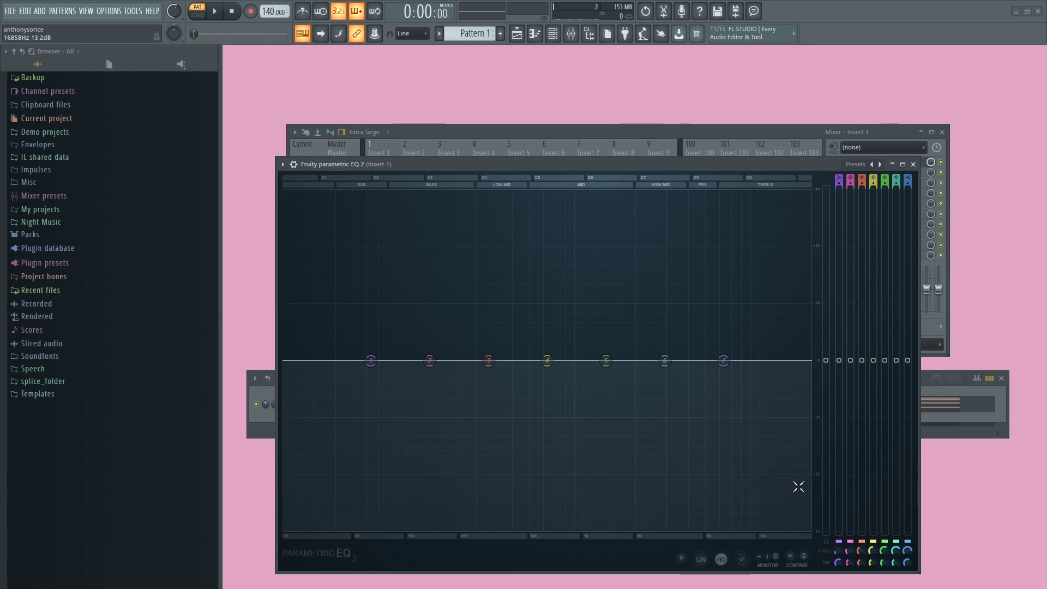
{"action": "key", "text": "space"}
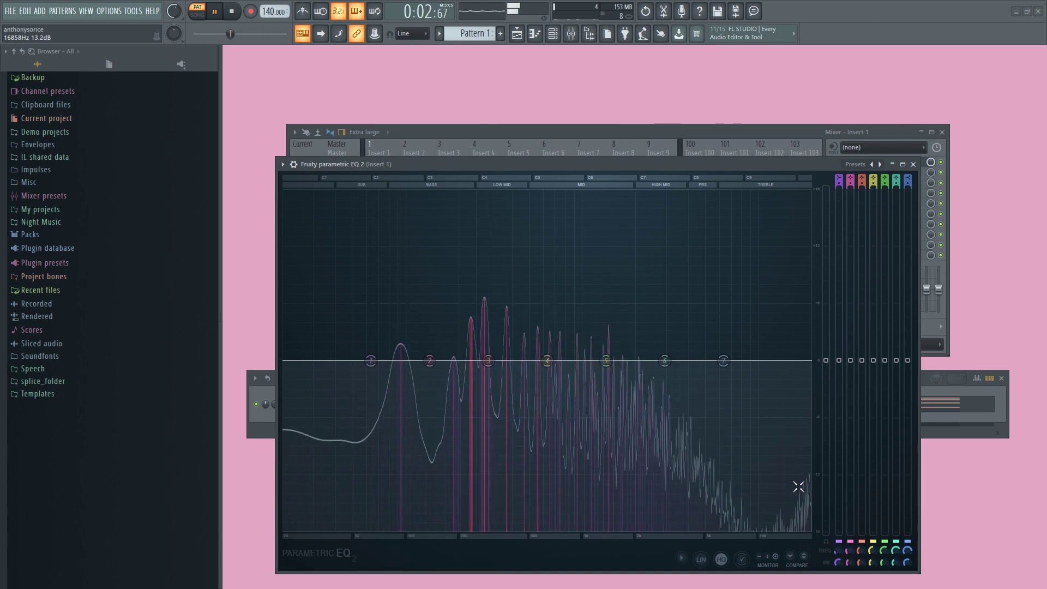
{"action": "key", "text": "space"}
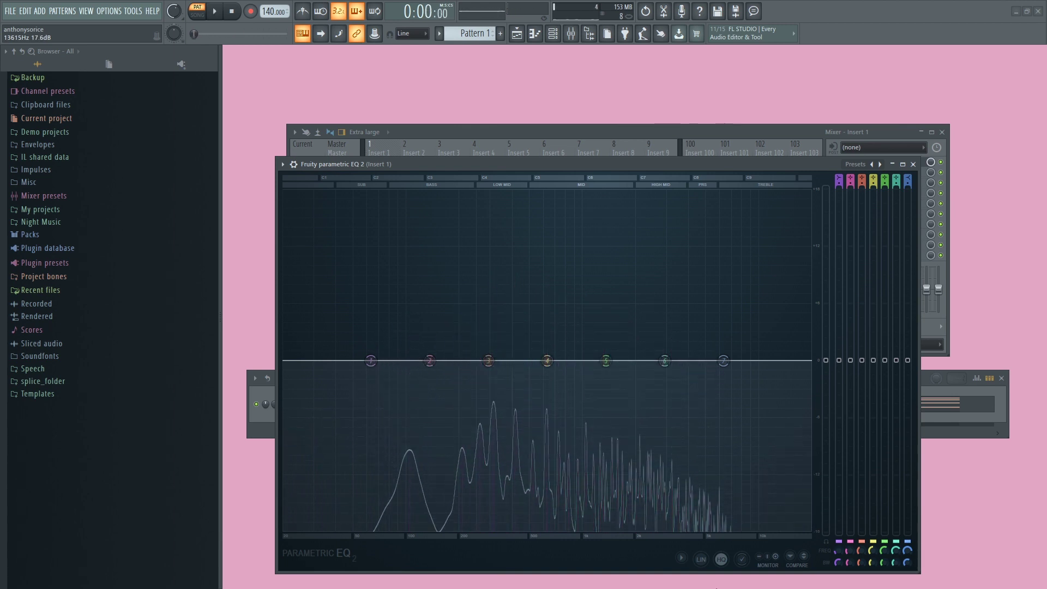
{"action": "left_click", "coordinate": [682, 556]}
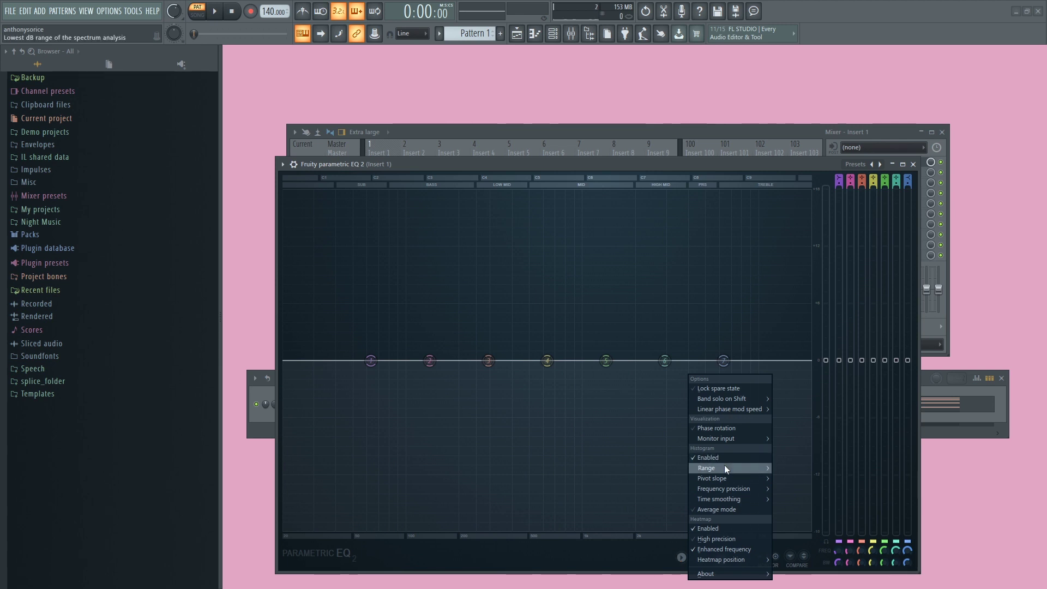
Pick an analyser dB range, then set frequency precision to Low and play the pattern
{"action": "mouse_move", "coordinate": [724, 467]}
{"action": "left_click", "coordinate": [787, 477]}
{"action": "left_click", "coordinate": [683, 557]}
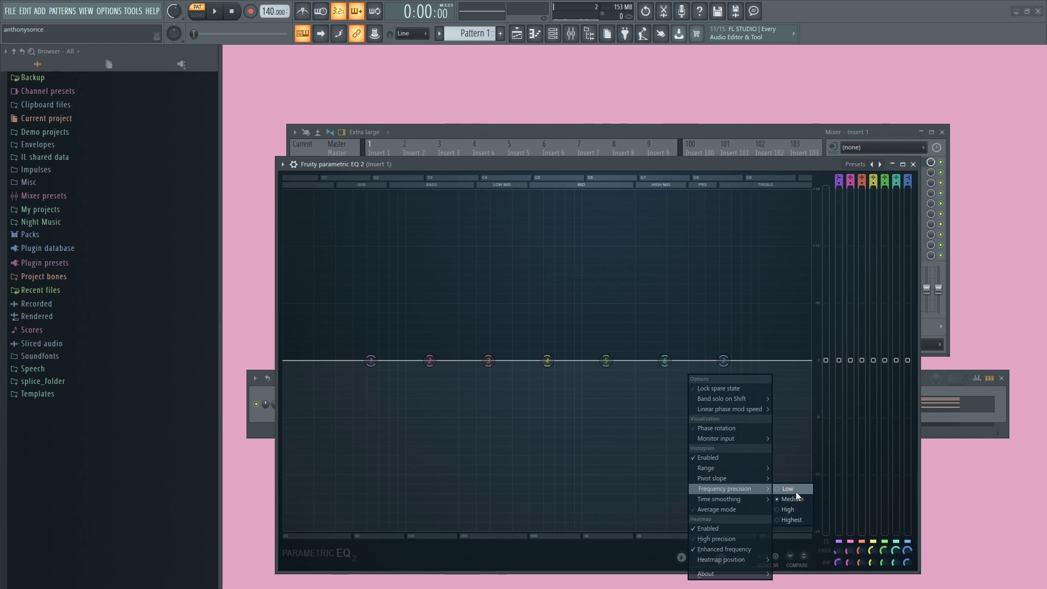
{"action": "left_click", "coordinate": [797, 491]}
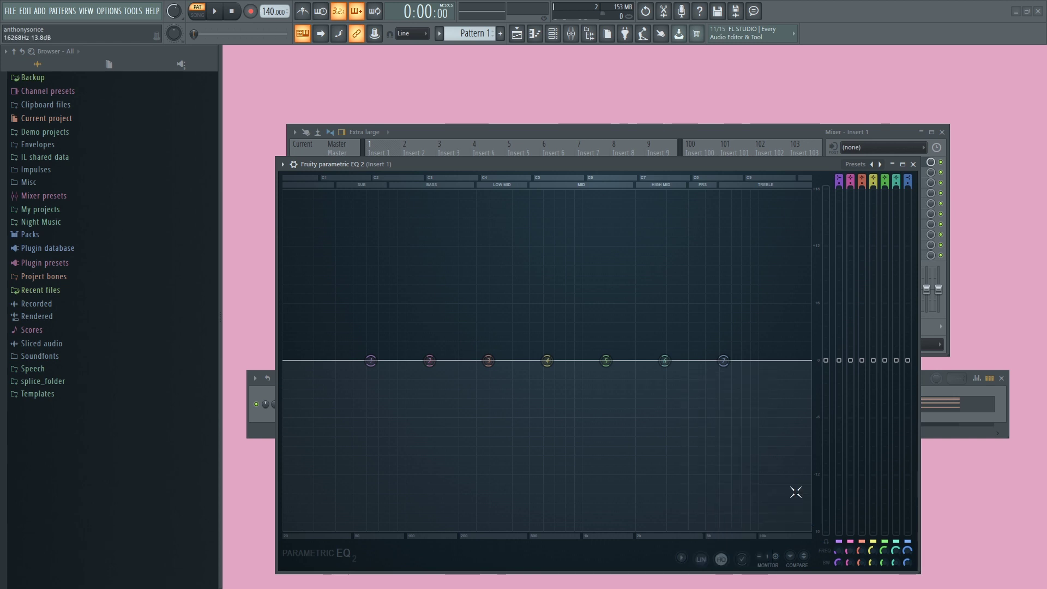
{"action": "key", "text": "space"}
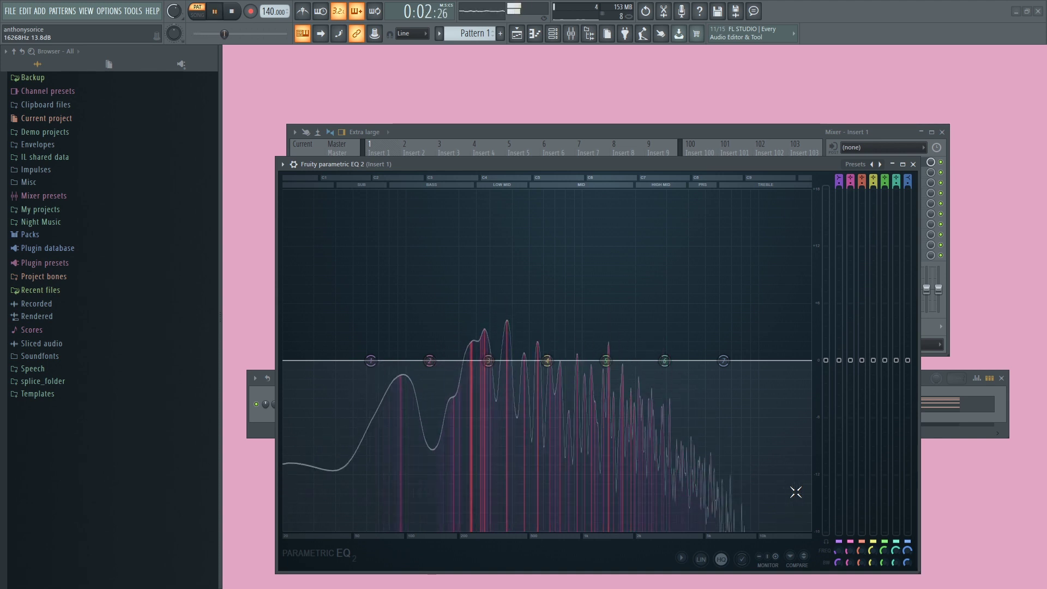
{"action": "key", "text": "space"}
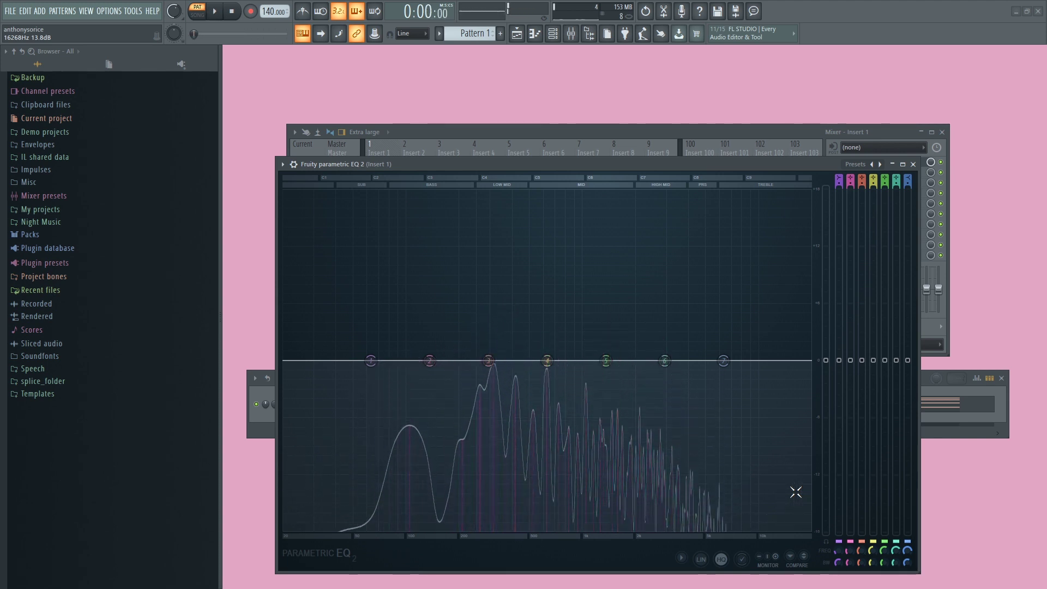
Raise the frequency precision to Highest and replay the pattern
{"action": "left_click", "coordinate": [682, 557]}
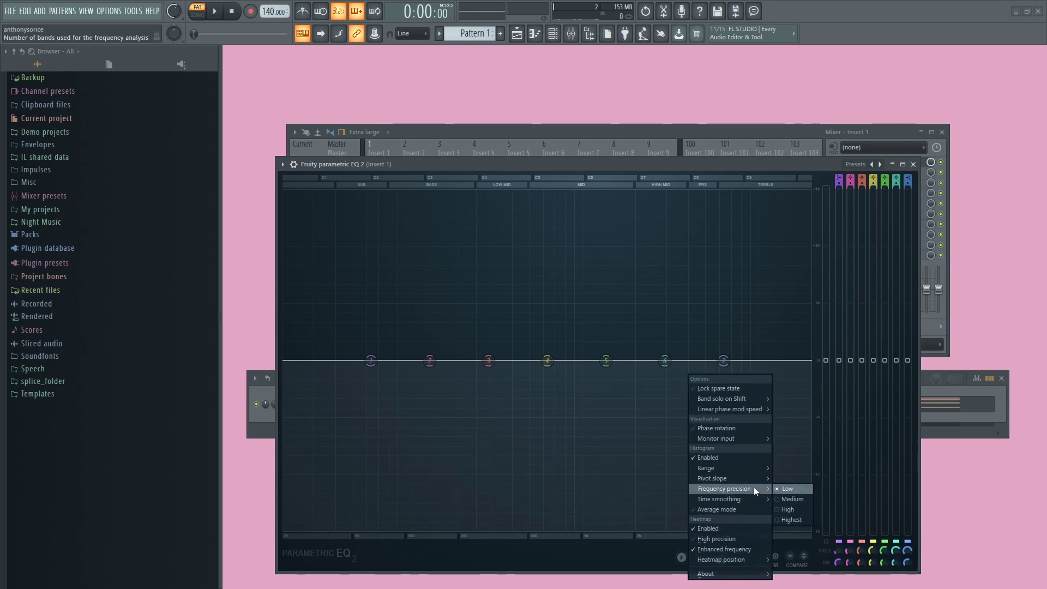
{"action": "left_click", "coordinate": [795, 519]}
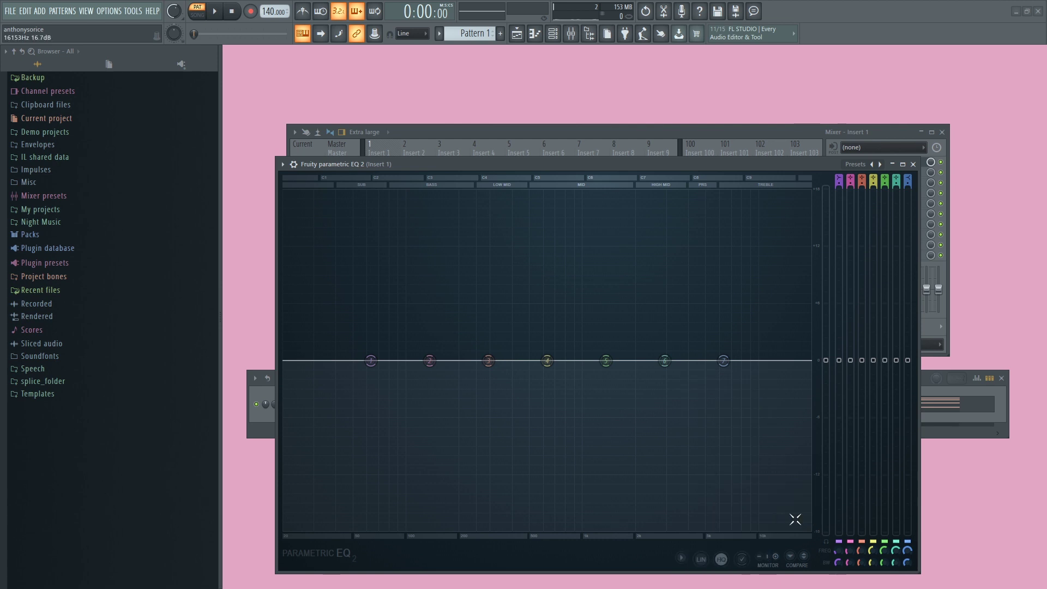
{"action": "key", "text": "space"}
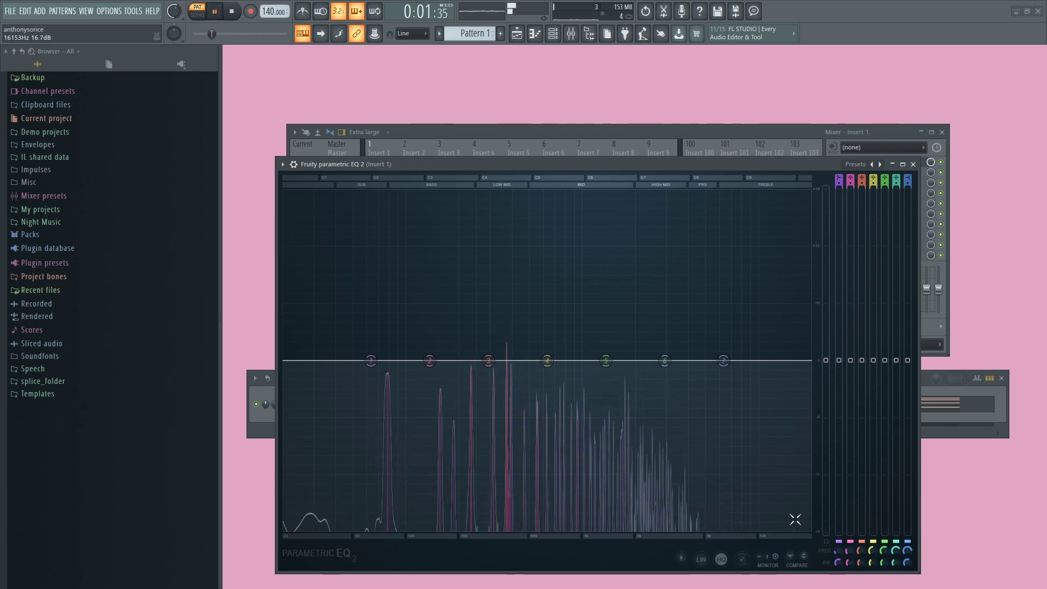
{"action": "key", "text": "space"}
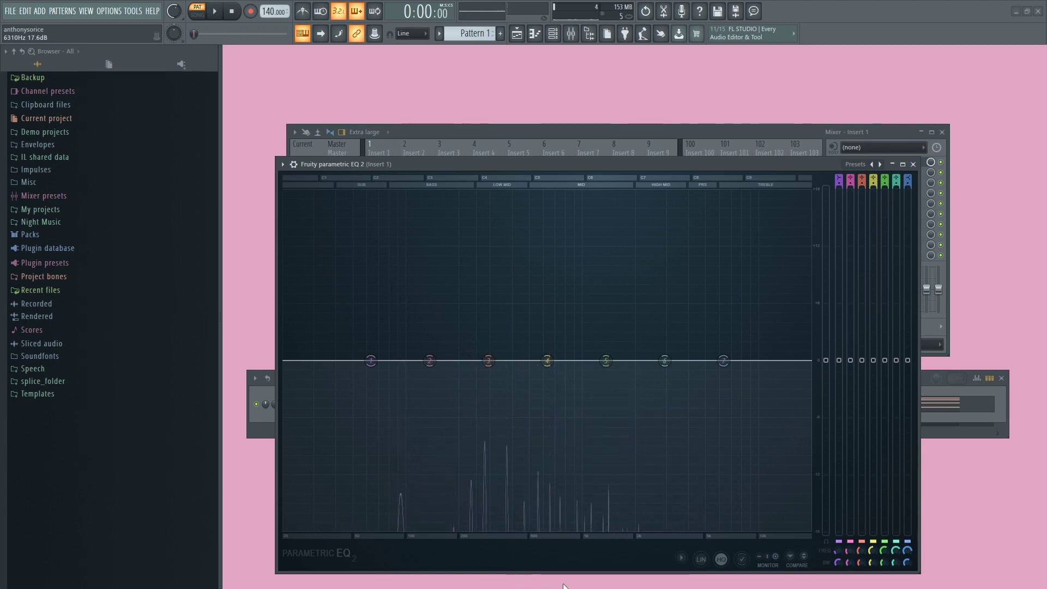
Disable the EQ analyser heatmap and play the pattern to view the result
{"action": "left_click", "coordinate": [683, 557]}
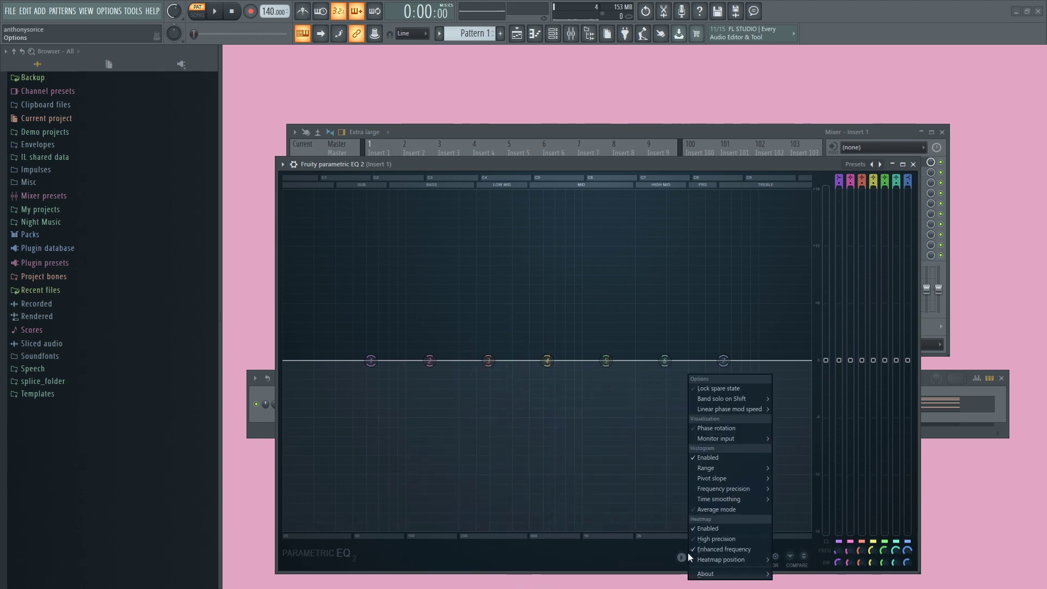
{"action": "left_click", "coordinate": [719, 529]}
{"action": "key", "text": "space"}
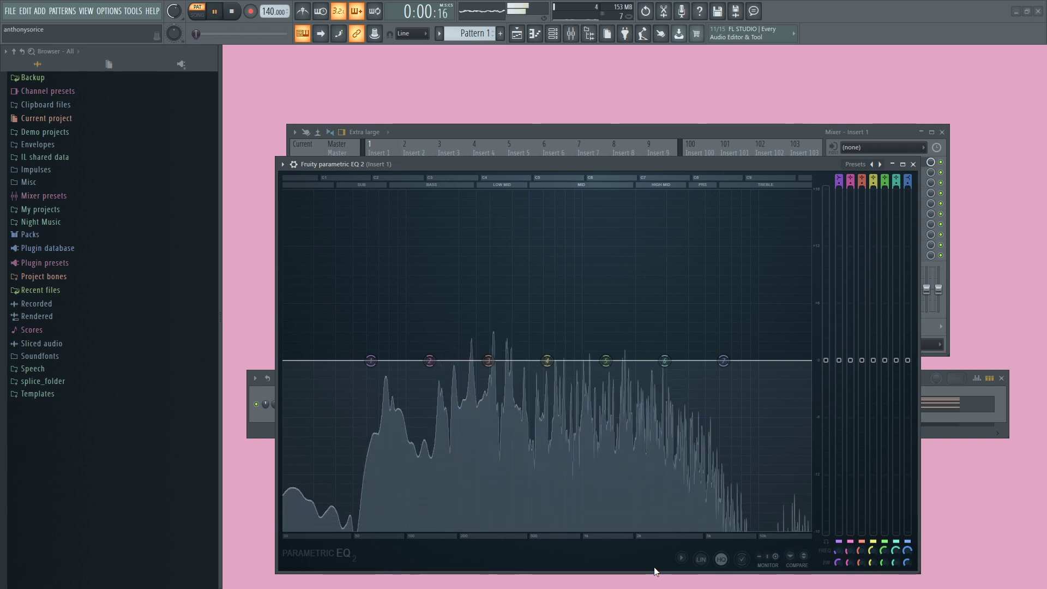
{"action": "key", "text": "space"}
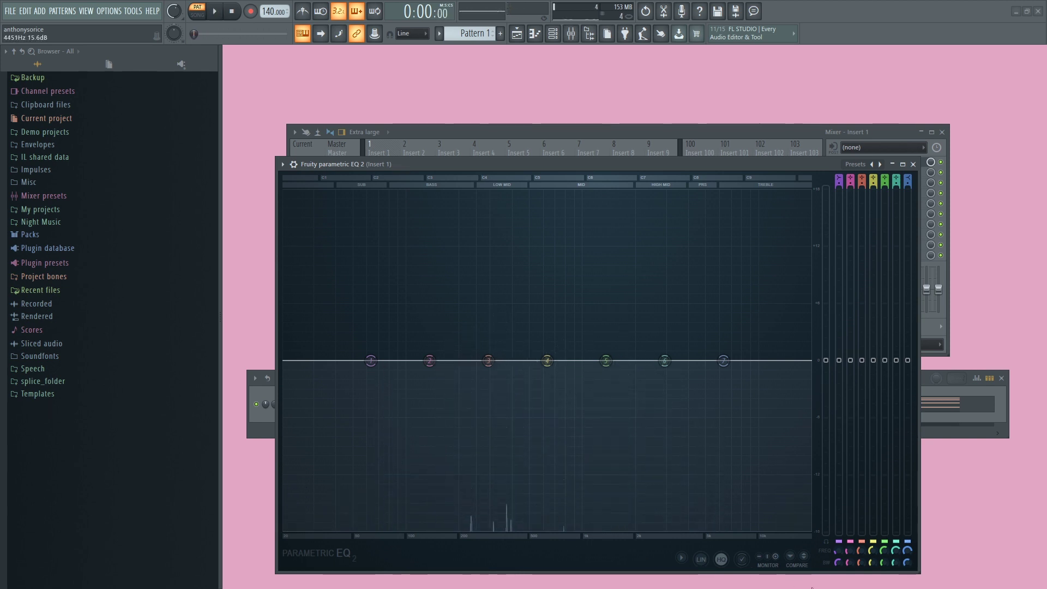
Lower the analyser's frequency precision to Low and replay the pattern
{"action": "left_click", "coordinate": [683, 560]}
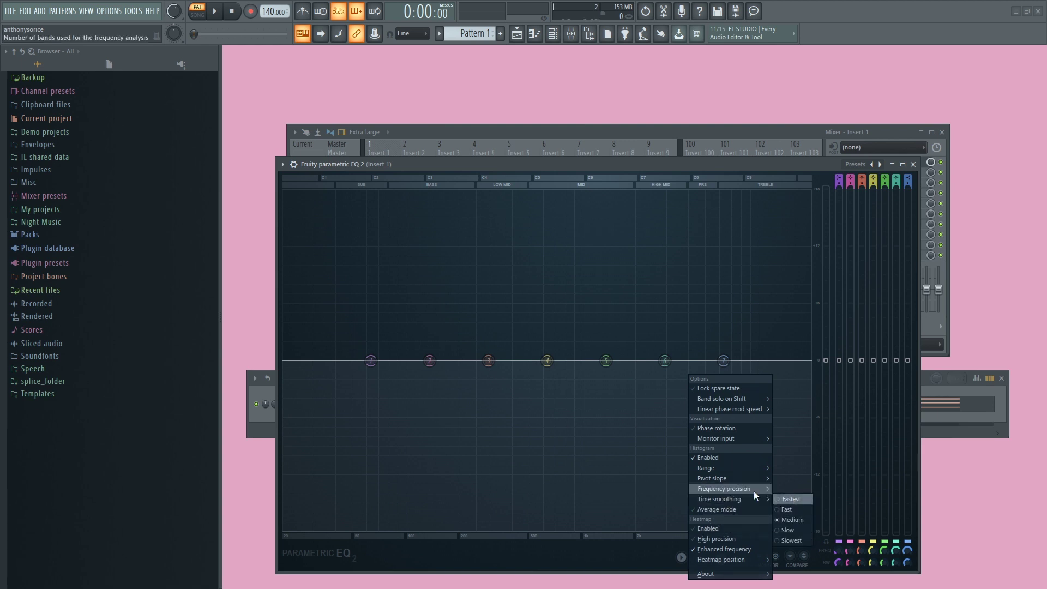
{"action": "left_click", "coordinate": [786, 489]}
{"action": "key", "text": "space"}
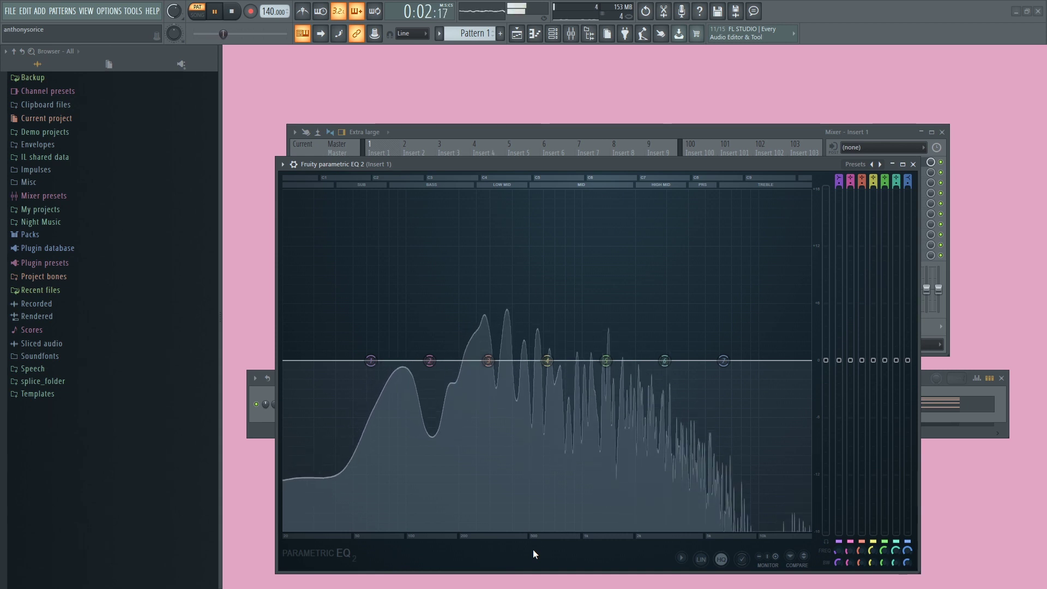
{"action": "key", "text": "space"}
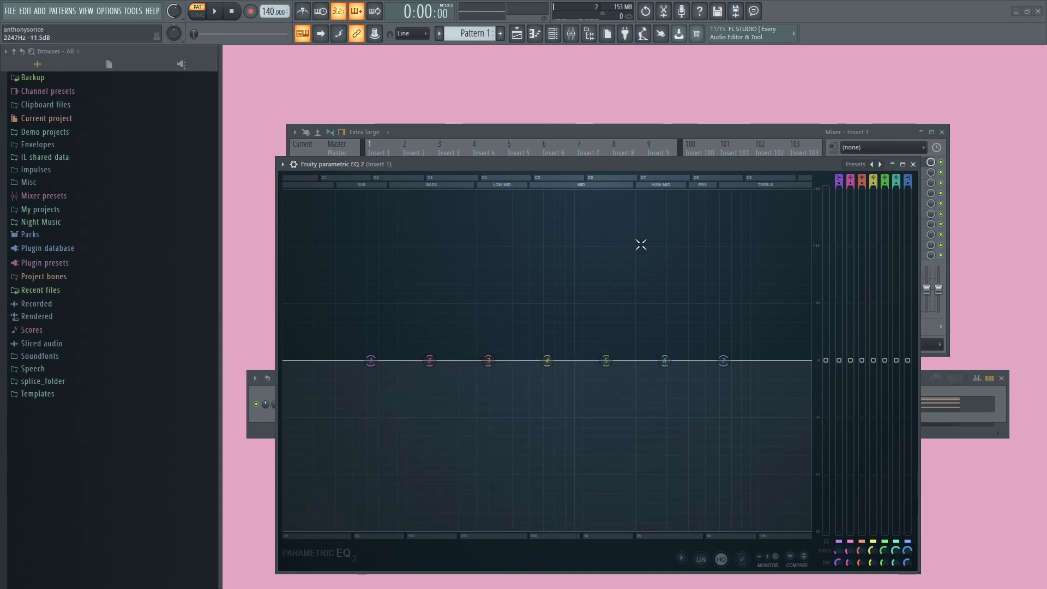
Move the EQ window up-left and enable the LIN linear phase mode
{"action": "left_click_drag", "start_coordinate": [594, 168], "coordinate": [562, 138]}
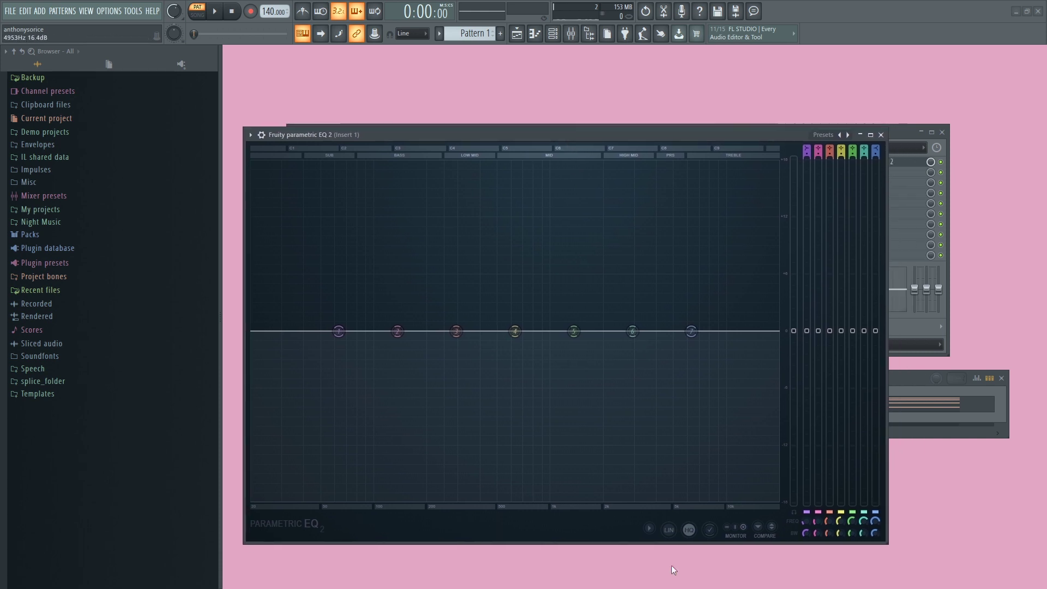
{"action": "left_click", "coordinate": [649, 528]}
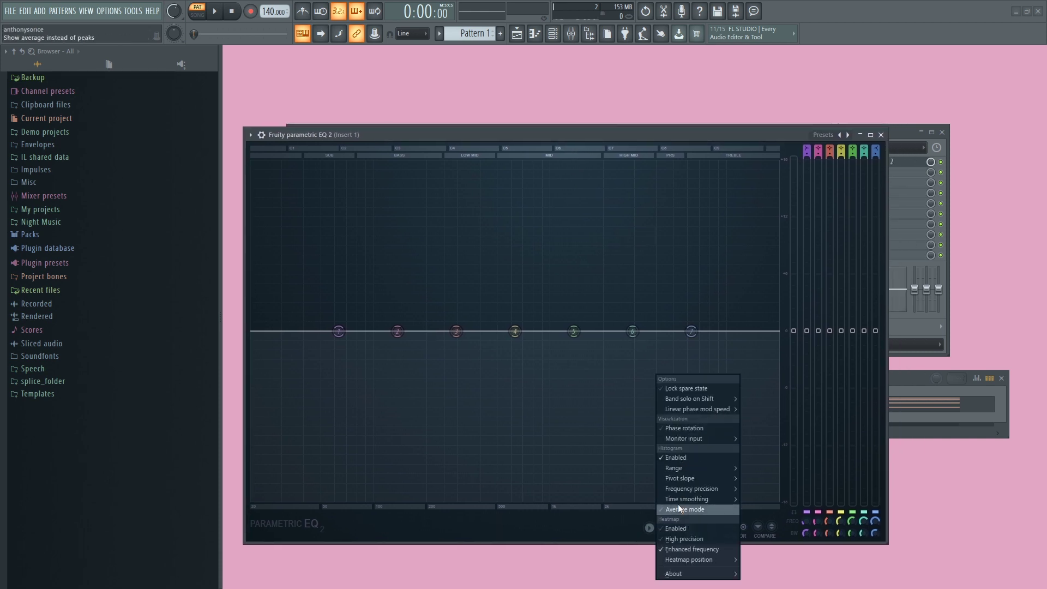
{"action": "mouse_move", "coordinate": [678, 504]}
{"action": "left_click", "coordinate": [585, 537]}
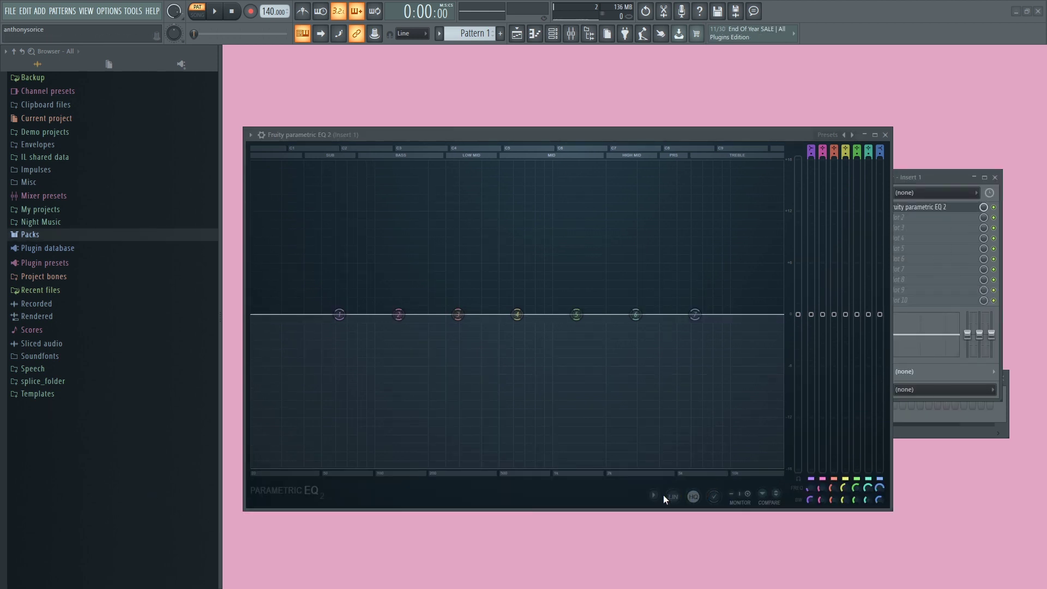
{"action": "left_click", "coordinate": [674, 497]}
Load the 808 Kick sample from Packs into a channel and add a step to its pattern
{"action": "left_click", "coordinate": [885, 135]}
{"action": "left_click", "coordinate": [38, 235]}
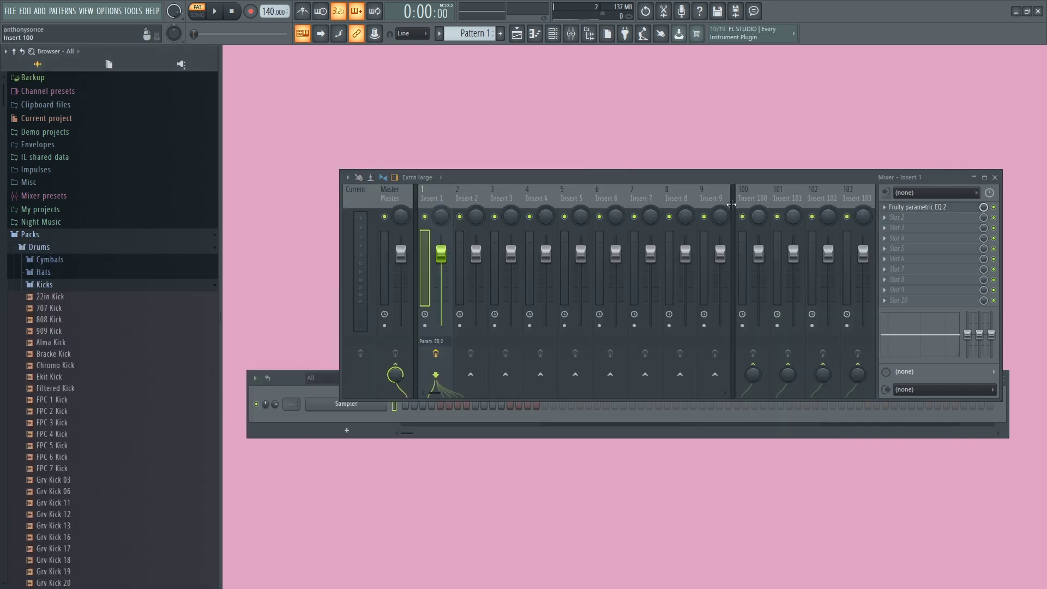
{"action": "left_click_drag", "start_coordinate": [714, 174], "coordinate": [701, 80]}
{"action": "left_click_drag", "start_coordinate": [50, 320], "coordinate": [337, 400]}
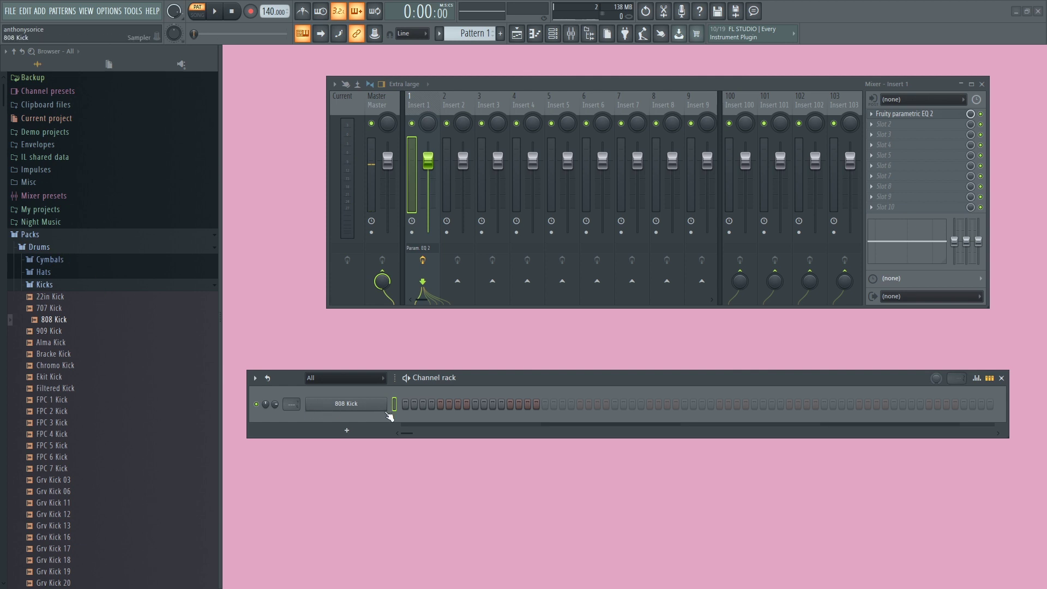
{"action": "left_click", "coordinate": [693, 405]}
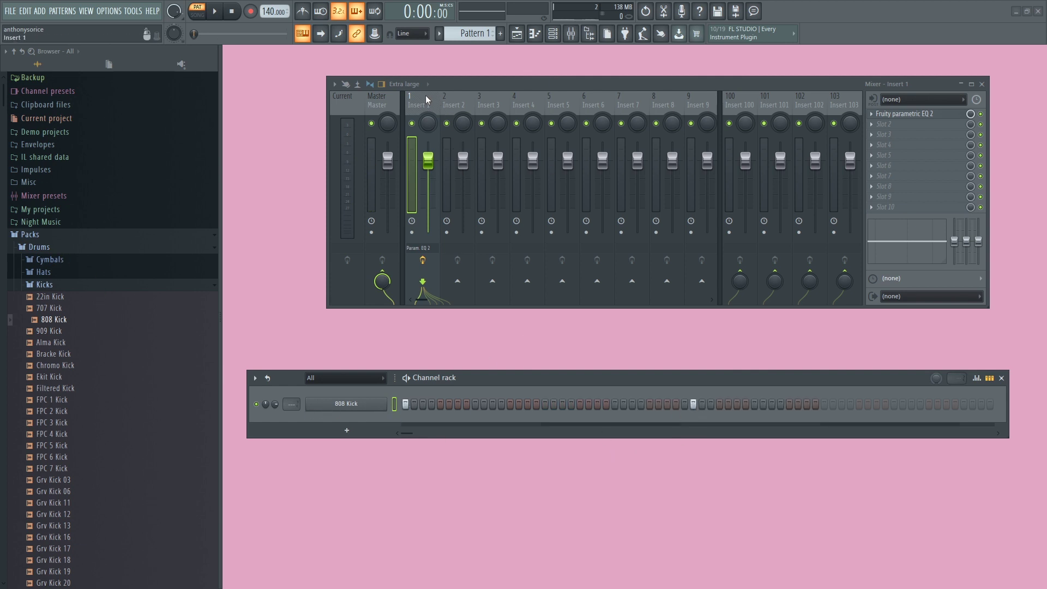
{"action": "left_click", "coordinate": [905, 113]}
{"action": "left_click", "coordinate": [888, 131]}
Load Edison on the Master track, set recording to ON PLAY, and arm it
{"action": "left_click", "coordinate": [376, 100]}
{"action": "left_click", "coordinate": [872, 116]}
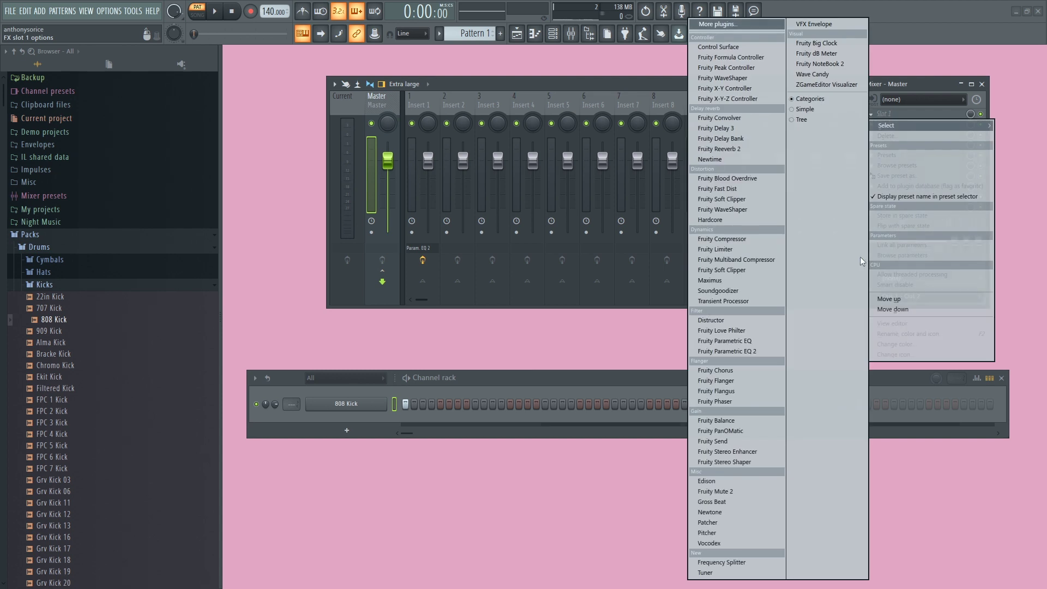
{"action": "left_click", "coordinate": [725, 481]}
{"action": "left_click", "coordinate": [374, 195]}
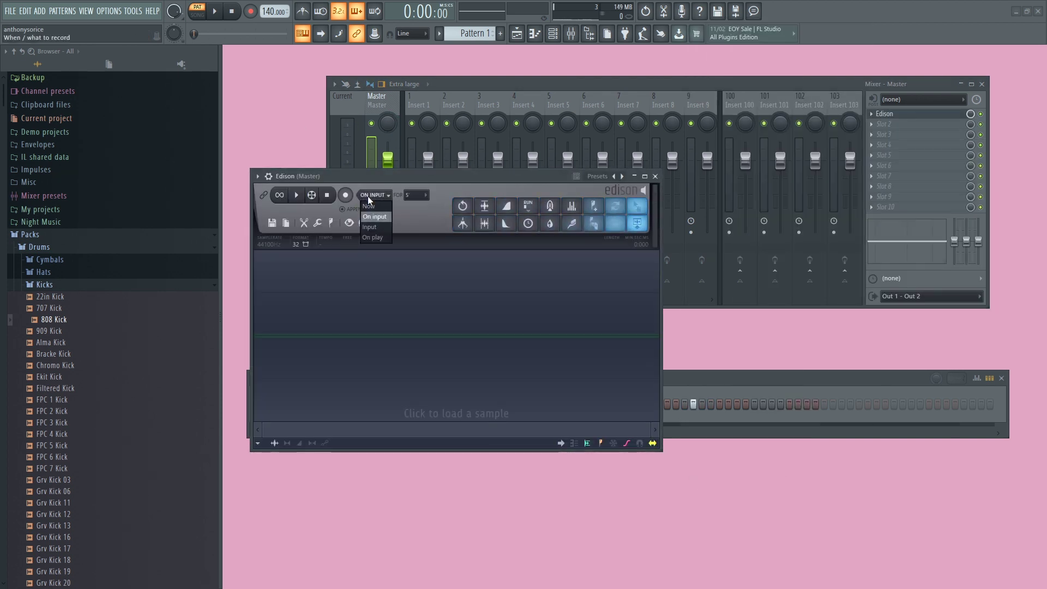
{"action": "left_click", "coordinate": [382, 237]}
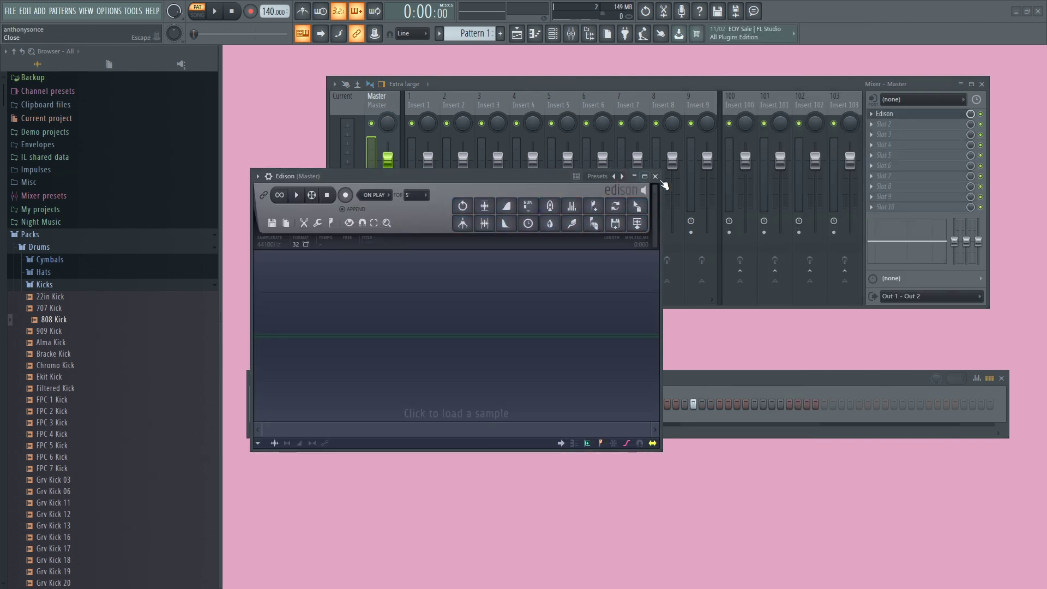
{"action": "left_click", "coordinate": [347, 196]}
Play the 808 Kick pattern so Edison records it
{"action": "left_click", "coordinate": [730, 388]}
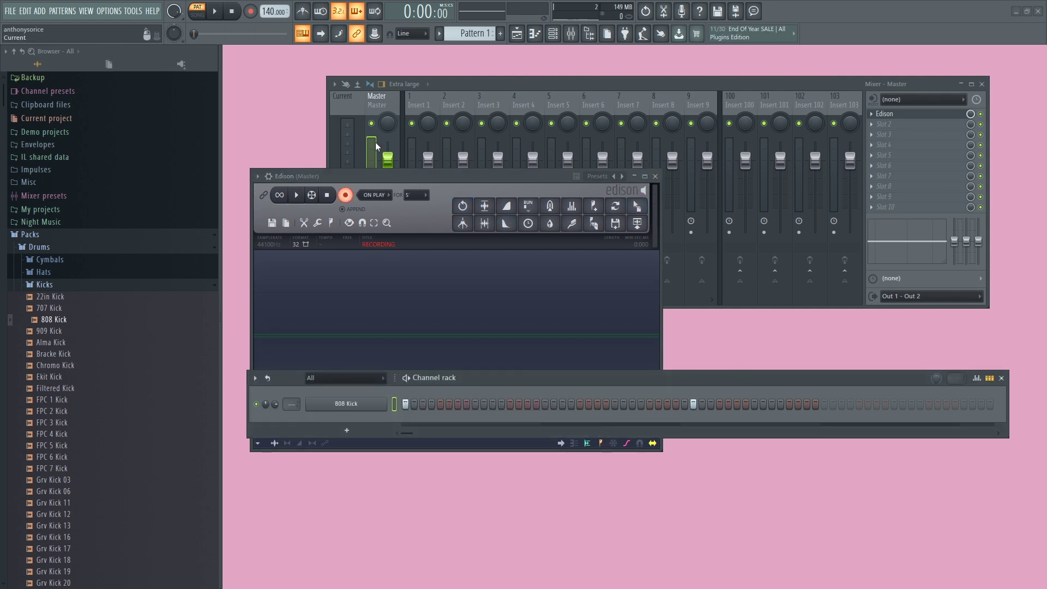
{"action": "left_click", "coordinate": [418, 103]}
{"action": "left_click", "coordinate": [905, 113]}
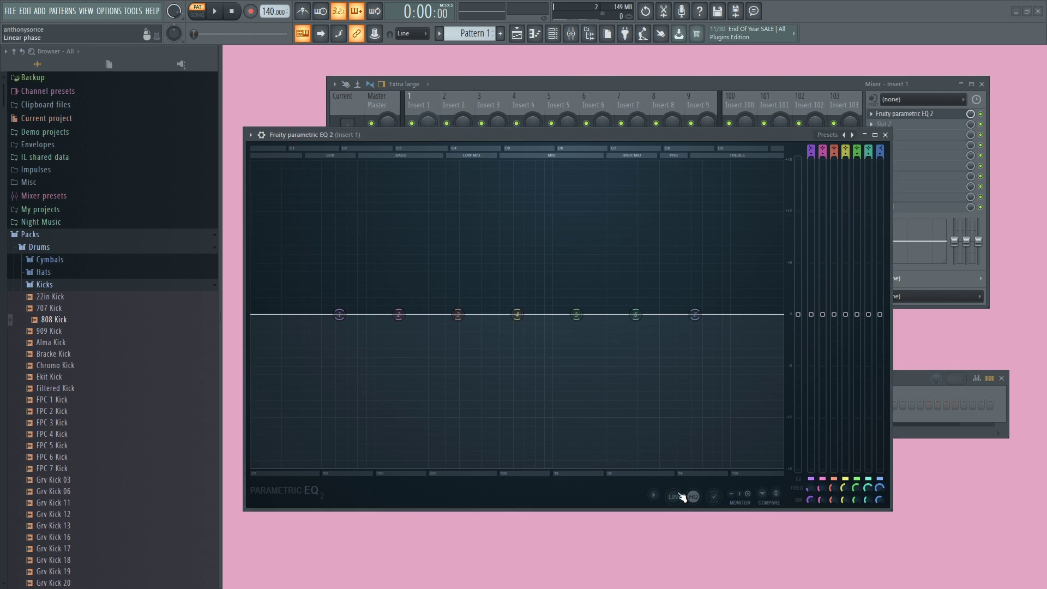
{"action": "left_click", "coordinate": [885, 135]}
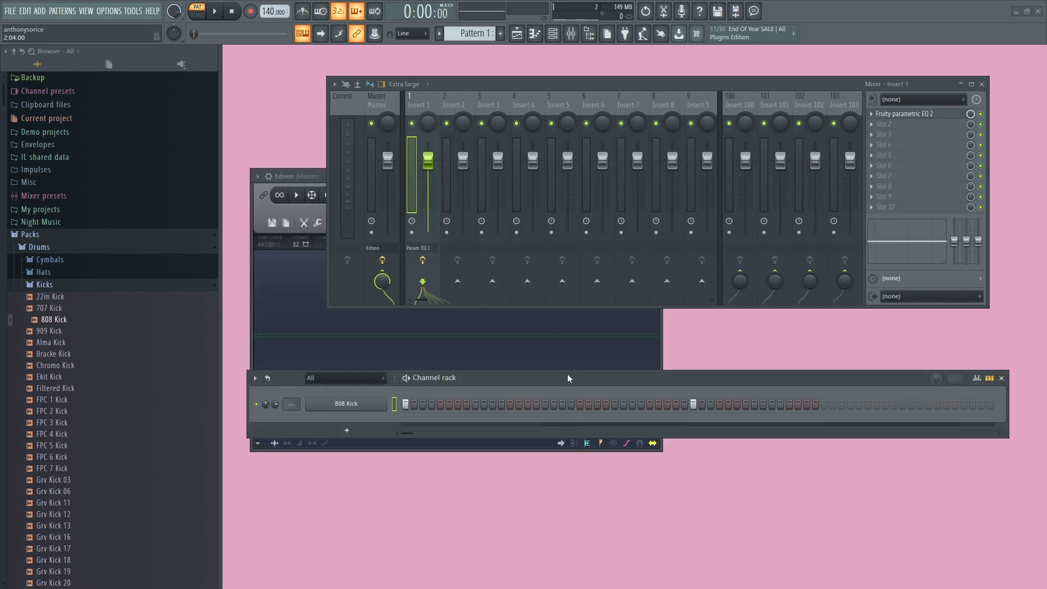
{"action": "key", "text": "space"}
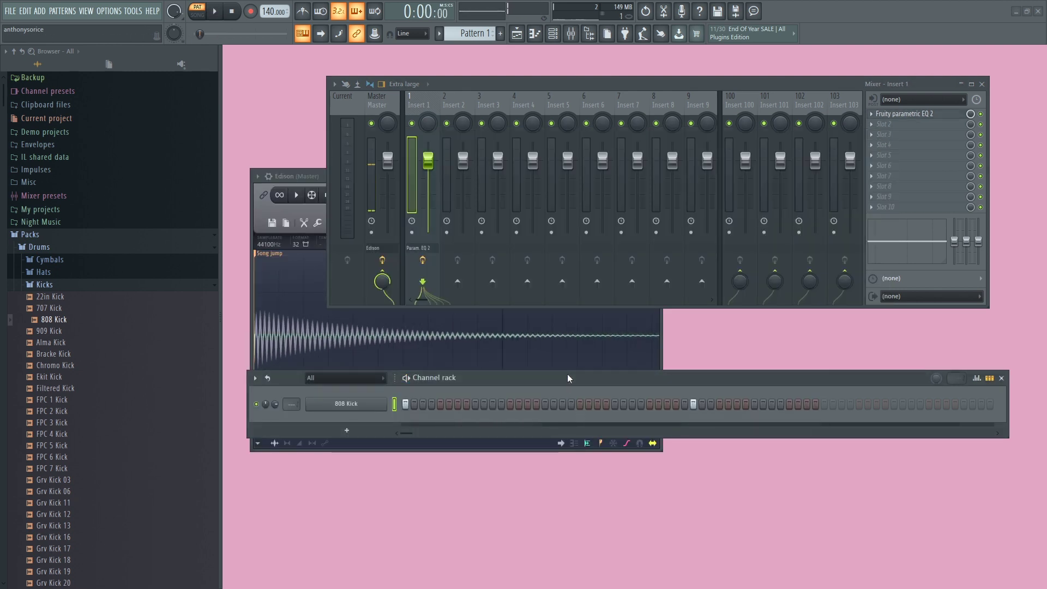
Drag Edison's recorded kick onto the start of Playlist Track 1
{"action": "left_click", "coordinate": [518, 35]}
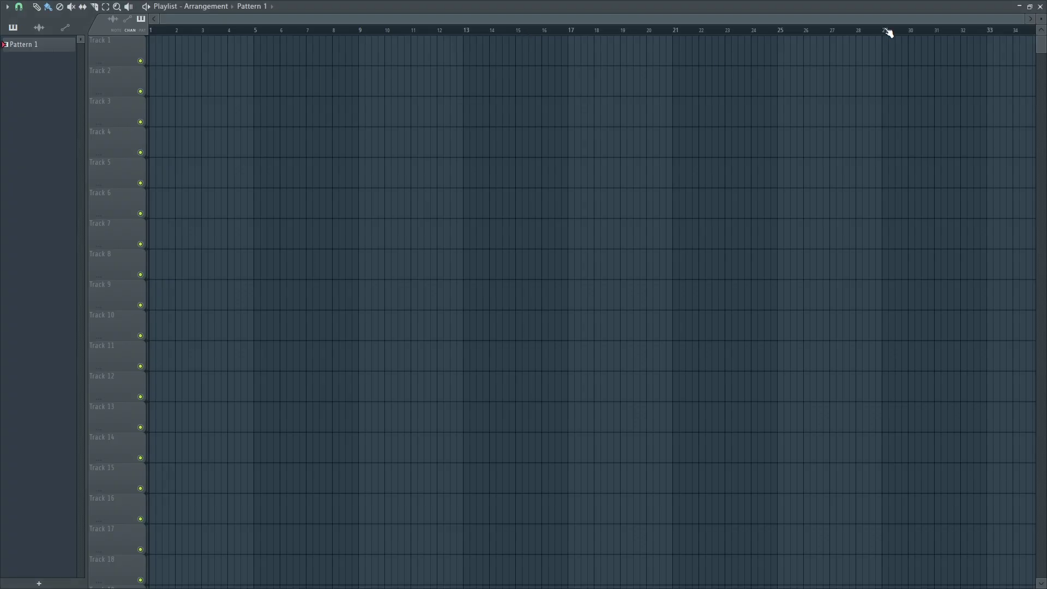
{"action": "key", "text": "F9"}
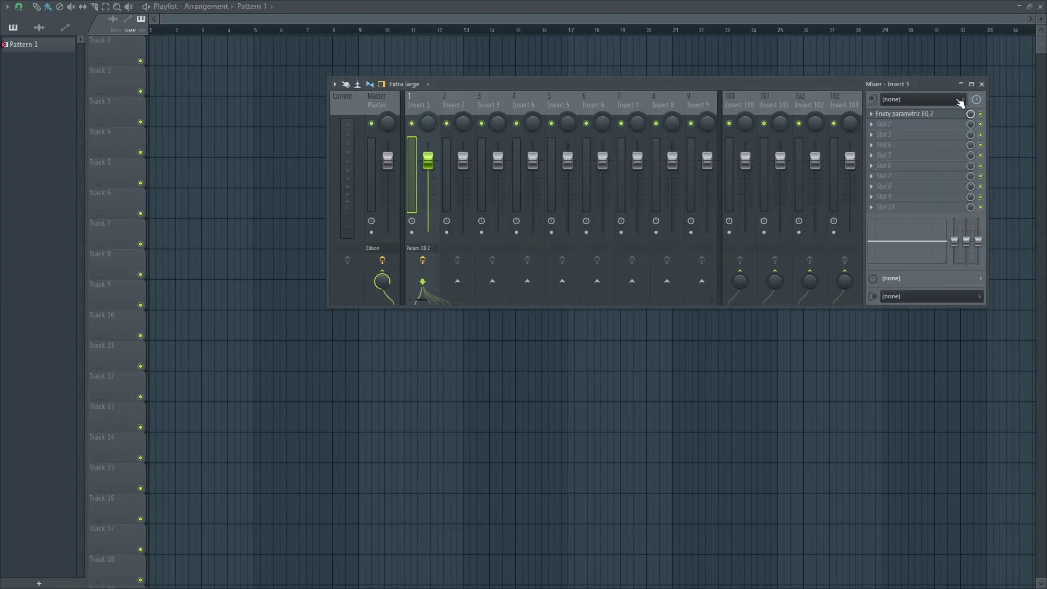
{"action": "left_click", "coordinate": [377, 102]}
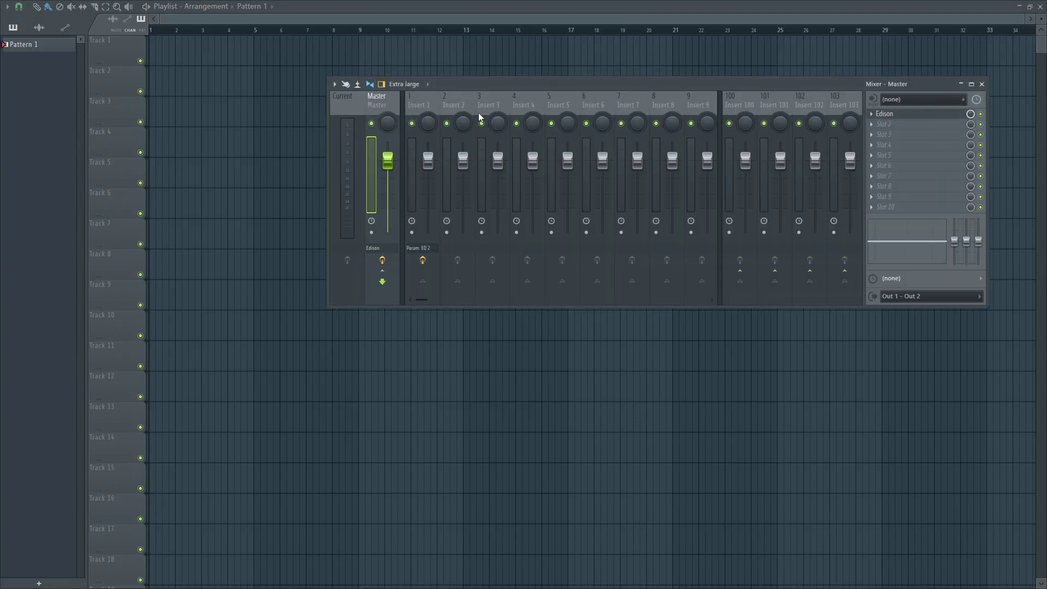
{"action": "left_click", "coordinate": [886, 113]}
{"action": "left_click_drag", "start_coordinate": [637, 206], "coordinate": [155, 47]}
Switch Insert 1's Parametric EQ 2 to linear phase mode and close it
{"action": "key", "text": "F9"}
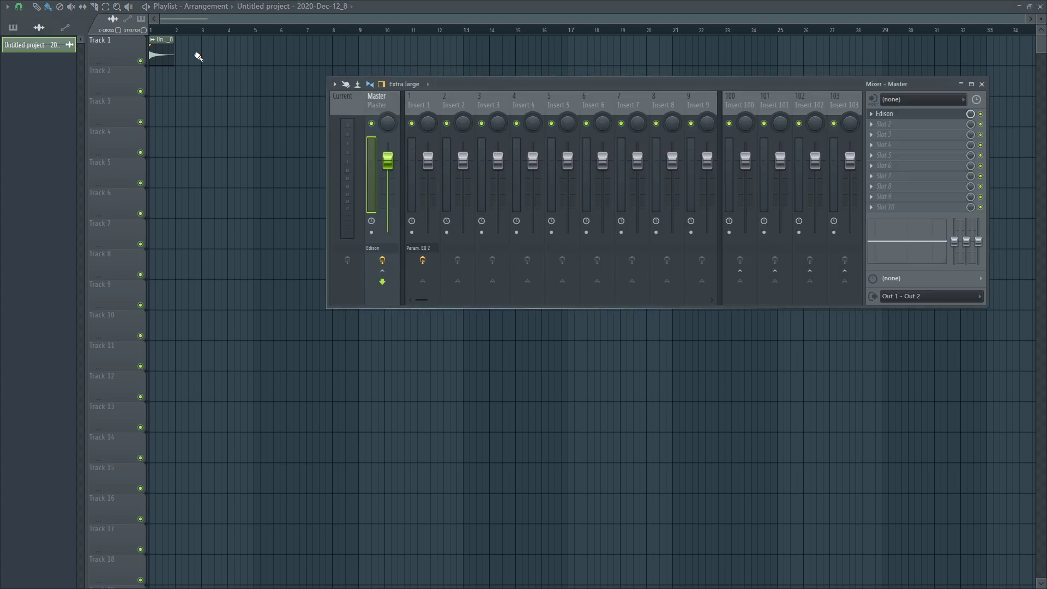
{"action": "left_click", "coordinate": [430, 96]}
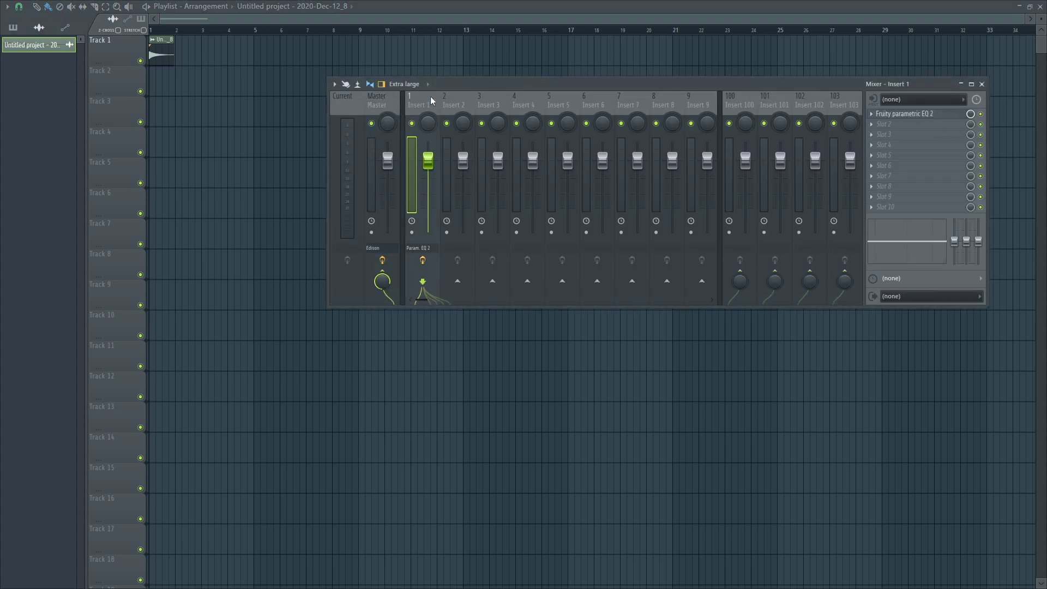
{"action": "left_click", "coordinate": [905, 114]}
{"action": "left_click", "coordinate": [675, 498]}
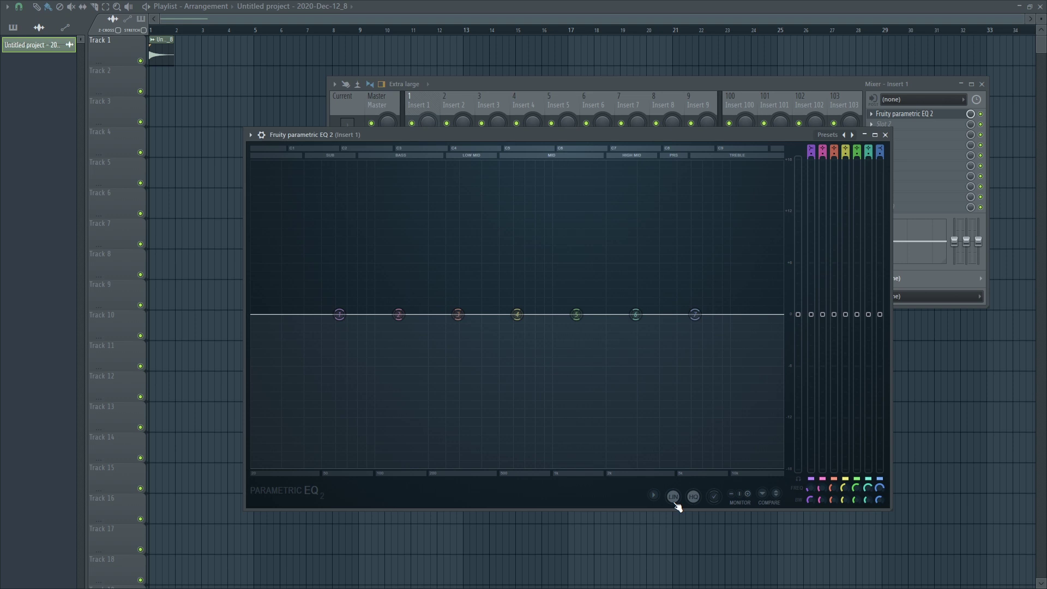
{"action": "left_click", "coordinate": [885, 135]}
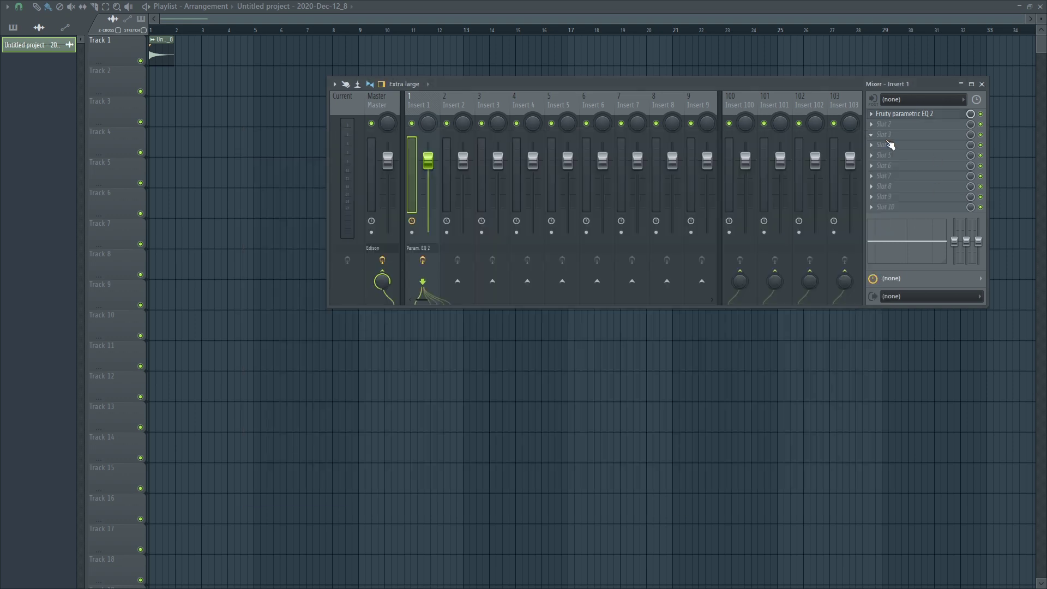
{"action": "key", "text": "F9"}
{"action": "key", "text": "F9"}
Show all channels in the Channel rack and open Edison on the Master track
{"action": "key", "text": "F6"}
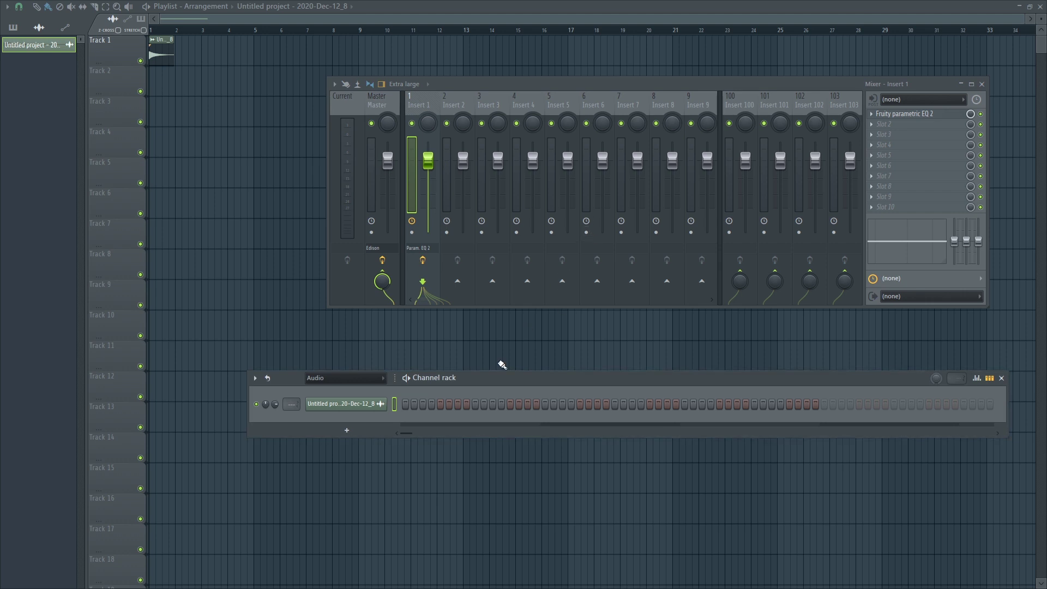
{"action": "left_click", "coordinate": [364, 377]}
{"action": "left_click", "coordinate": [348, 390]}
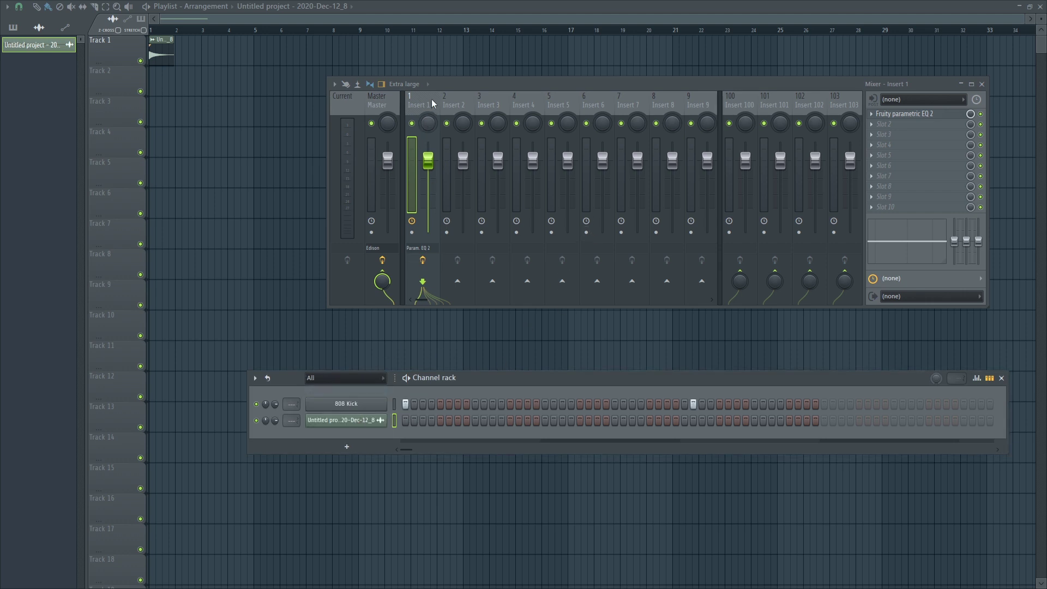
{"action": "left_click", "coordinate": [385, 99]}
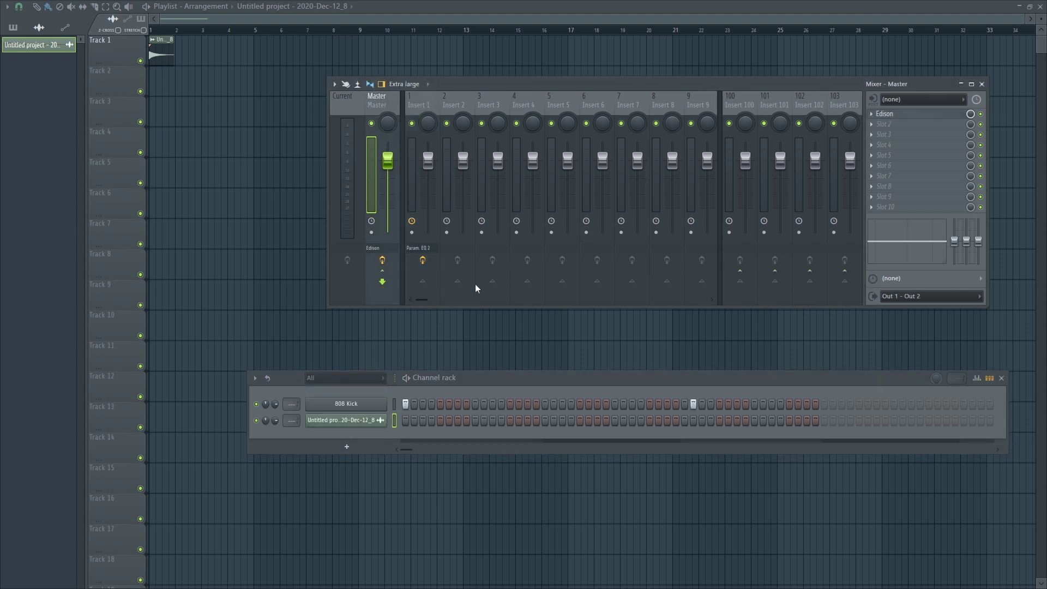
{"action": "left_click", "coordinate": [889, 114]}
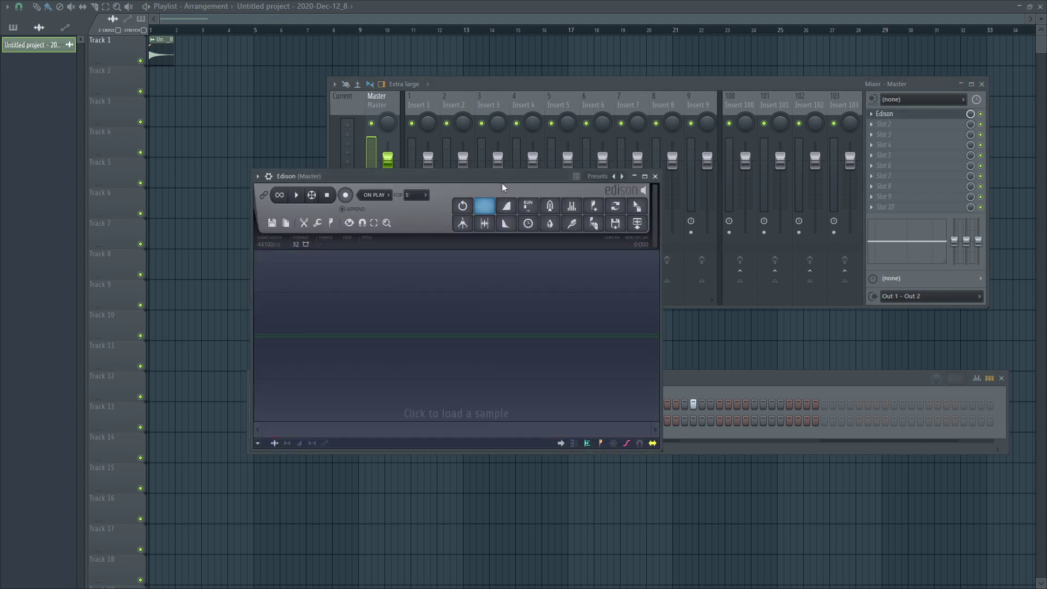
{"action": "left_click_drag", "start_coordinate": [502, 180], "coordinate": [561, 114]}
Record the kick into Edison during playback and drag the recording toward the playlist
{"action": "left_click", "coordinate": [404, 128]}
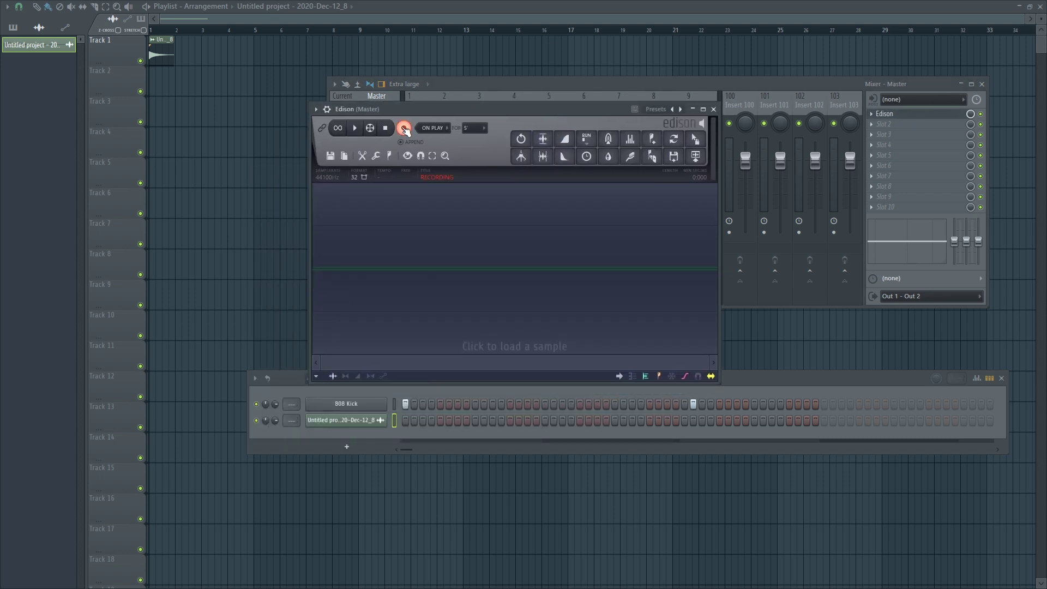
{"action": "left_click", "coordinate": [405, 129]}
{"action": "left_click", "coordinate": [404, 128]}
{"action": "key", "text": "space"}
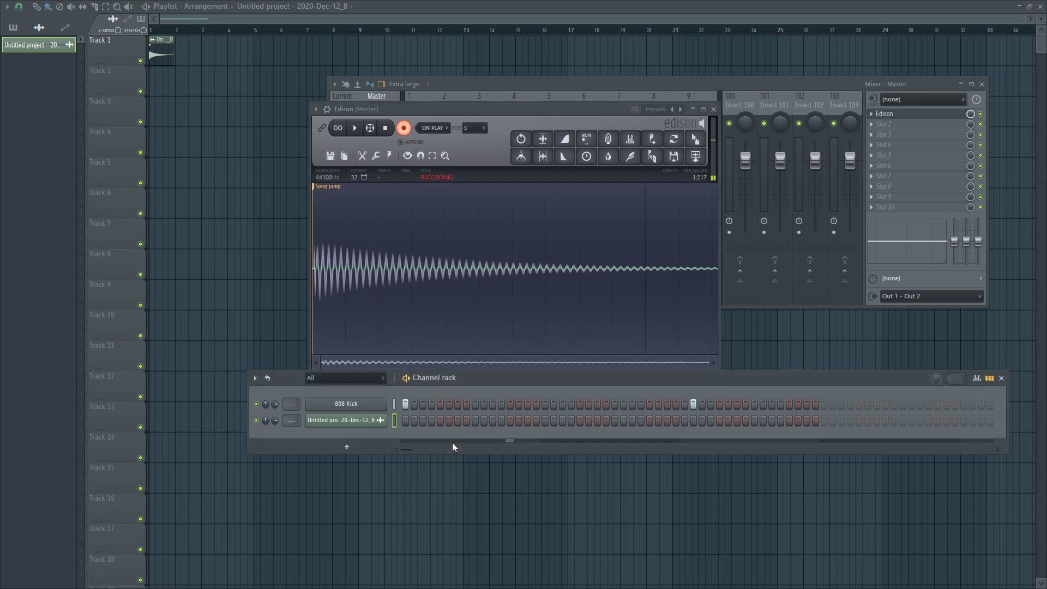
{"action": "left_click", "coordinate": [696, 139]}
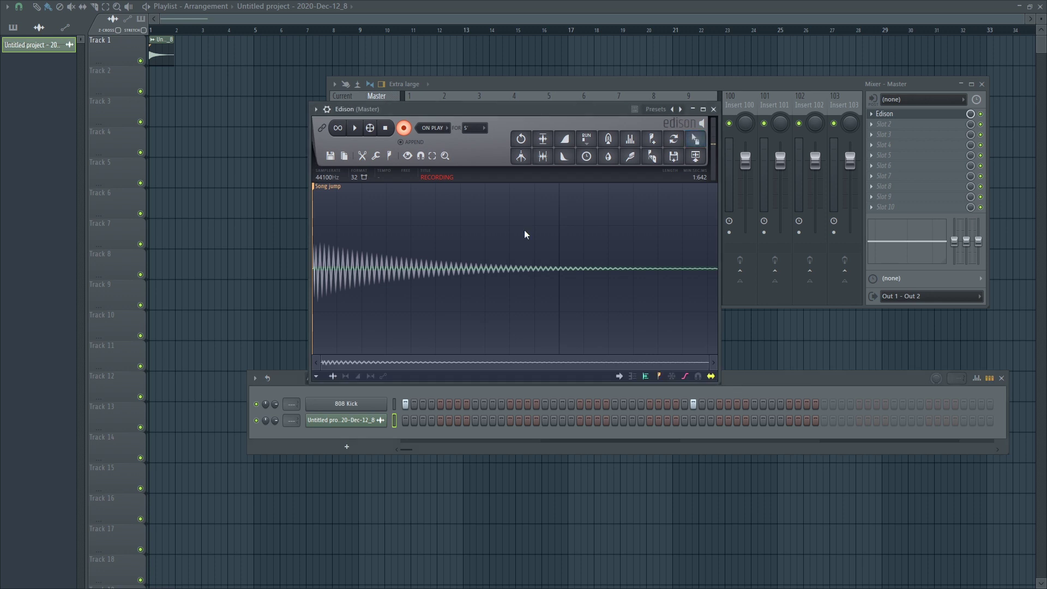
{"action": "left_click_drag", "start_coordinate": [696, 139], "coordinate": [201, 71]}
Zoom the playlist in and make Track 2 taller so both kick waveforms are enlarged
{"action": "scroll", "coordinate": [422, 216], "scroll_direction": "up", "scroll_amount": 5}
{"action": "left_click_drag", "start_coordinate": [442, 19], "coordinate": [311, 35]}
{"action": "scroll", "coordinate": [327, 158], "scroll_direction": "up", "scroll_amount": 4}
{"action": "left_click_drag", "start_coordinate": [227, 18], "coordinate": [212, 18]}
{"action": "left_click_drag", "start_coordinate": [106, 95], "coordinate": [194, 88]}
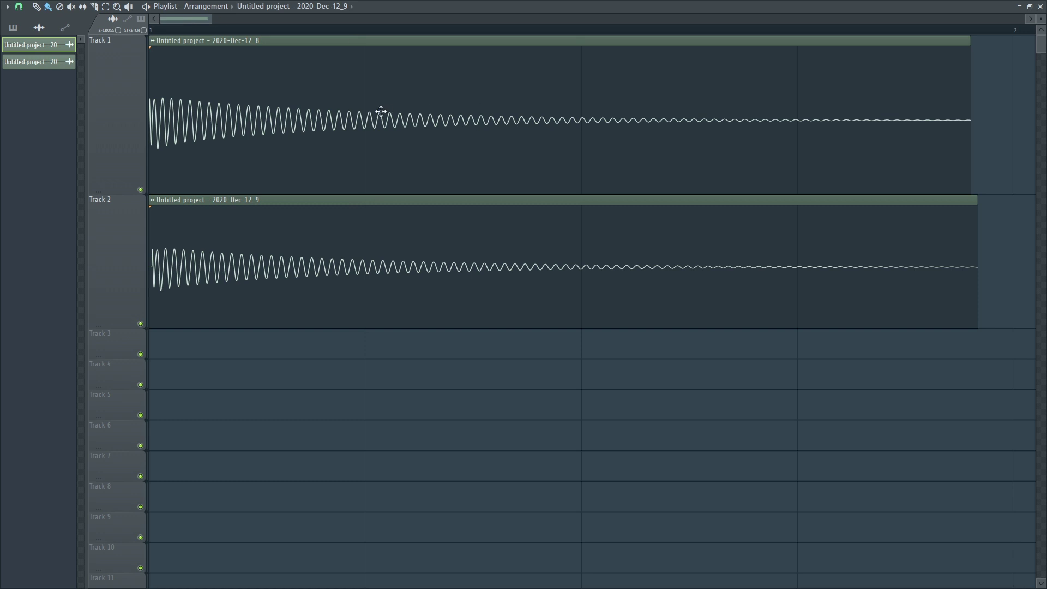
{"action": "scroll", "coordinate": [382, 109], "scroll_direction": "up", "scroll_amount": 3}
{"action": "left_click_drag", "start_coordinate": [198, 21], "coordinate": [191, 21]}
{"action": "scroll", "coordinate": [169, 258], "scroll_direction": "up", "scroll_amount": 2}
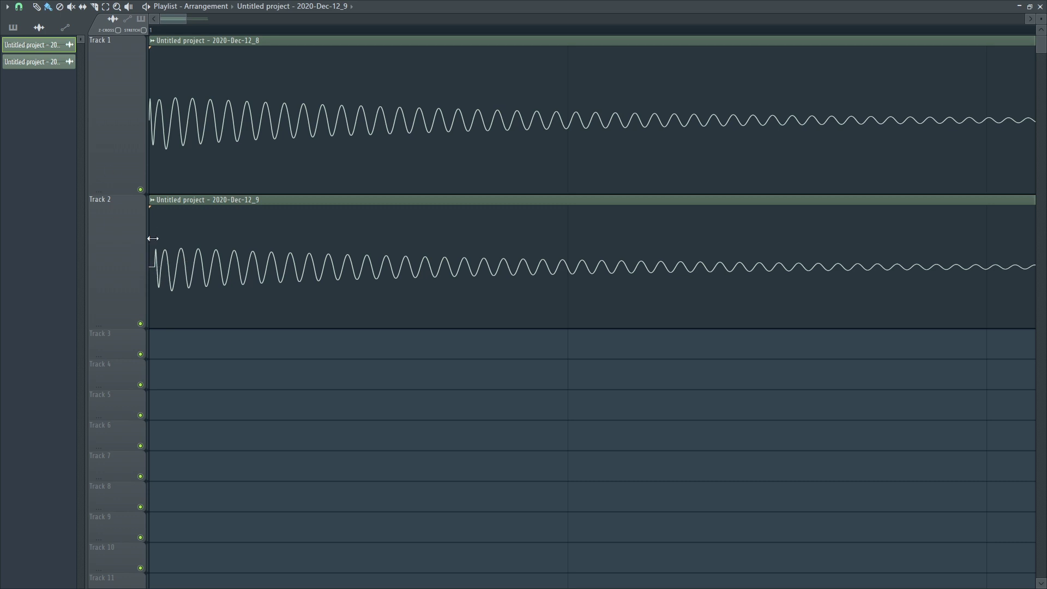
{"action": "key", "text": "F9"}
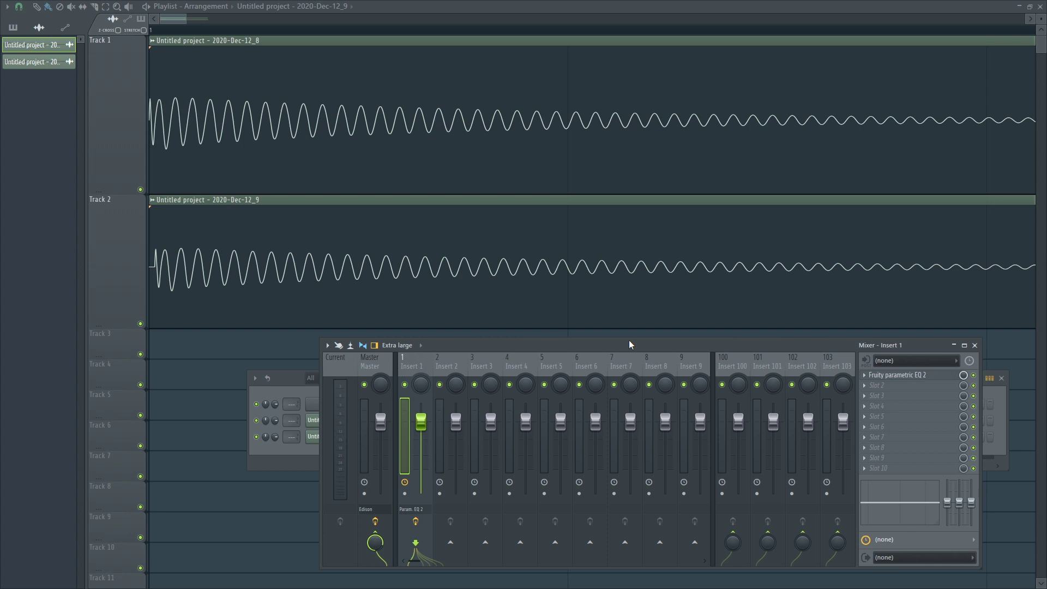
{"action": "left_click", "coordinate": [908, 376]}
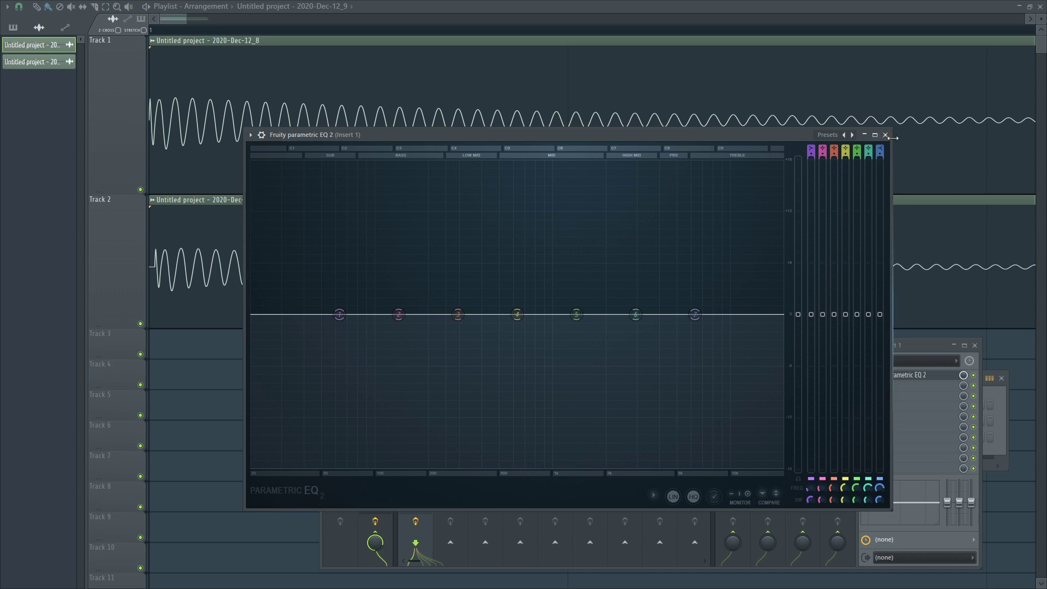
{"action": "left_click_drag", "start_coordinate": [893, 137], "coordinate": [858, 140]}
{"action": "left_click", "coordinate": [854, 136]}
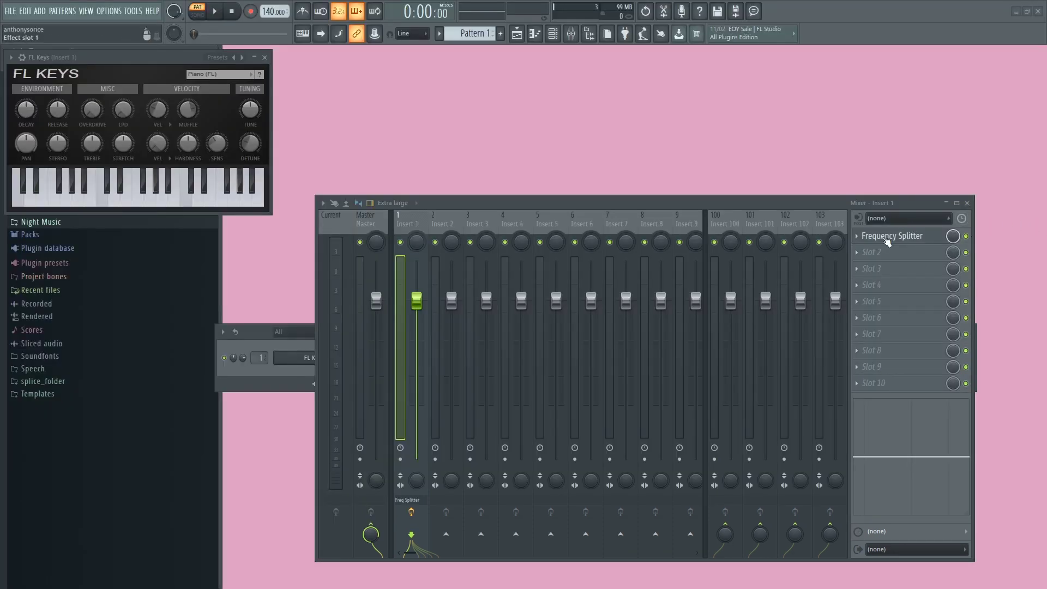
Open the Frequency Splitter effect in Insert 1's effects rack
{"action": "left_click", "coordinate": [880, 236]}
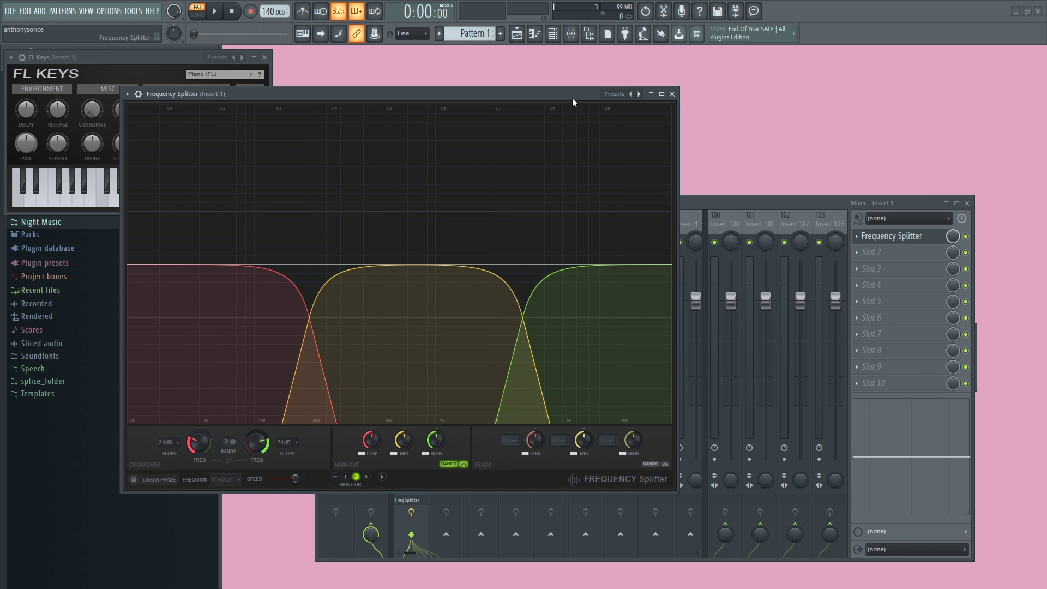
Enable the splitter's Heatmap display and play the song to preview the coloured spectrum
{"action": "key", "text": "space"}
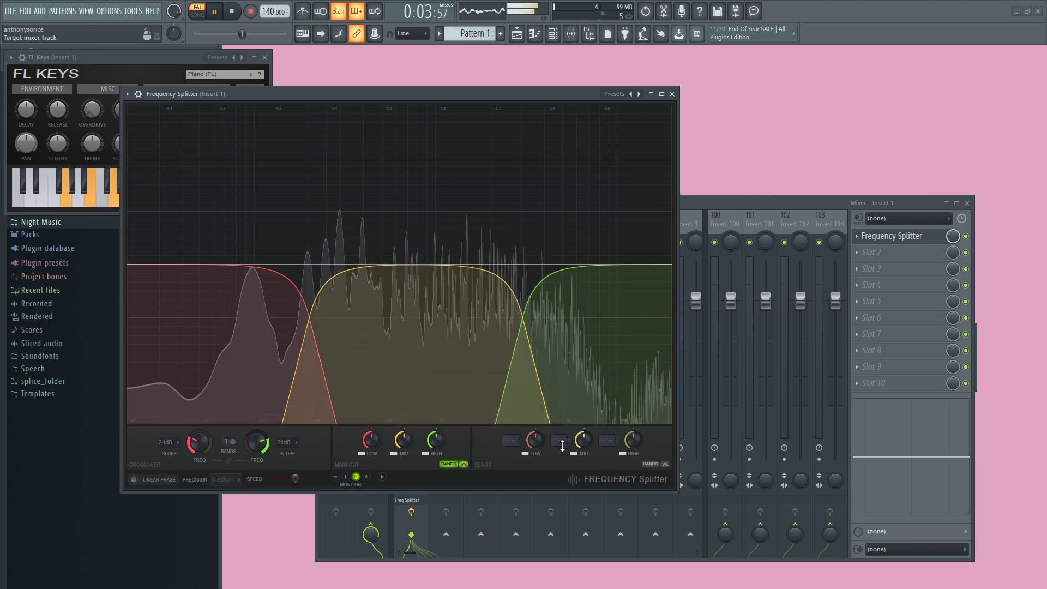
{"action": "key", "text": "space"}
{"action": "left_click", "coordinate": [382, 476]}
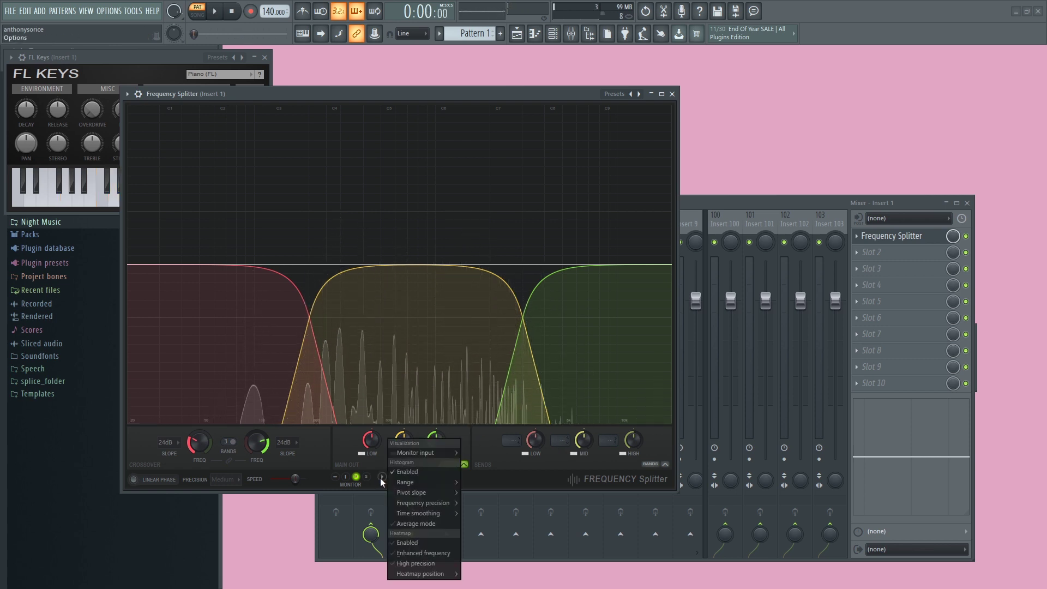
{"action": "left_click", "coordinate": [432, 544]}
{"action": "key", "text": "space"}
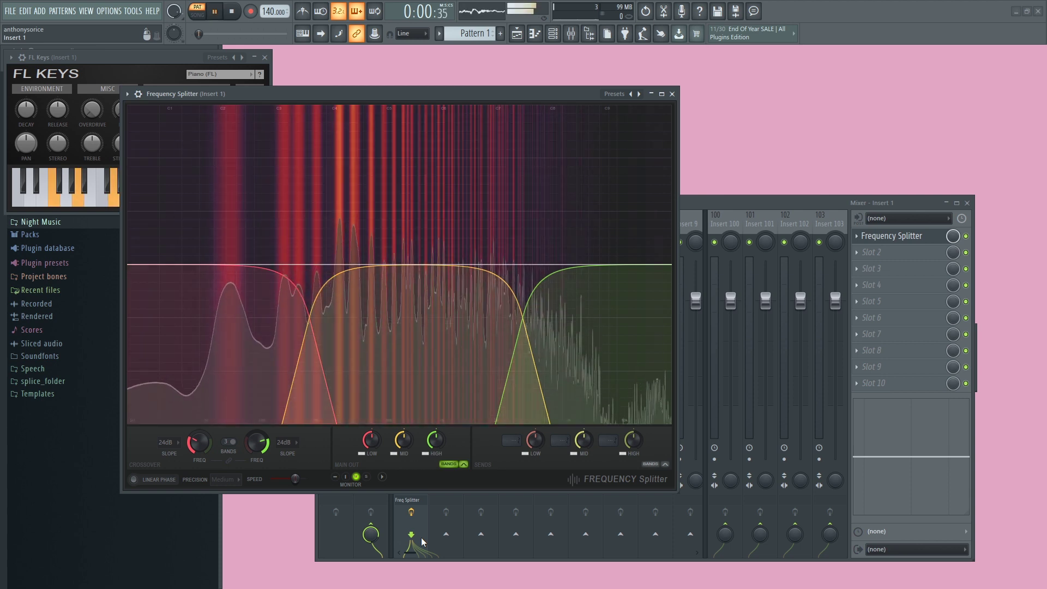
{"action": "key", "text": "space"}
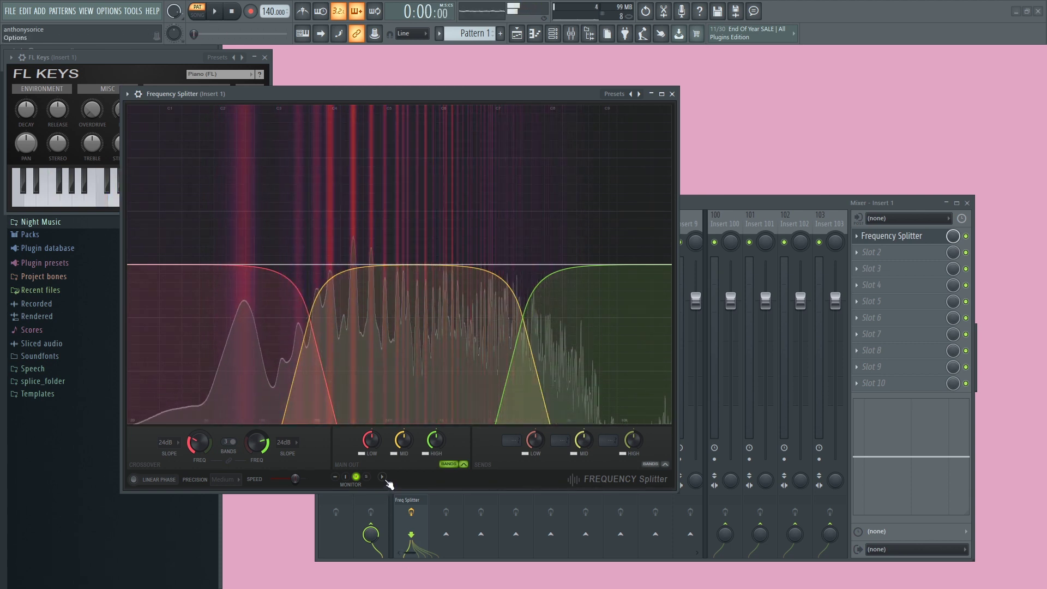
Turn the heatmap off and raise the mid band output to 5.0 dB
{"action": "left_click", "coordinate": [383, 478]}
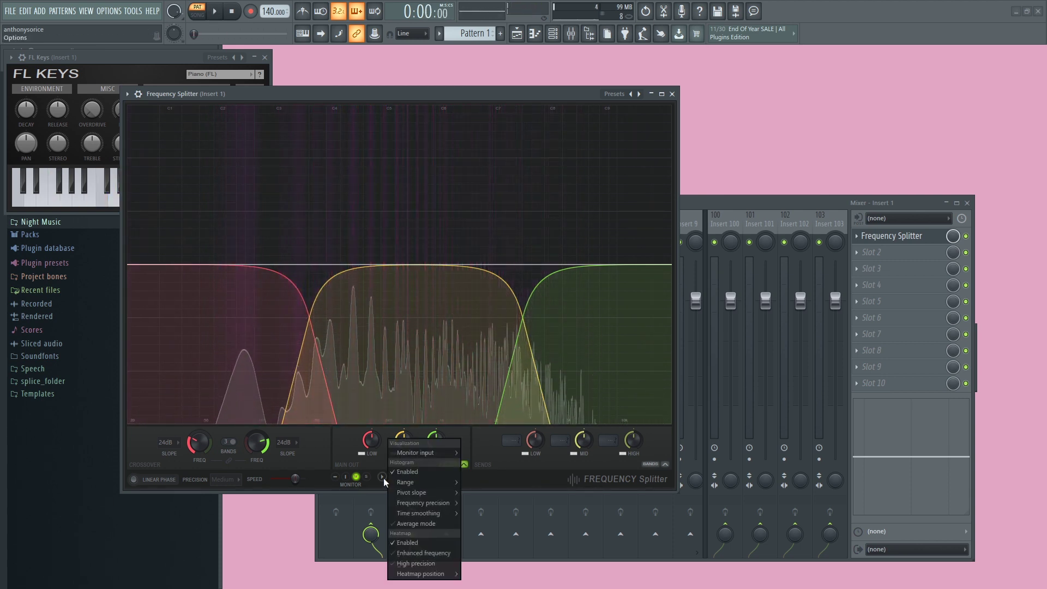
{"action": "left_click", "coordinate": [413, 544]}
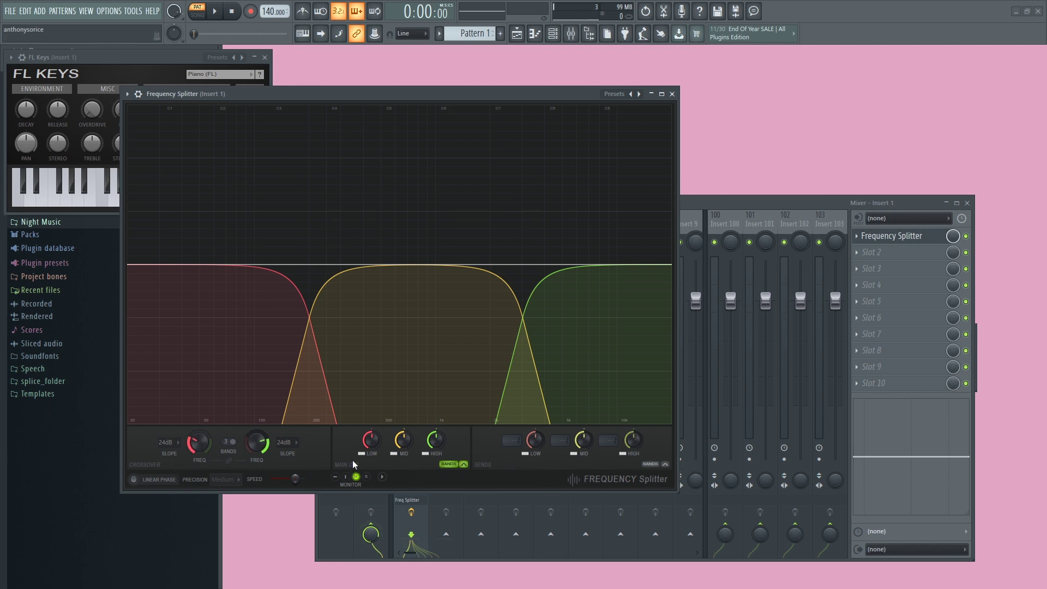
{"action": "left_click_drag", "start_coordinate": [441, 444], "coordinate": [371, 435]}
Unmute the high band's main output and set the low/mid crossover near 250 Hz
{"action": "left_click", "coordinate": [424, 453]}
{"action": "left_click", "coordinate": [426, 453]}
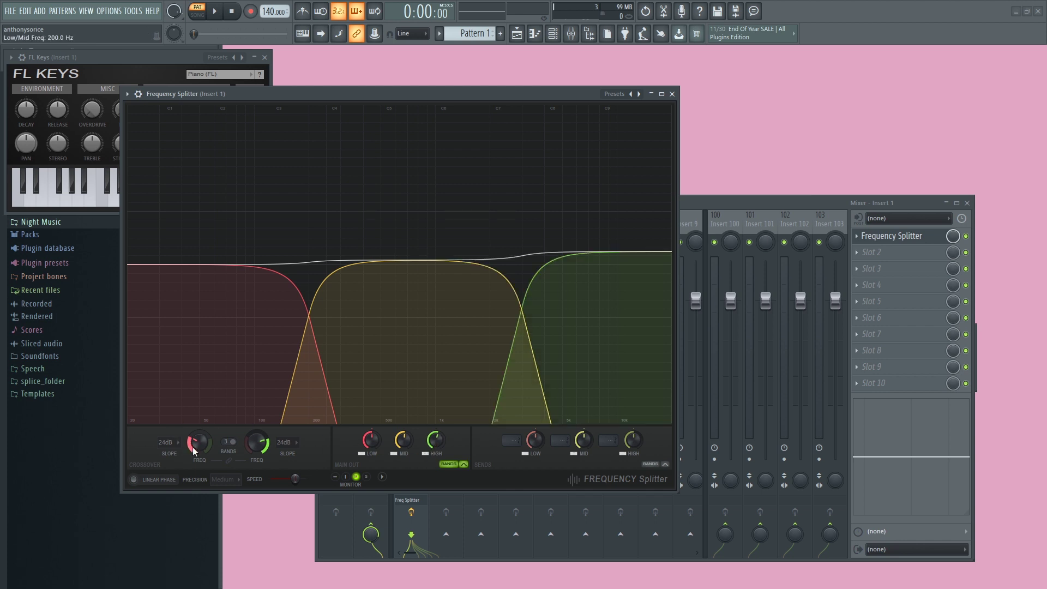
{"action": "mouse_move", "coordinate": [198, 449]}
{"action": "left_mouse_down"}
{"action": "mouse_move", "coordinate": [197, 430]}
{"action": "mouse_move", "coordinate": [197, 445]}
{"action": "left_mouse_up"}
{"action": "left_click_drag", "start_coordinate": [256, 444], "coordinate": [203, 426]}
Set the low/mid slope to 96dB and lower that crossover to 223.3 Hz
{"action": "left_click", "coordinate": [175, 442]}
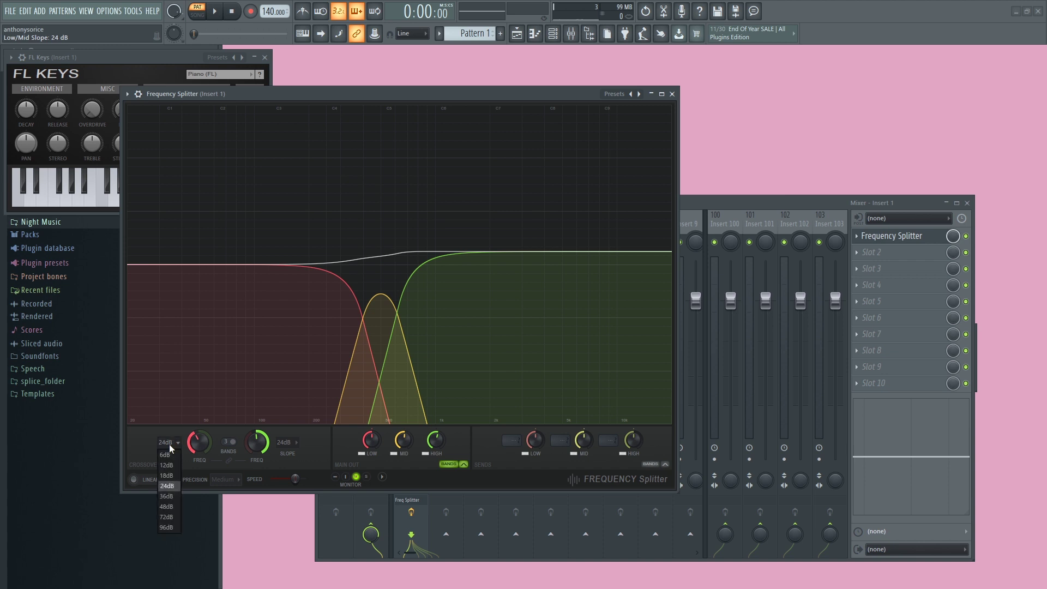
{"action": "left_click", "coordinate": [167, 527]}
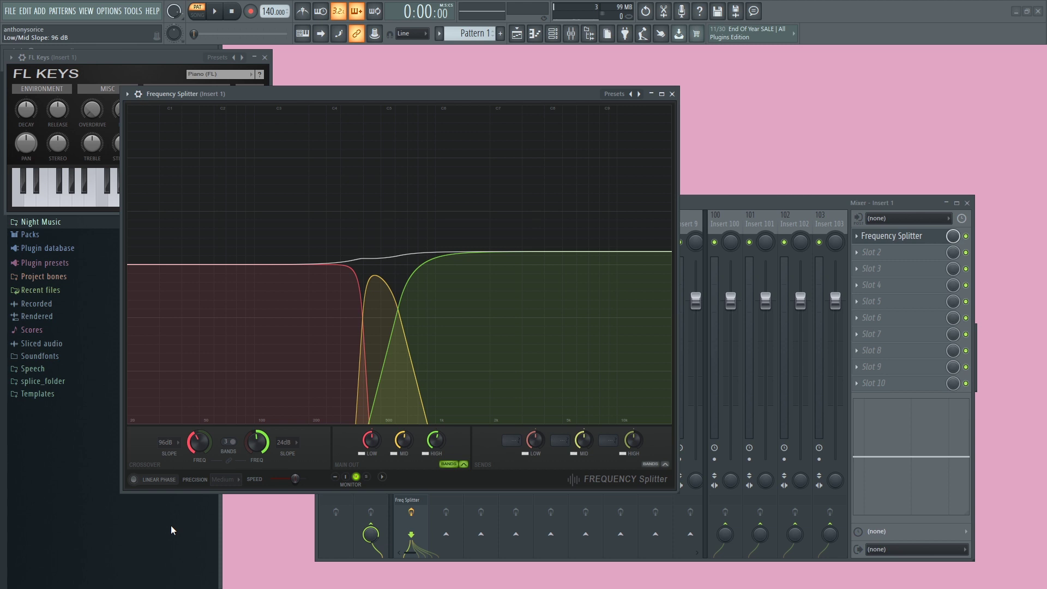
{"action": "left_click_drag", "start_coordinate": [199, 442], "coordinate": [199, 467]}
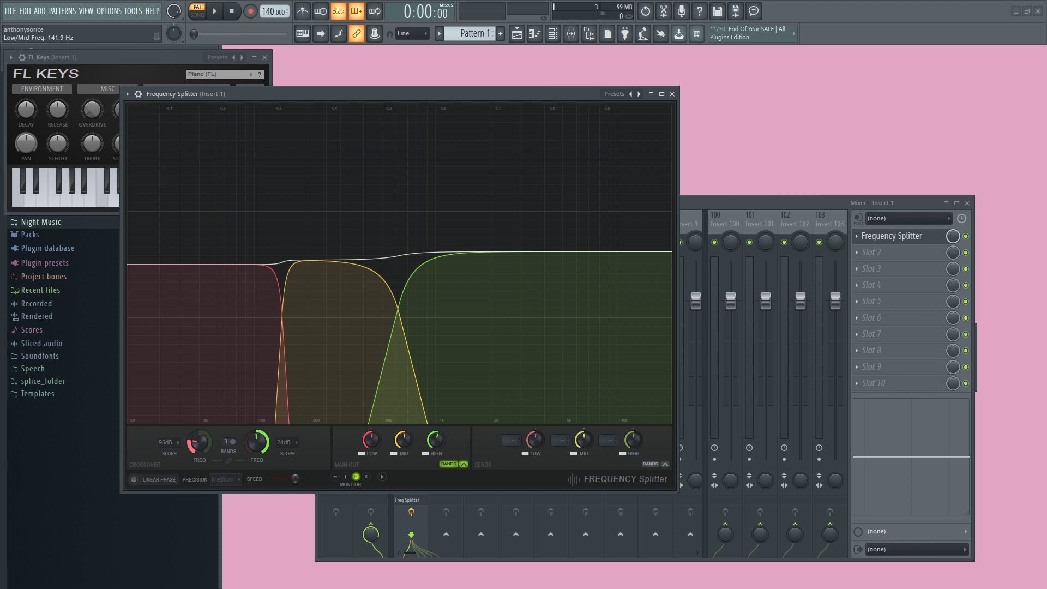
Switch the low/mid slope to 6dB and raise the crossover to about 560 Hz
{"action": "left_click", "coordinate": [170, 446]}
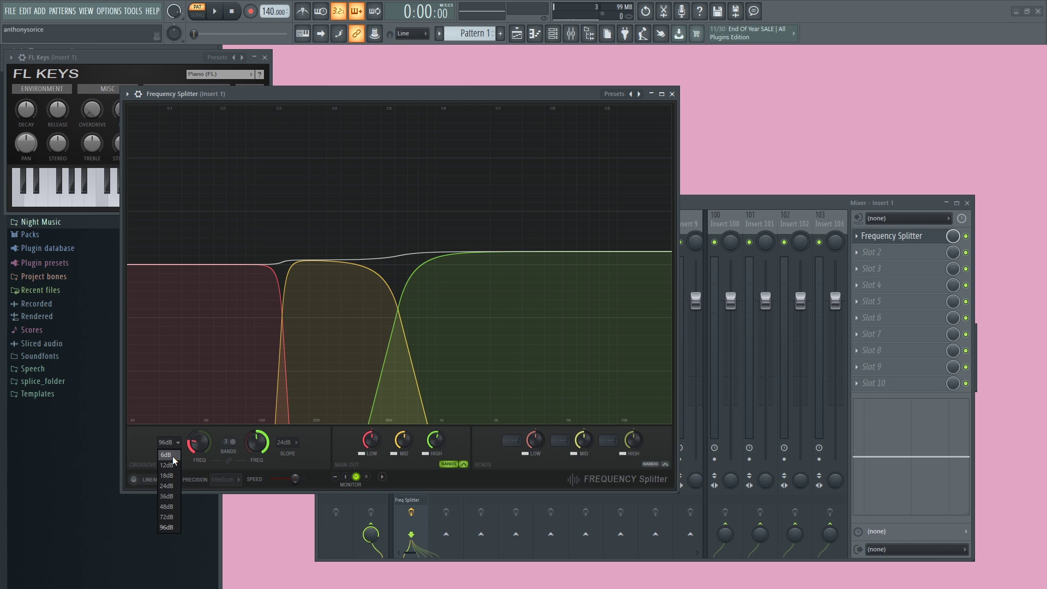
{"action": "left_click", "coordinate": [173, 454]}
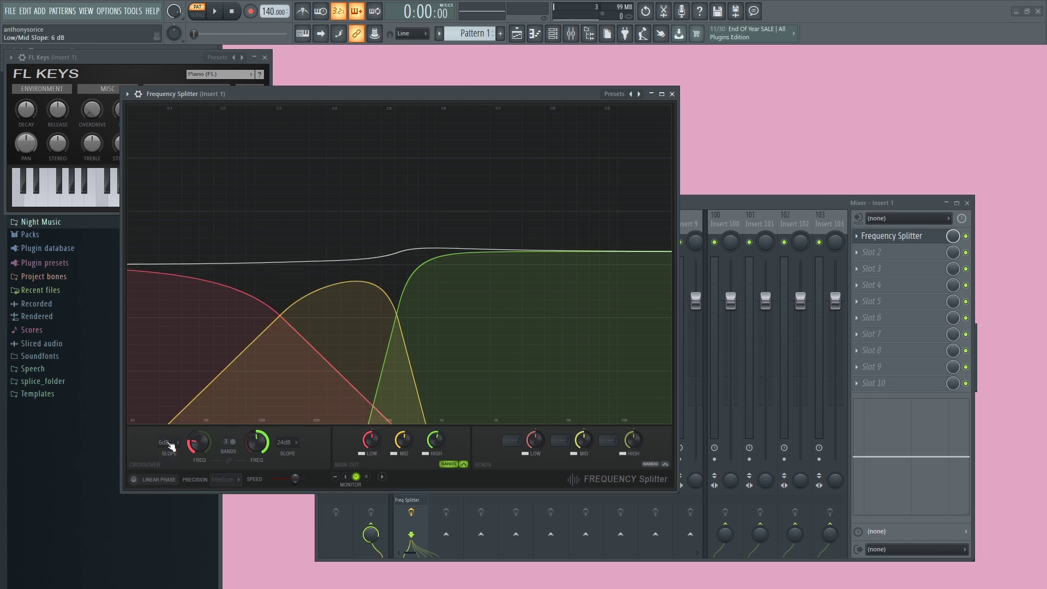
{"action": "mouse_move", "coordinate": [199, 441]}
{"action": "left_mouse_down"}
{"action": "mouse_move", "coordinate": [199, 420]}
{"action": "mouse_move", "coordinate": [199, 440]}
{"action": "mouse_move", "coordinate": [200, 430]}
{"action": "left_mouse_up"}
{"action": "left_click", "coordinate": [166, 442]}
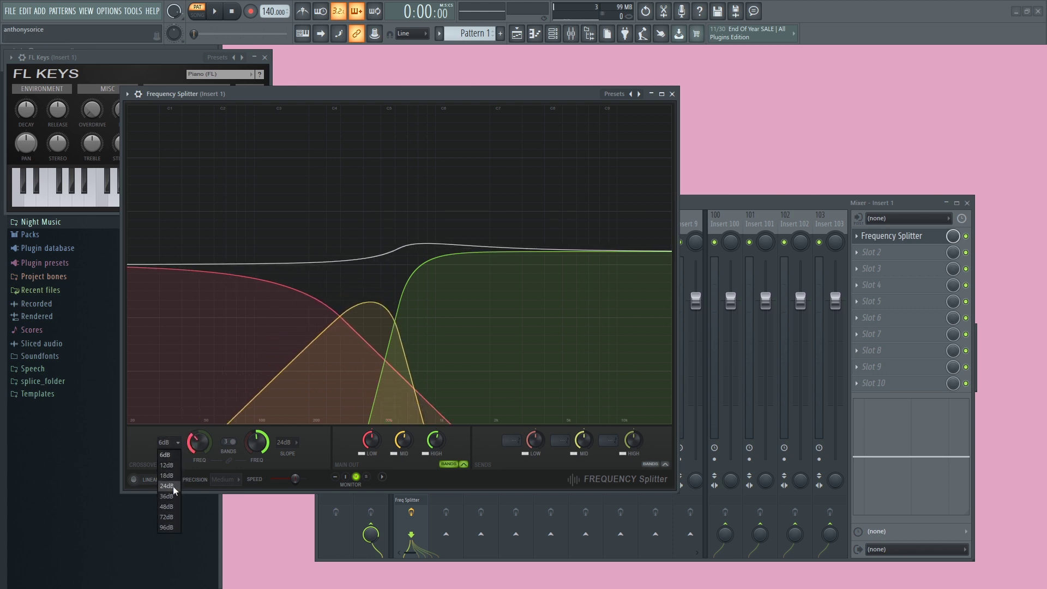
Load the splitter's Default preset and lower the mid/high crossover to about 2 kHz
{"action": "left_click", "coordinate": [127, 94]}
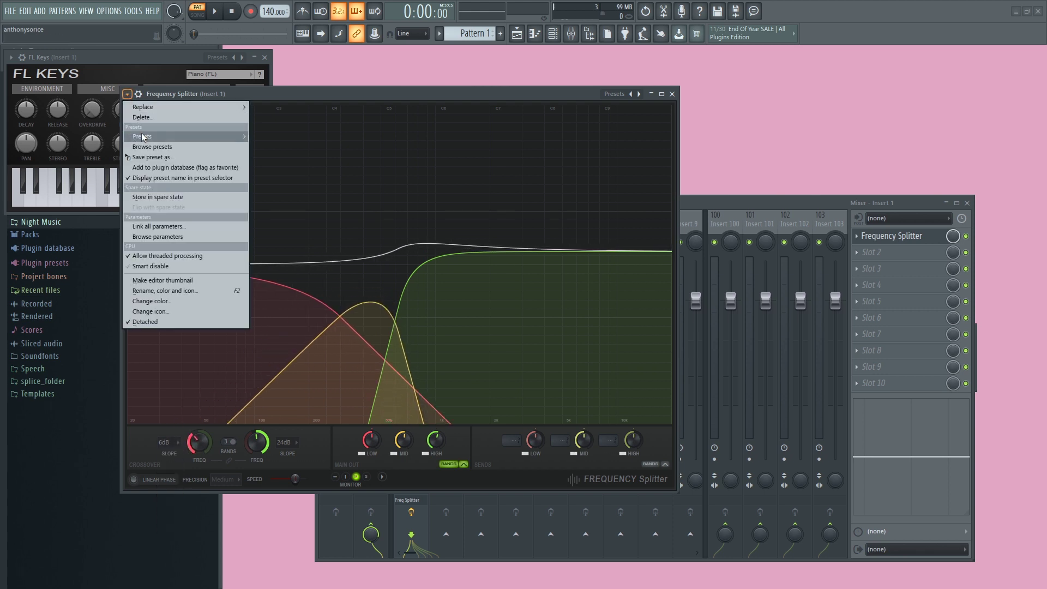
{"action": "mouse_move", "coordinate": [180, 136]}
{"action": "left_click", "coordinate": [270, 136]}
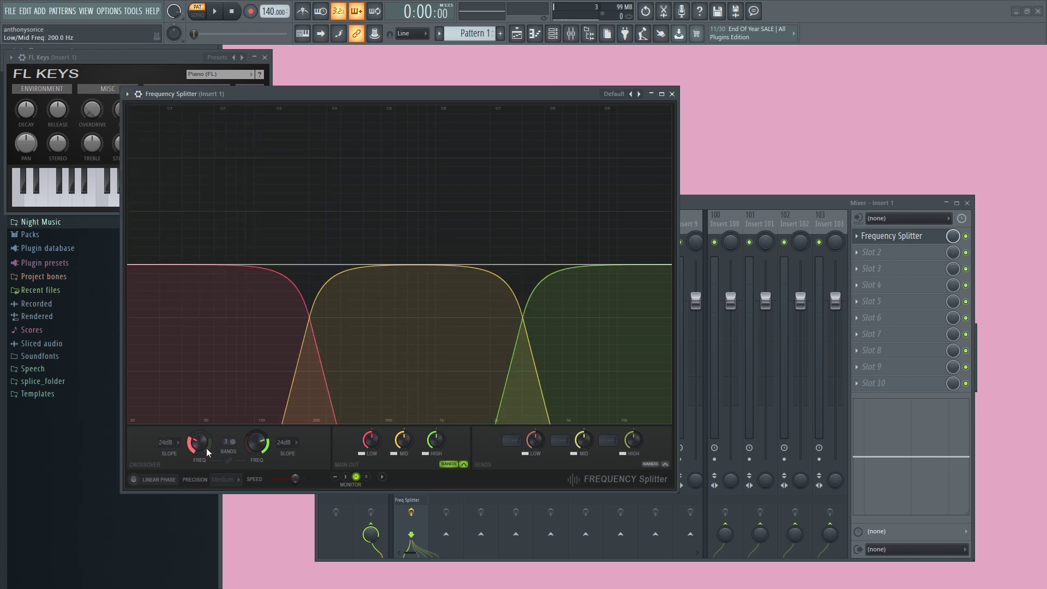
{"action": "mouse_move", "coordinate": [199, 442]}
{"action": "left_mouse_down"}
{"action": "mouse_move", "coordinate": [199, 420]}
{"action": "mouse_move", "coordinate": [199, 442]}
{"action": "mouse_move", "coordinate": [250, 461]}
{"action": "mouse_move", "coordinate": [250, 437]}
{"action": "mouse_move", "coordinate": [192, 439]}
{"action": "mouse_move", "coordinate": [192, 459]}
{"action": "left_mouse_up"}
{"action": "left_click_drag", "start_coordinate": [255, 443], "coordinate": [198, 443]}
Link the crossovers, reduce the splitter to two bands, and move the split to about 470 Hz
{"action": "left_click", "coordinate": [231, 462]}
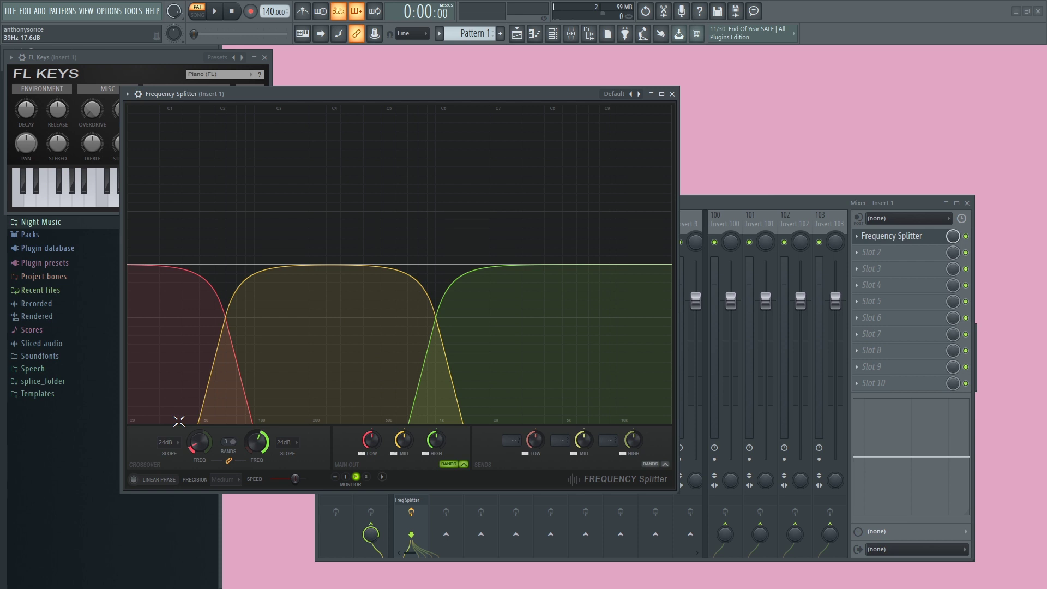
{"action": "left_click", "coordinate": [232, 448]}
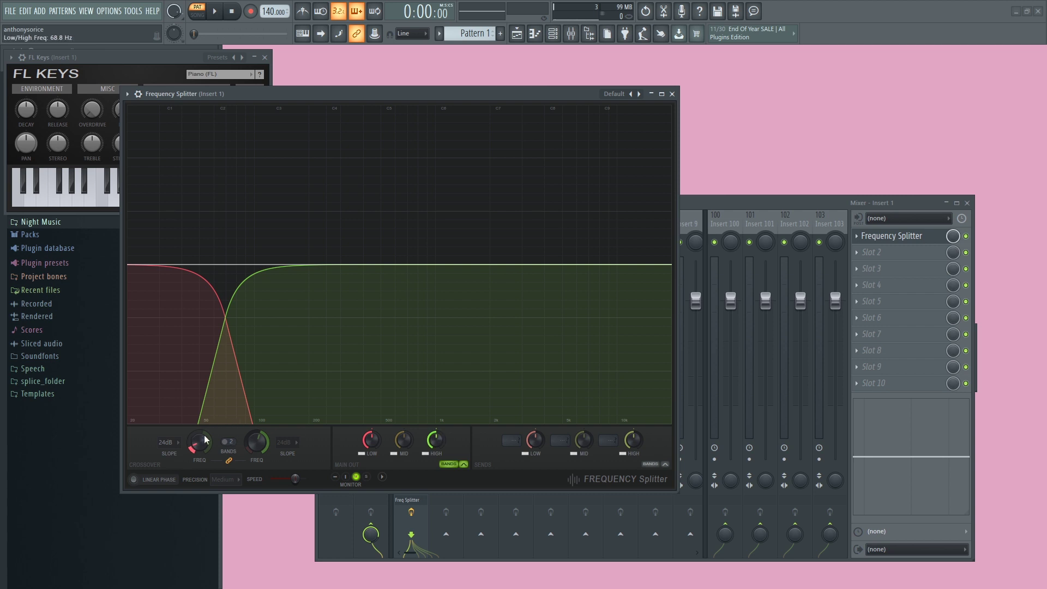
{"action": "left_click_drag", "start_coordinate": [199, 442], "coordinate": [199, 420]}
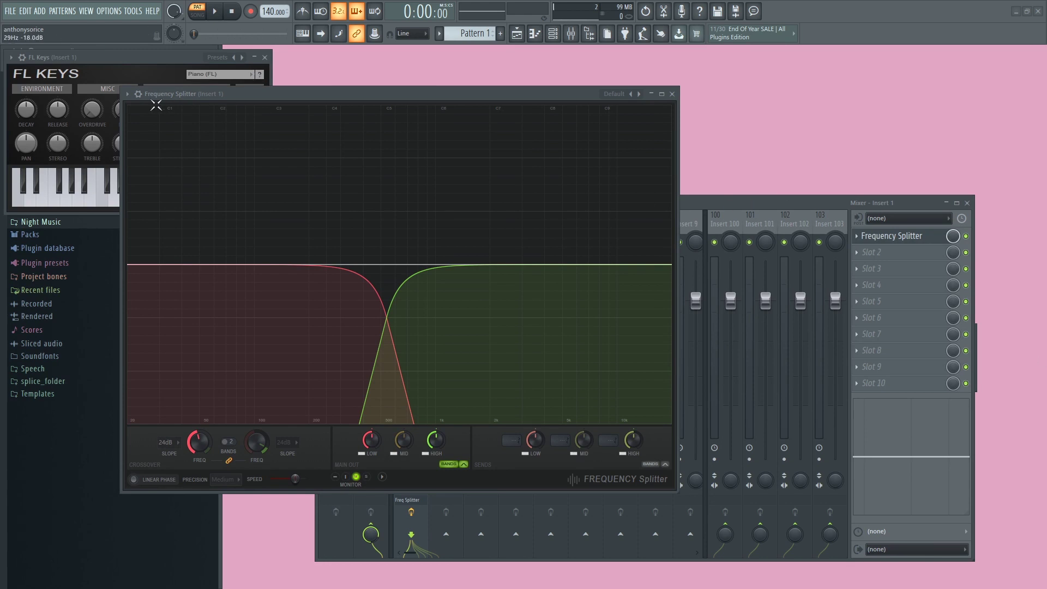
Restore the splitter's Default three-band preset and close its window
{"action": "left_click", "coordinate": [127, 94]}
{"action": "mouse_move", "coordinate": [163, 136]}
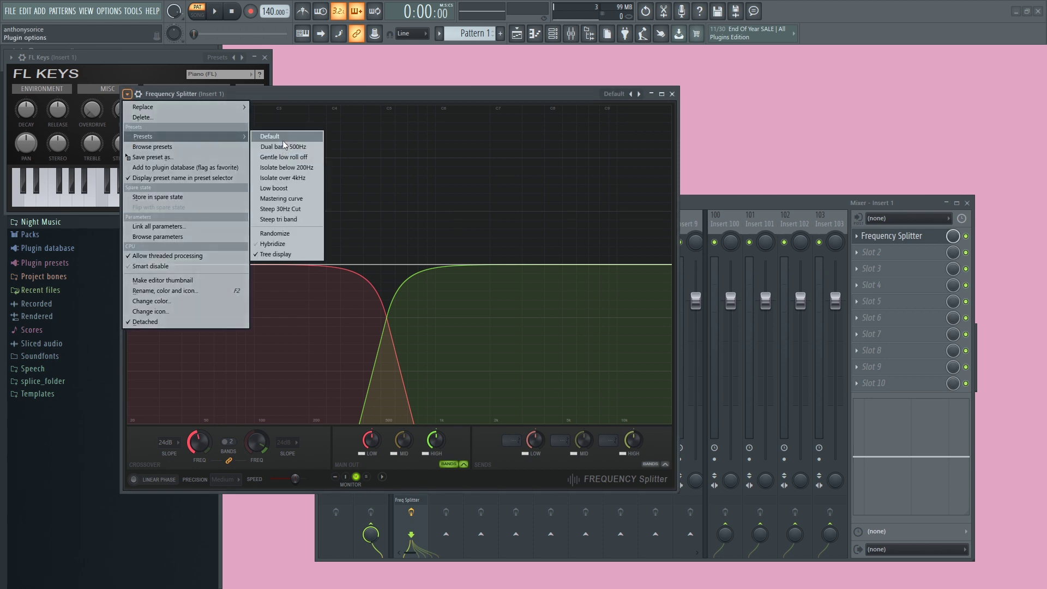
{"action": "left_click", "coordinate": [269, 136]}
{"action": "left_click", "coordinate": [673, 94]}
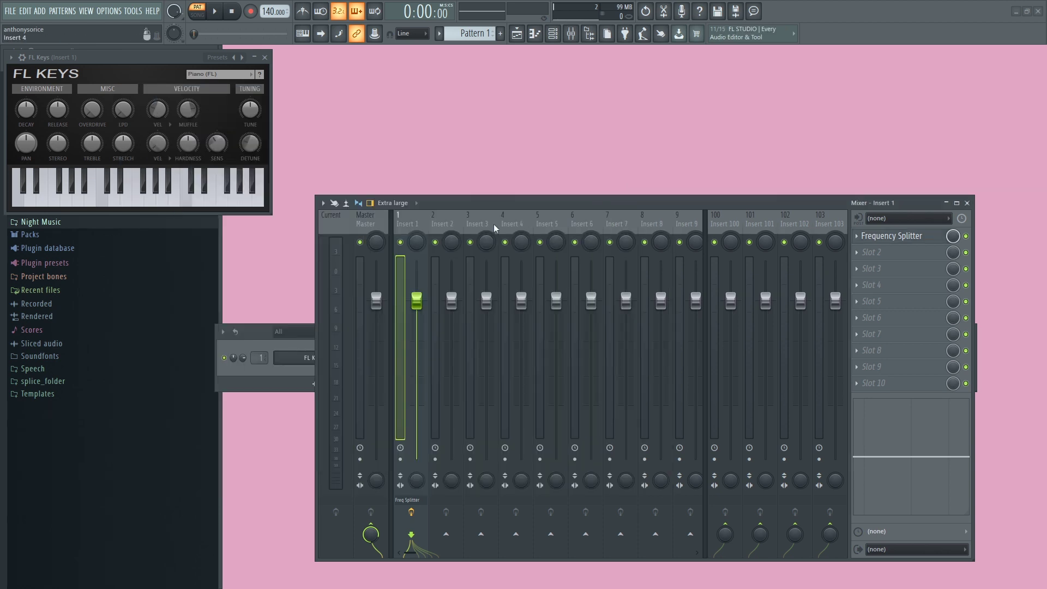
Rename mixer Insert 1 to 'Piano'
{"action": "double_click", "coordinate": [424, 223]}
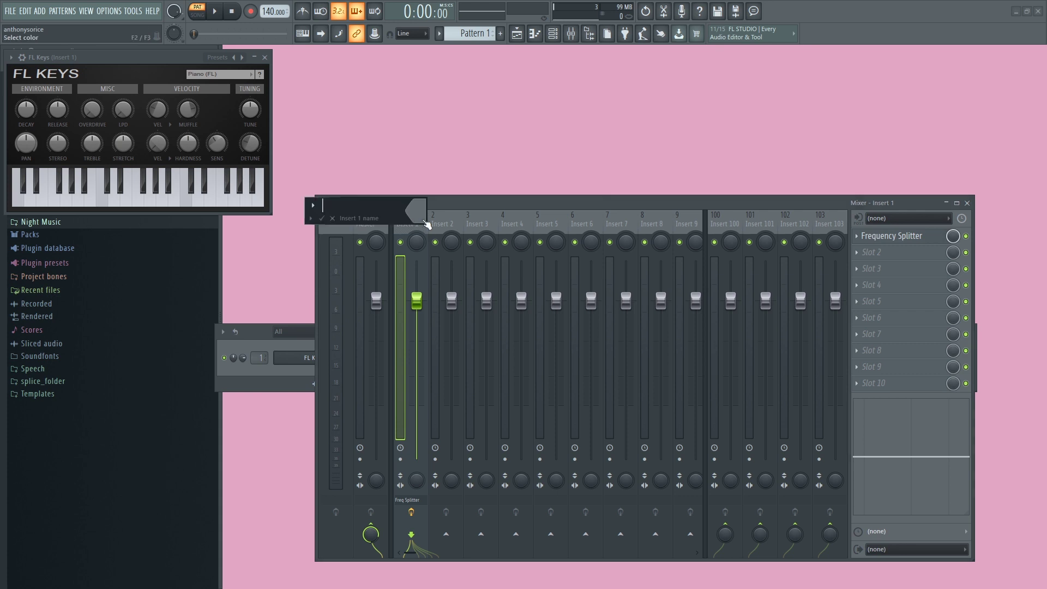
{"action": "type", "text": "Piano"}
{"action": "left_click", "coordinate": [322, 218]}
{"action": "left_click", "coordinate": [897, 237]}
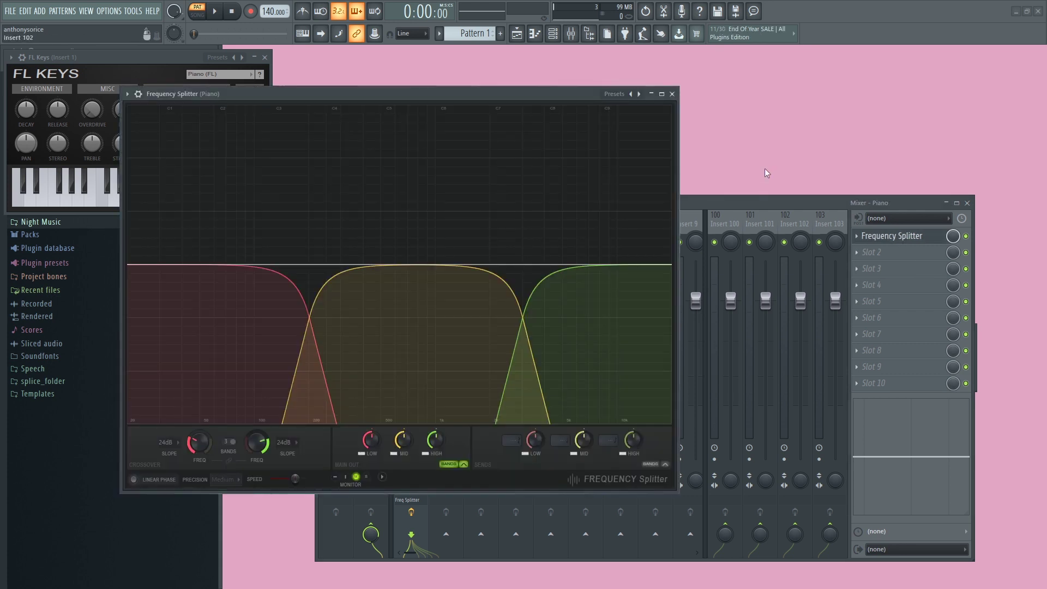
{"action": "left_click", "coordinate": [672, 94]}
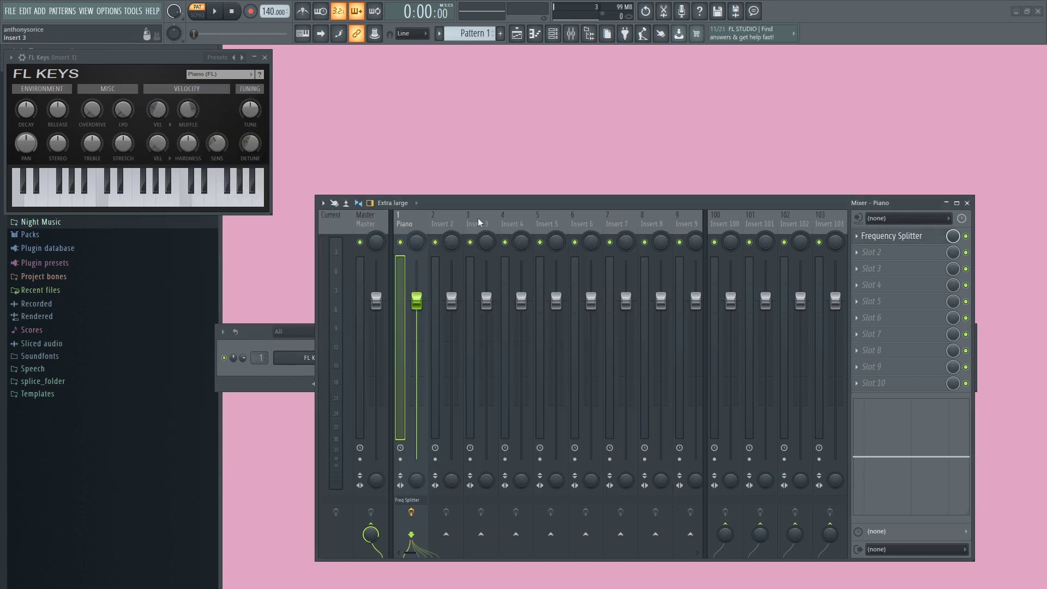
Route the Piano track to Inserts 2, 3 and 4
{"action": "left_click", "coordinate": [447, 535]}
{"action": "right_click", "coordinate": [446, 535]}
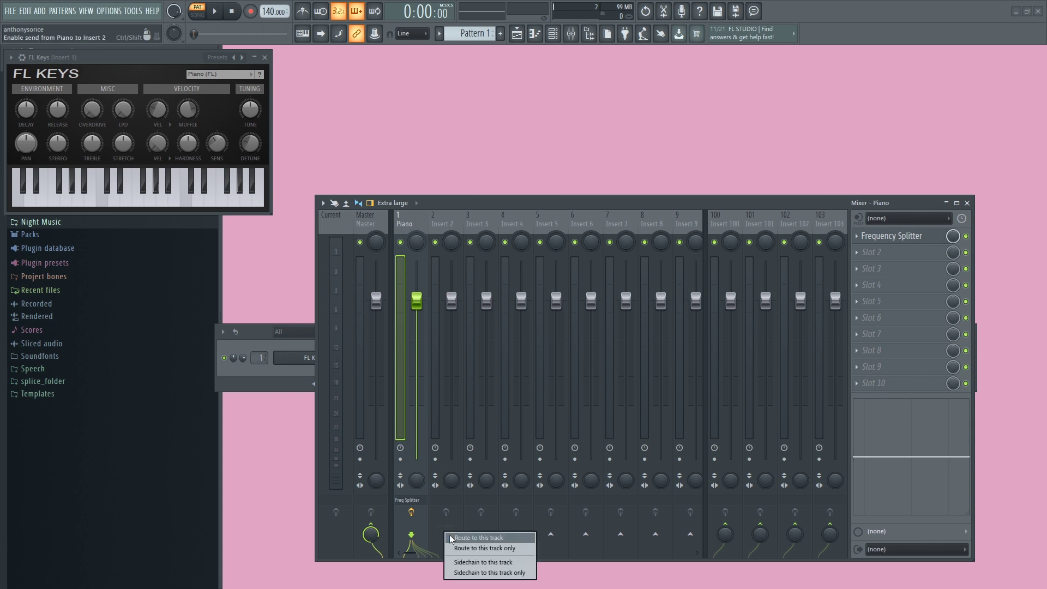
{"action": "left_click", "coordinate": [463, 562]}
{"action": "right_click", "coordinate": [481, 534]}
{"action": "left_click", "coordinate": [499, 562]}
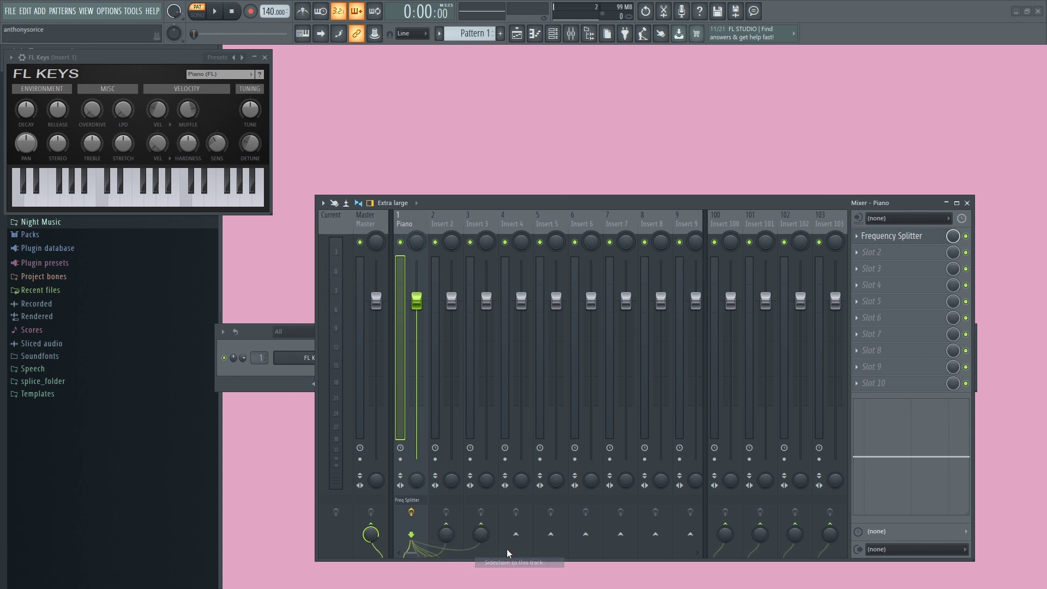
{"action": "right_click", "coordinate": [516, 534]}
{"action": "left_click", "coordinate": [533, 563]}
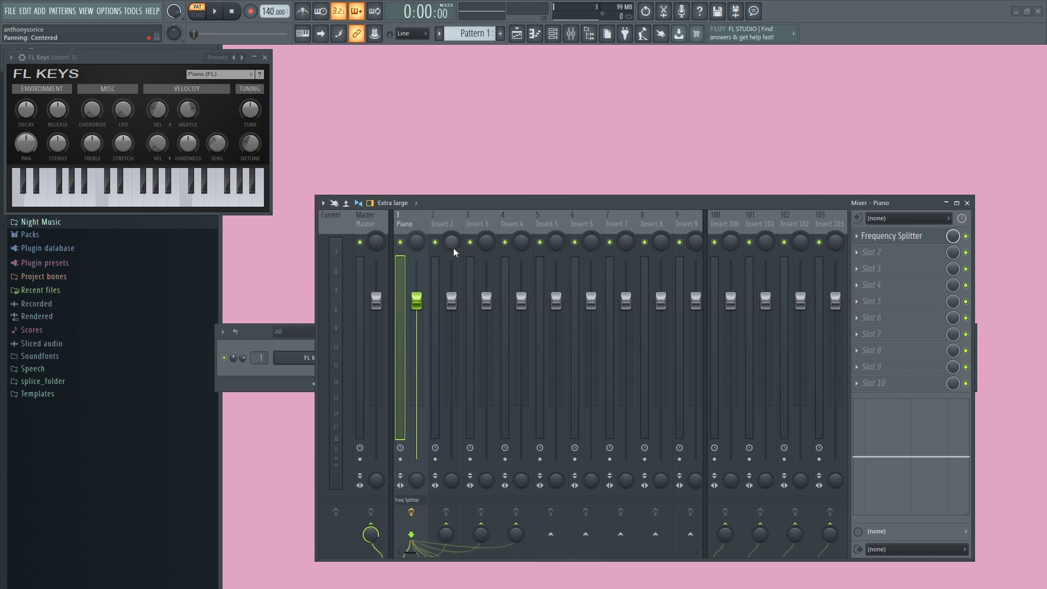
Name Inserts 2, 3 and 4 'Low', 'Medium' and 'High'
{"action": "double_click", "coordinate": [451, 221]}
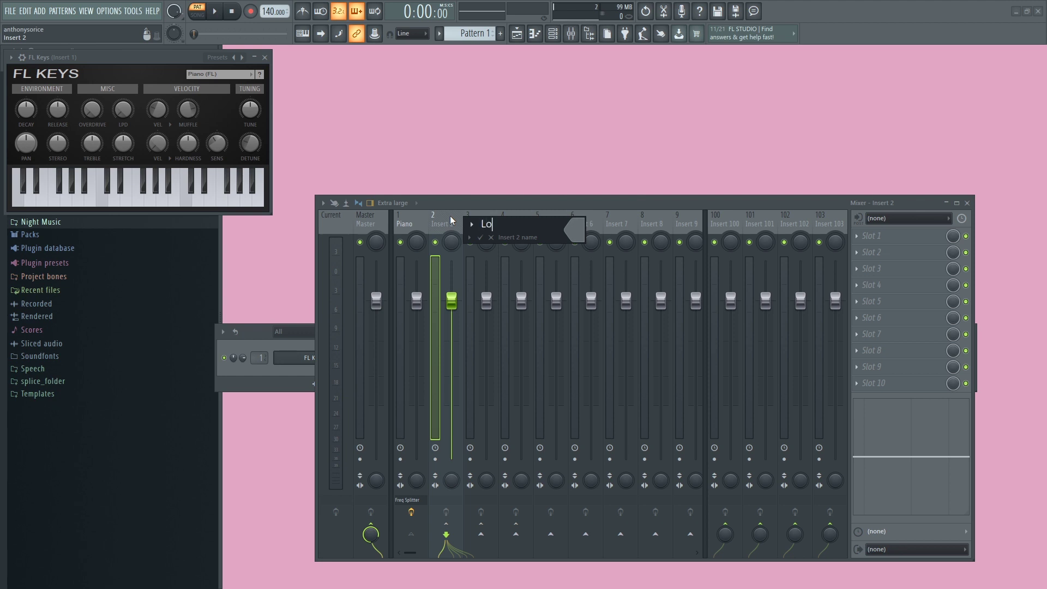
{"action": "key", "text": "Return"}
{"action": "double_click", "coordinate": [480, 223]}
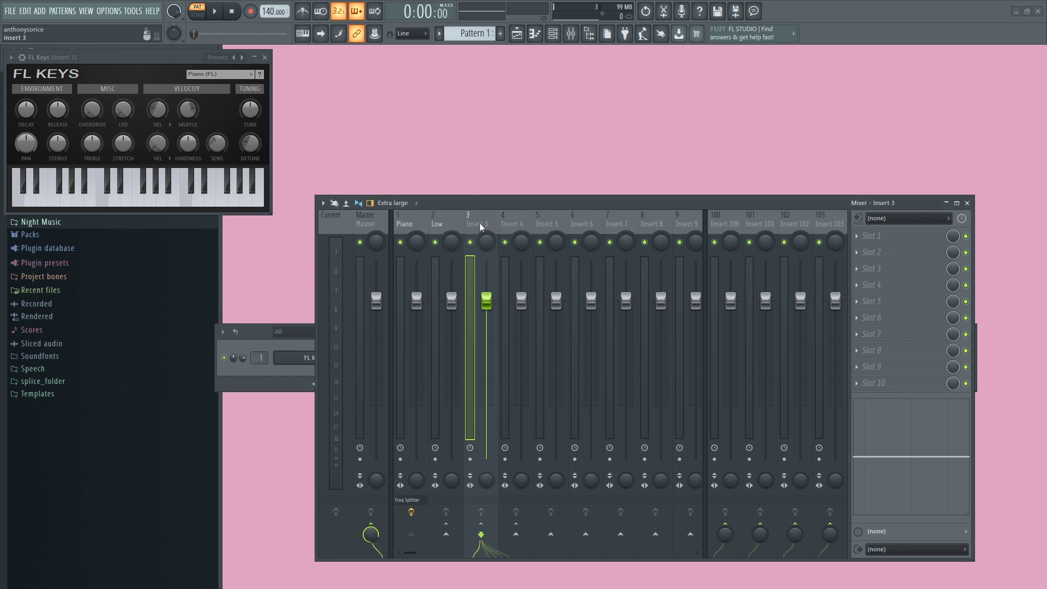
{"action": "type", "text": "Medium"}
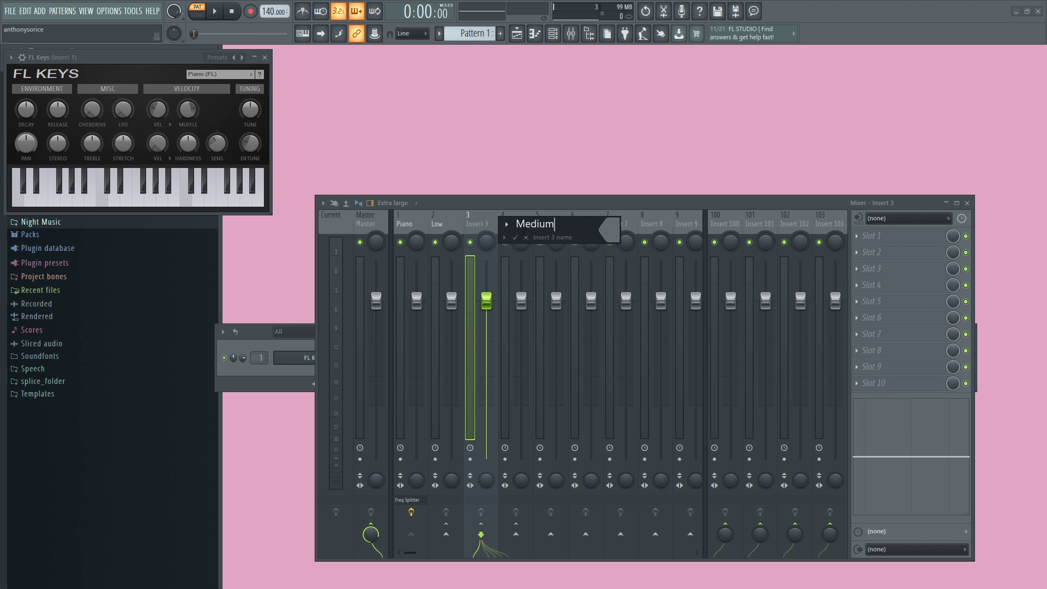
{"action": "key", "text": "Return"}
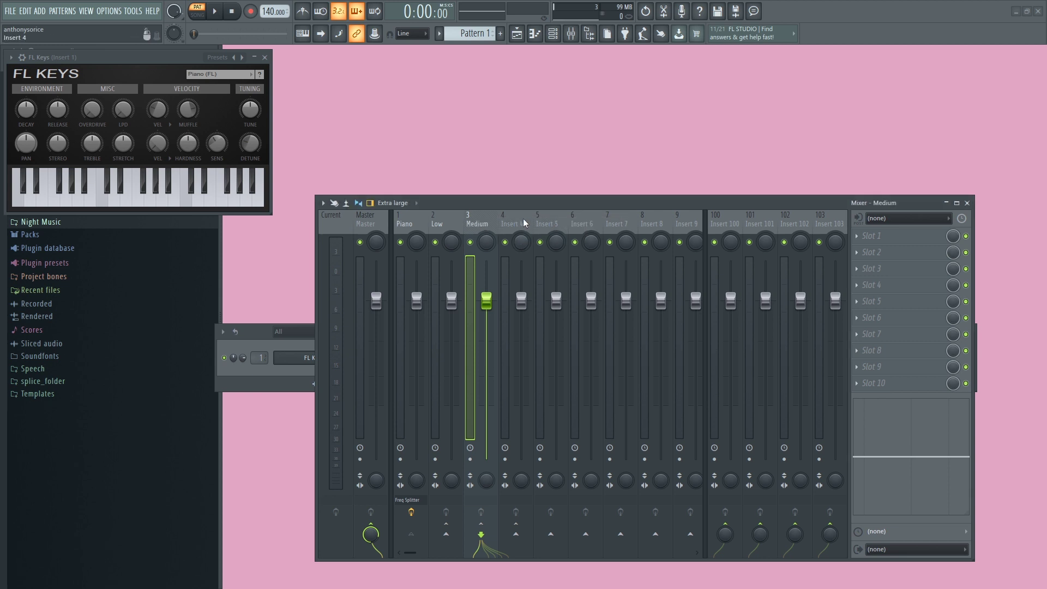
{"action": "double_click", "coordinate": [524, 222]}
{"action": "type", "text": "High"}
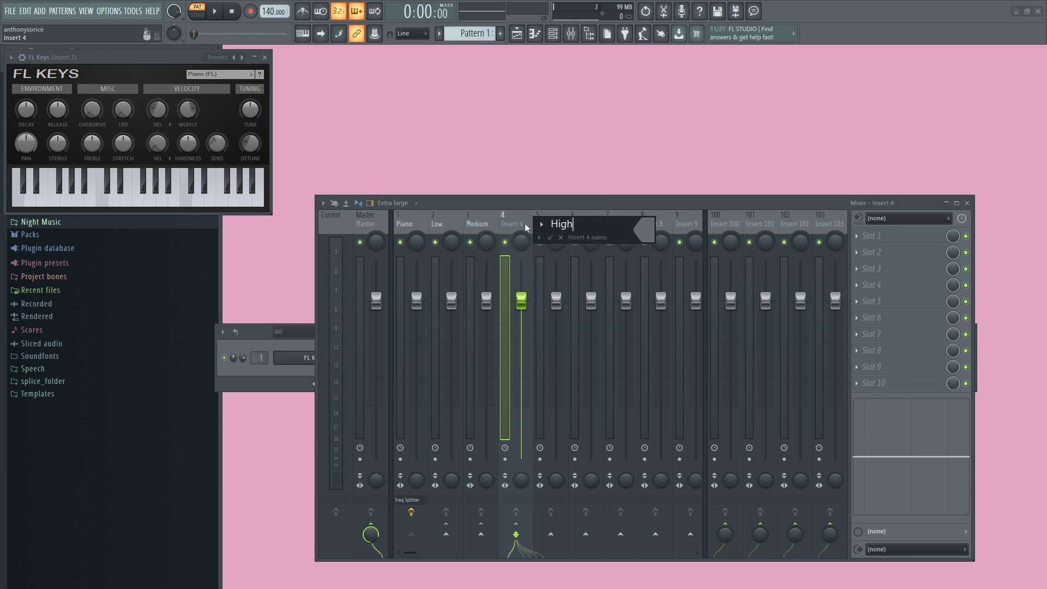
{"action": "key", "text": "Return"}
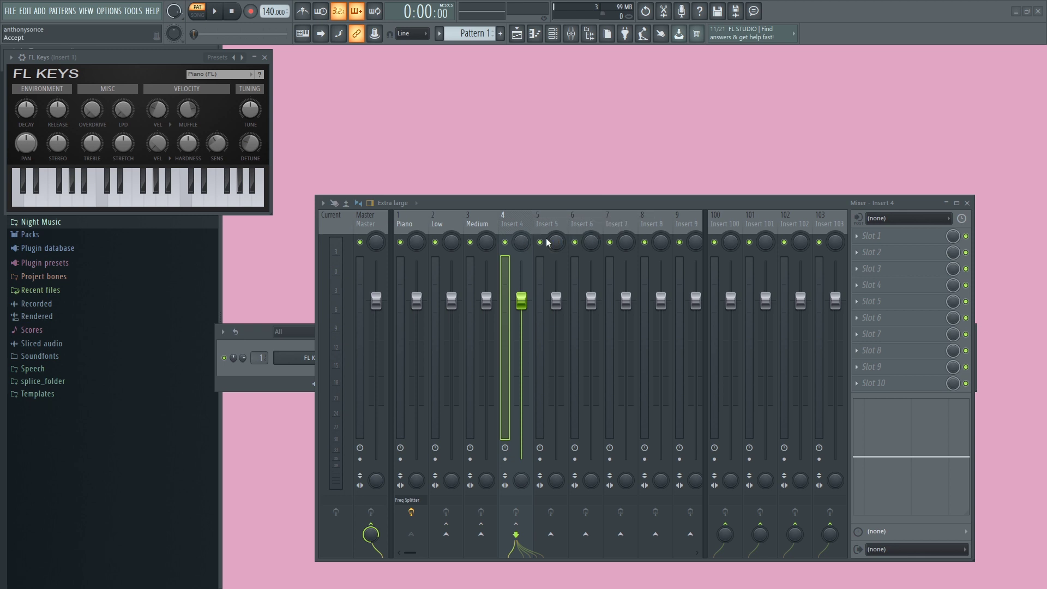
Open the Piano track's Frequency Splitter, enlarge its window, and enable band sends
{"action": "left_click", "coordinate": [407, 229]}
{"action": "left_click", "coordinate": [894, 236]}
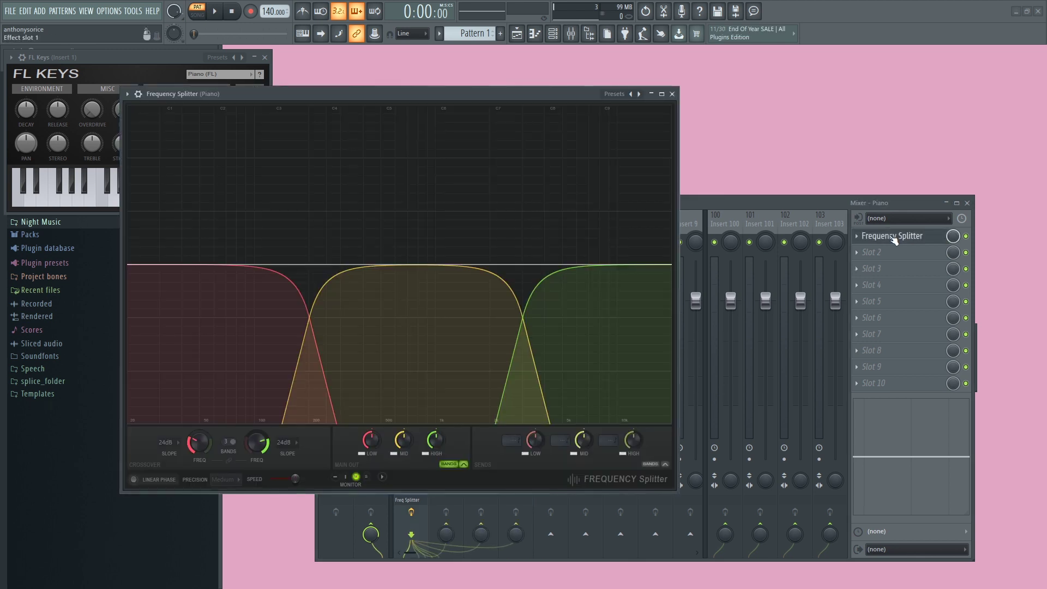
{"action": "left_click_drag", "start_coordinate": [493, 95], "coordinate": [462, 52]}
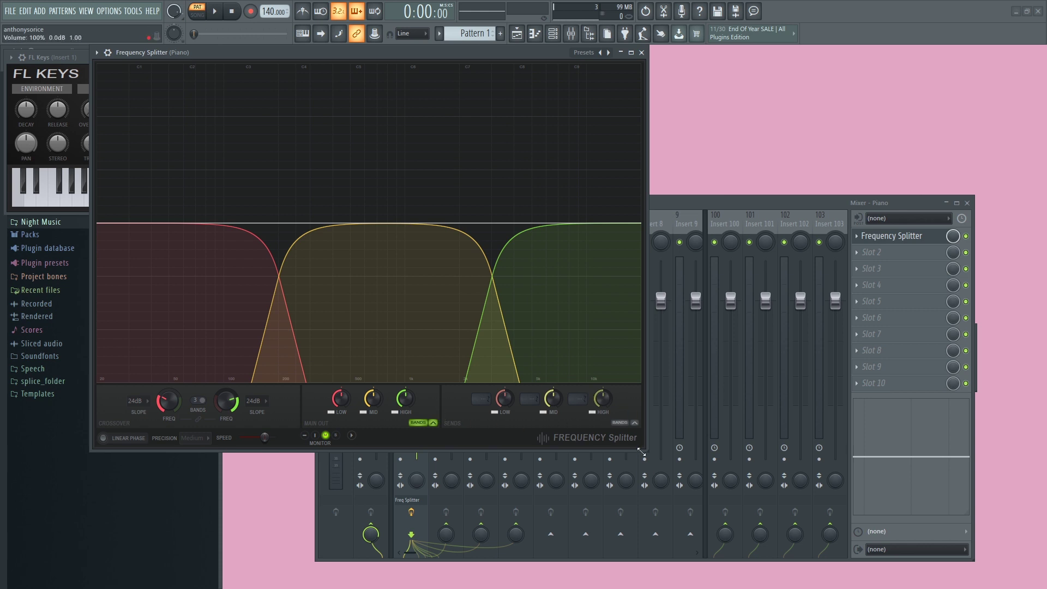
{"action": "left_click_drag", "start_coordinate": [645, 450], "coordinate": [685, 484]}
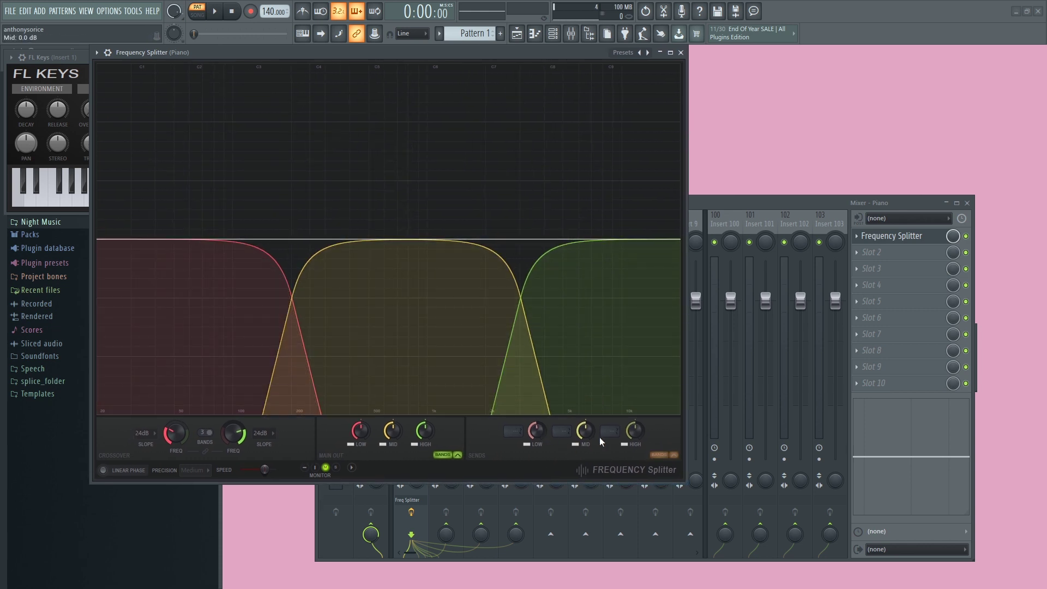
{"action": "left_click_drag", "start_coordinate": [585, 431], "coordinate": [585, 421]}
Send the low, mid and high bands to the Low, Medium and High tracks
{"action": "left_click", "coordinate": [516, 430]}
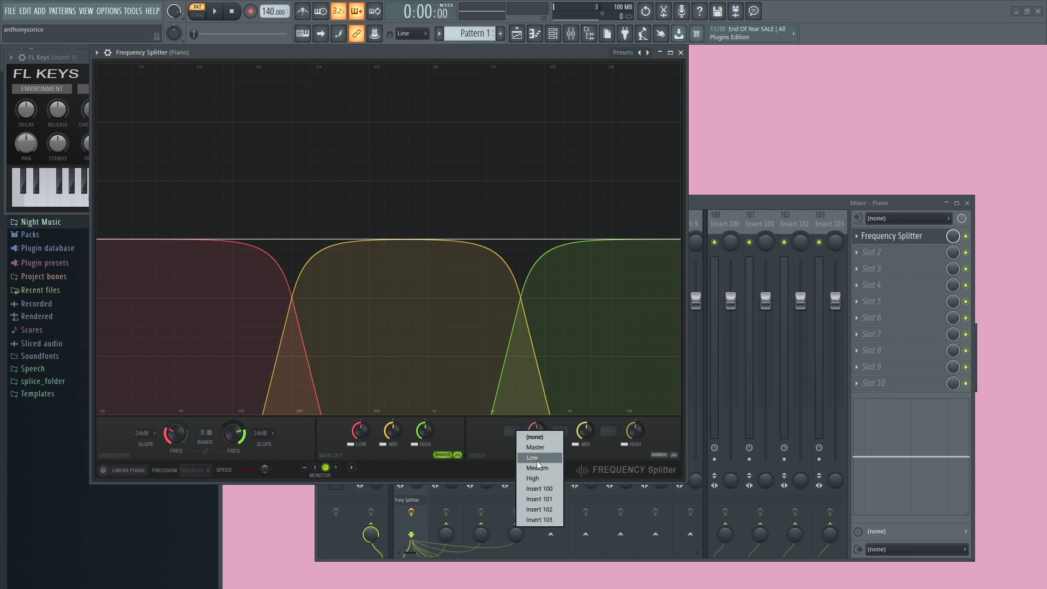
{"action": "left_click", "coordinate": [538, 459]}
{"action": "left_click", "coordinate": [562, 431]}
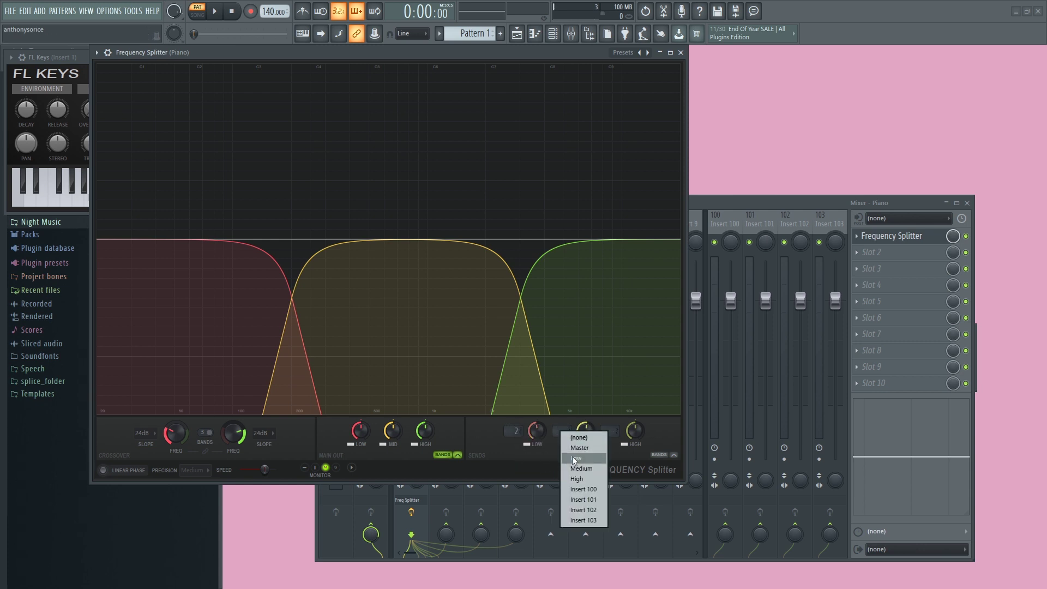
{"action": "left_click", "coordinate": [578, 469]}
{"action": "left_click", "coordinate": [611, 432]}
{"action": "left_click", "coordinate": [633, 480]}
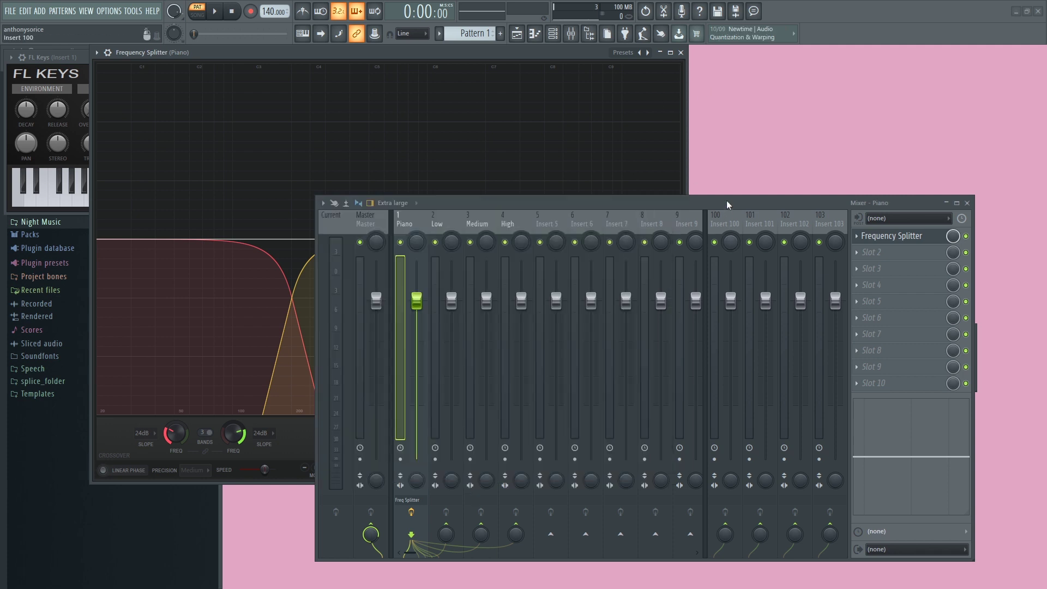
Play the split piano and pull the Master fader down to about -2.3 dB
{"action": "left_click", "coordinate": [451, 515]}
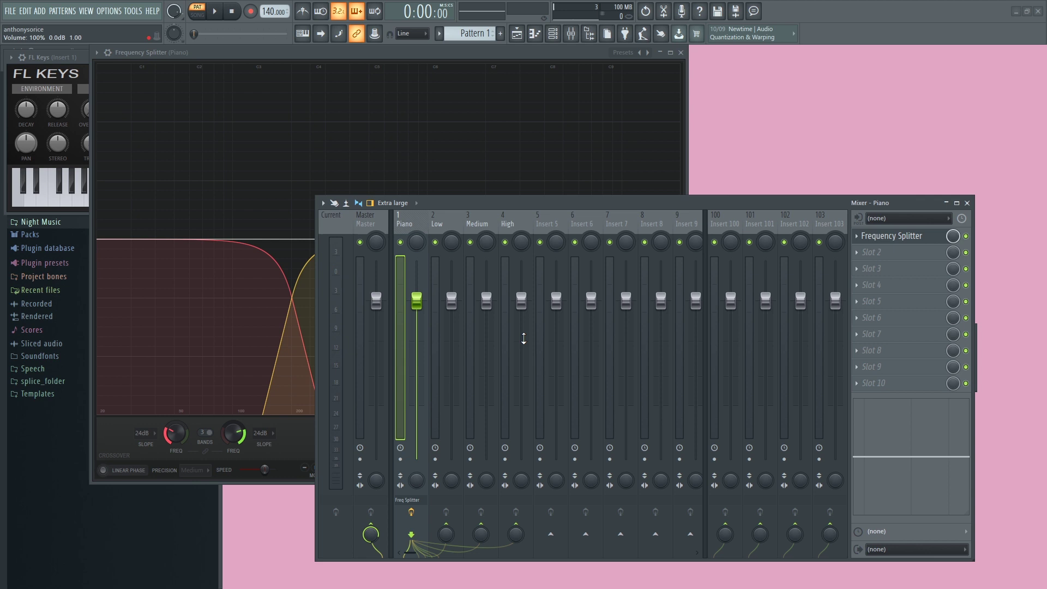
{"action": "key", "text": "space"}
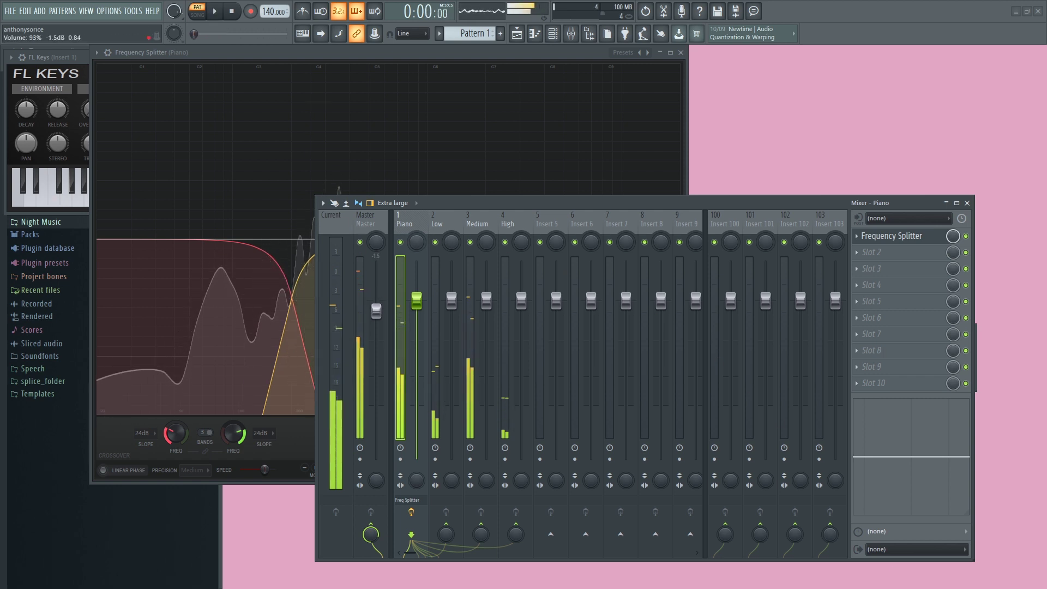
{"action": "left_click_drag", "start_coordinate": [376, 300], "coordinate": [384, 322]}
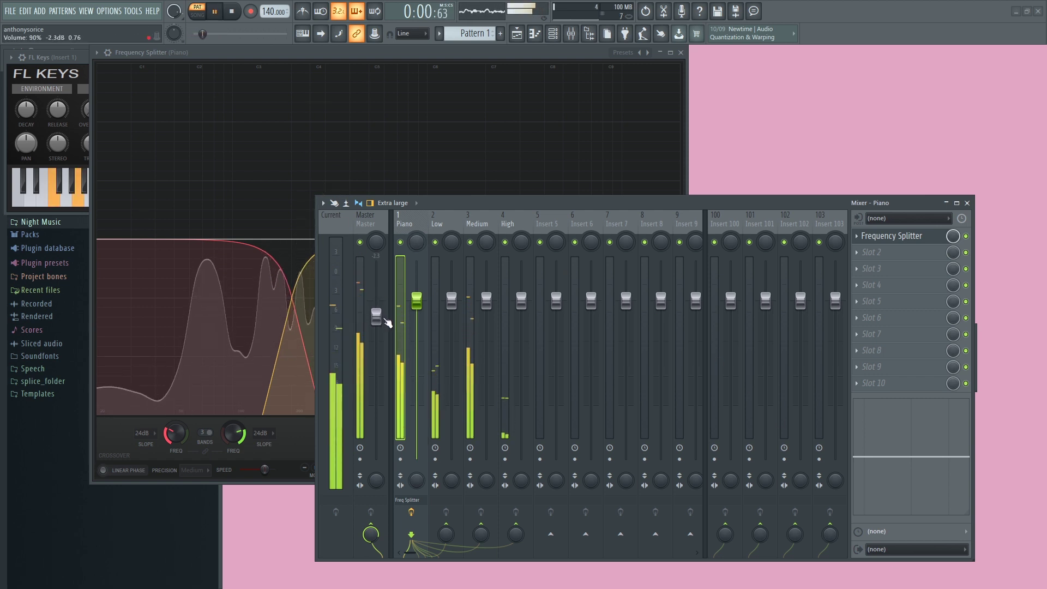
{"action": "left_click", "coordinate": [314, 55]}
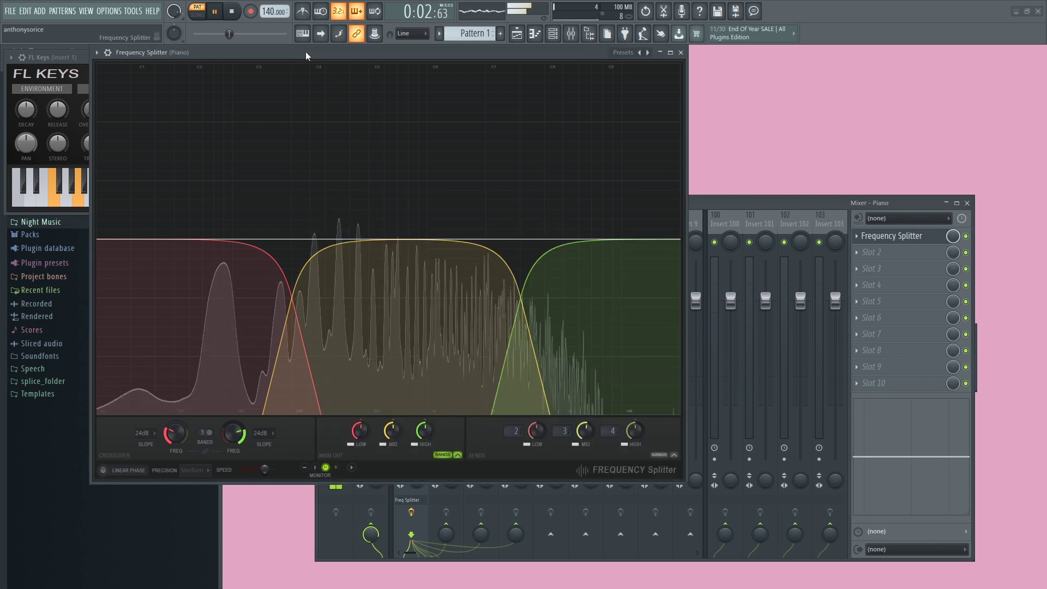
{"action": "left_click", "coordinate": [809, 203]}
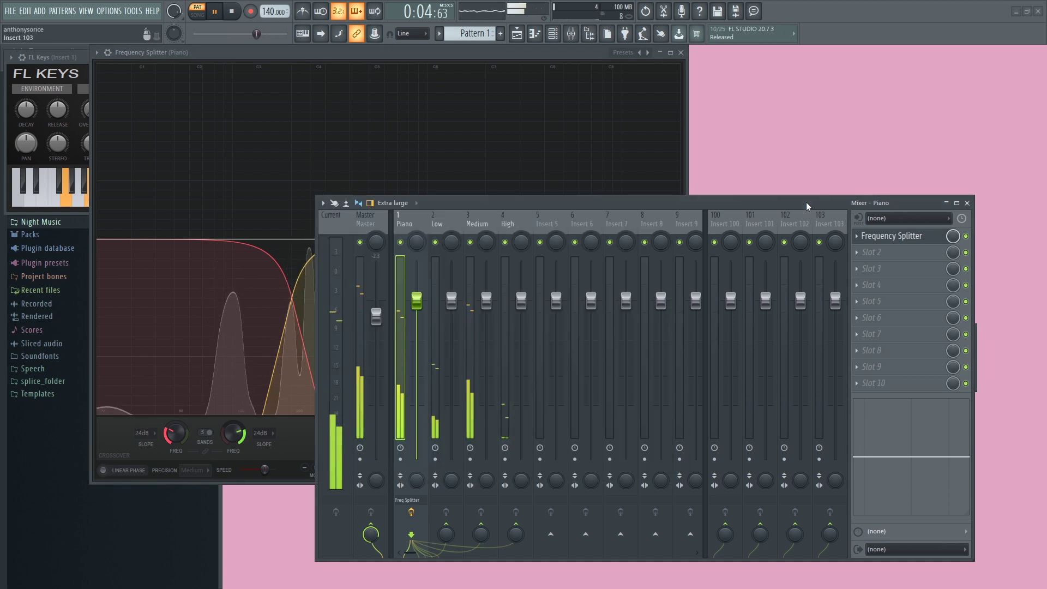
Solo and audition the Medium, High and Low bands one at a time
{"action": "key", "text": "space"}
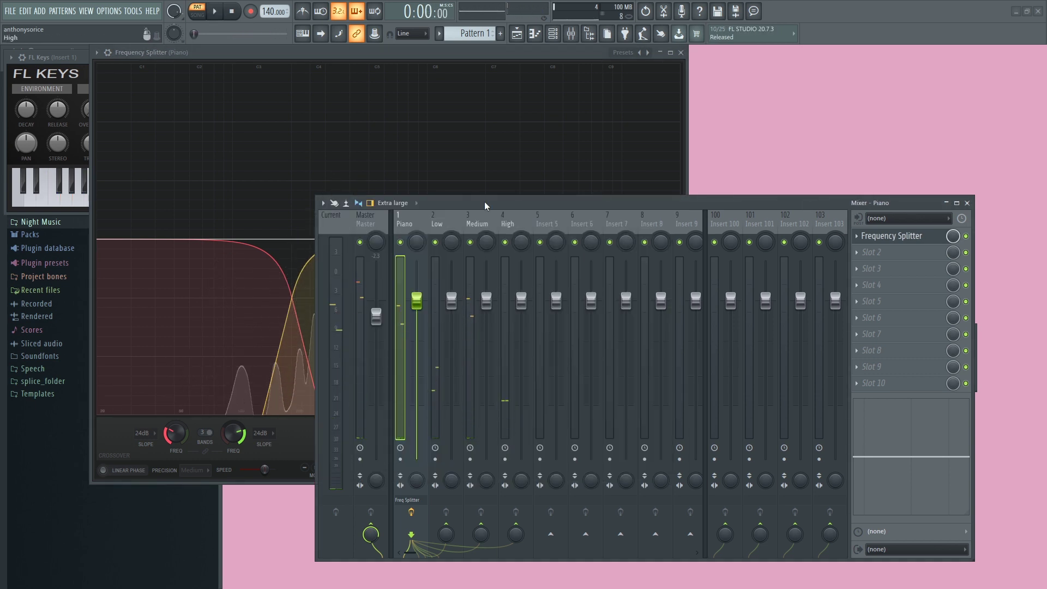
{"action": "right_click", "coordinate": [470, 242]}
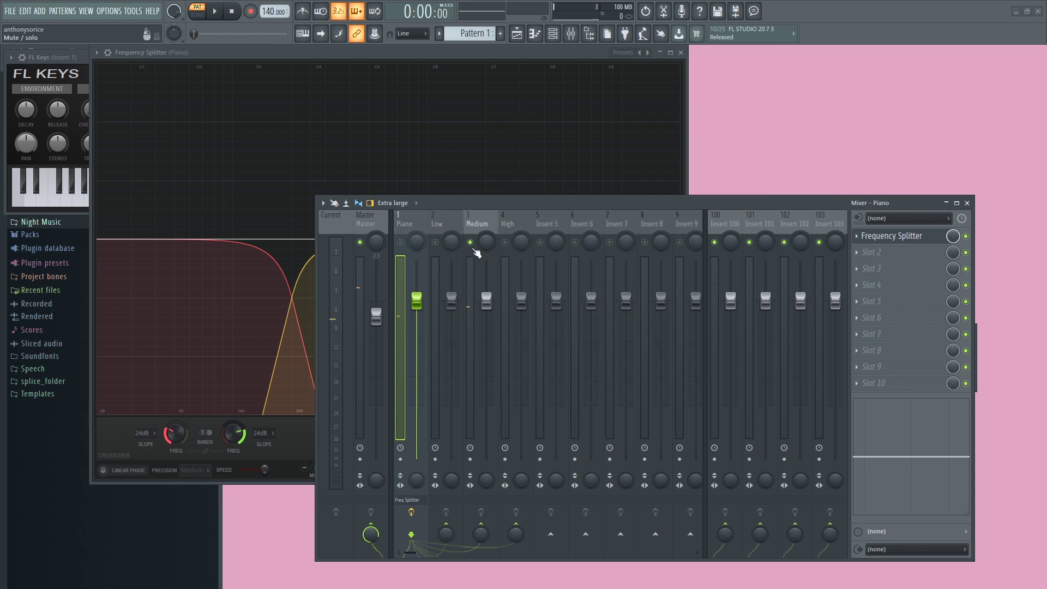
{"action": "key", "text": "space"}
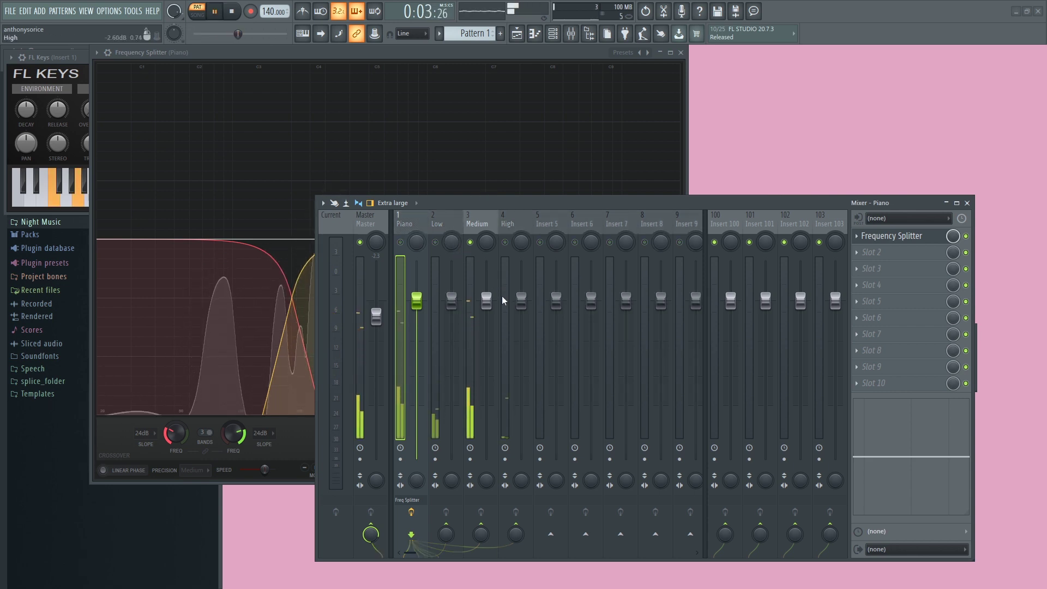
{"action": "key", "text": "space"}
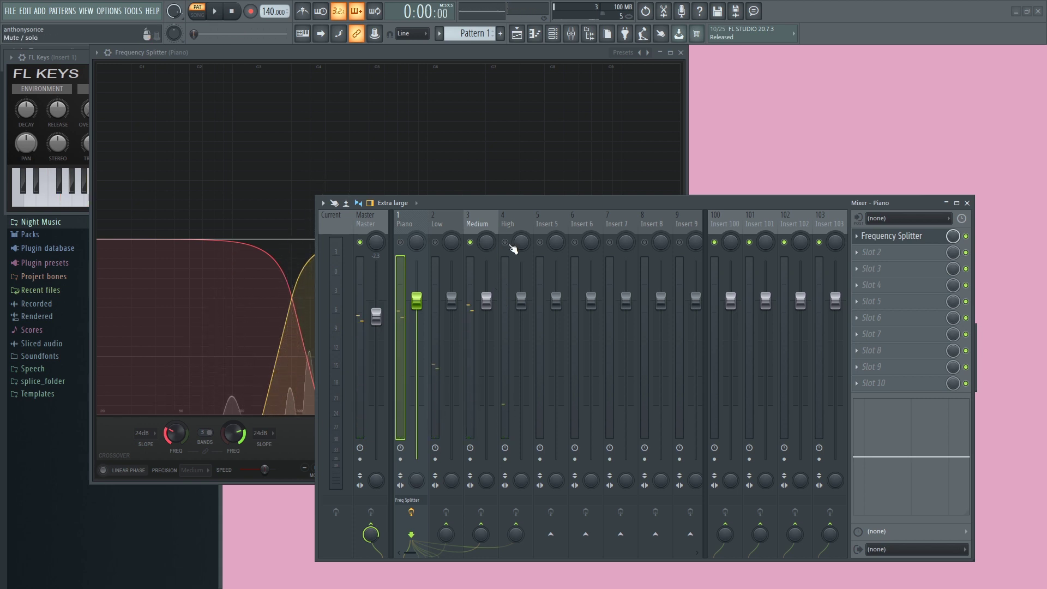
{"action": "right_click", "coordinate": [506, 244]}
{"action": "key", "text": "space"}
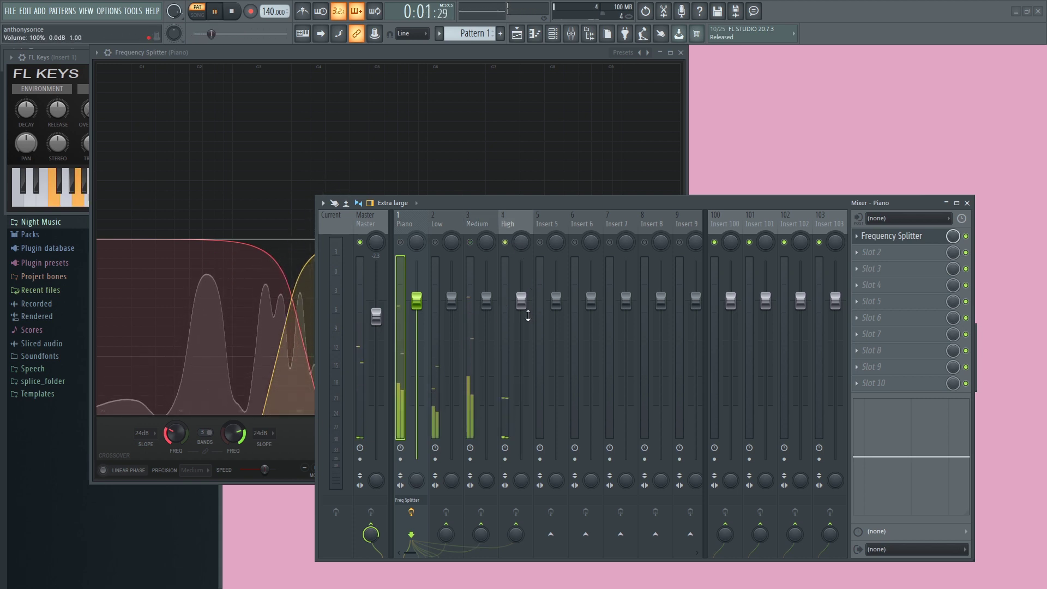
{"action": "key", "text": "space"}
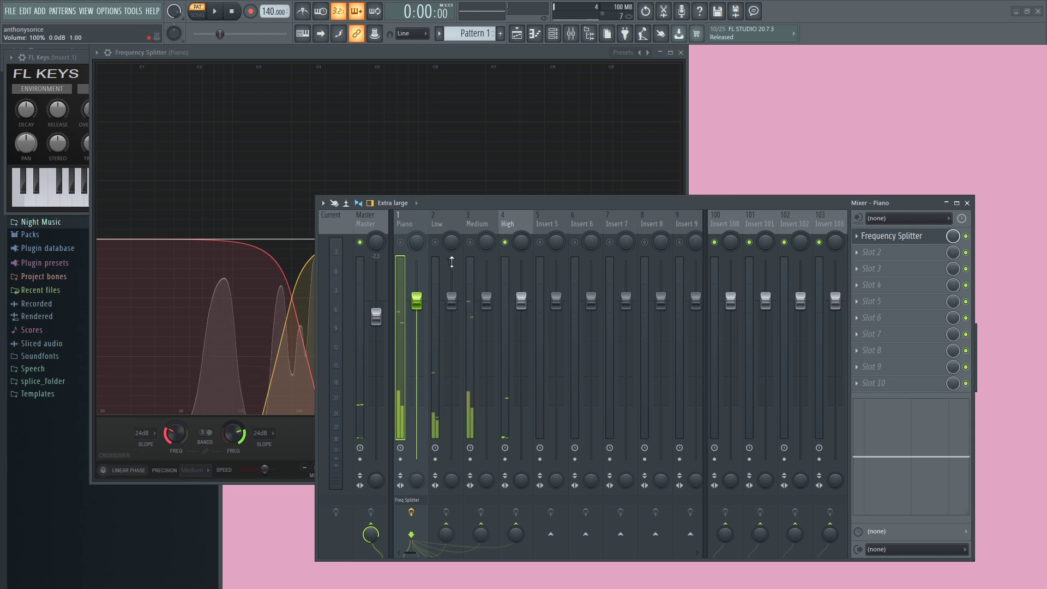
{"action": "right_click", "coordinate": [435, 242]}
{"action": "key", "text": "space"}
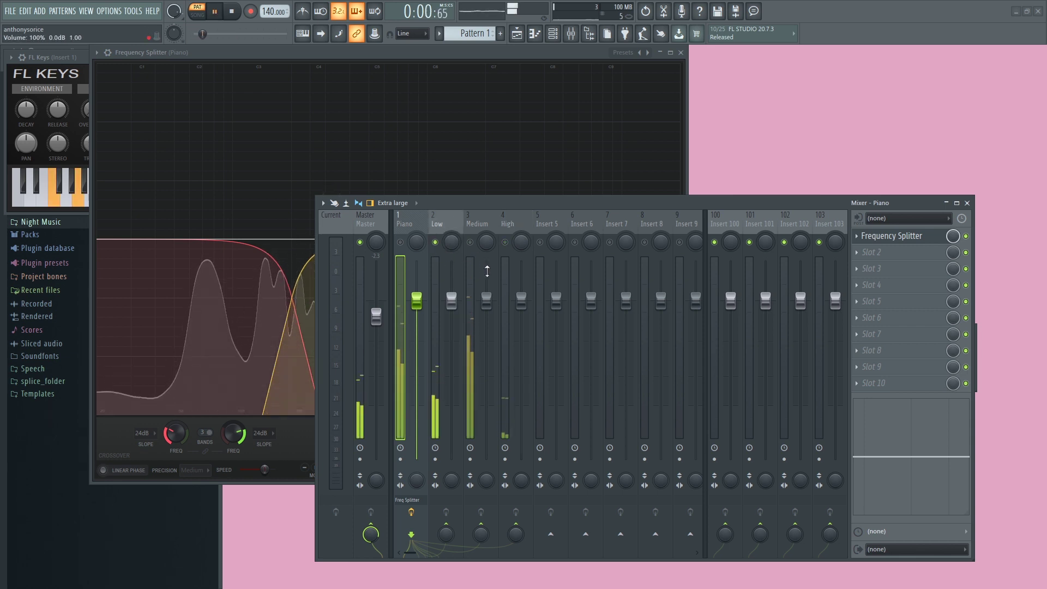
{"action": "key", "text": "space"}
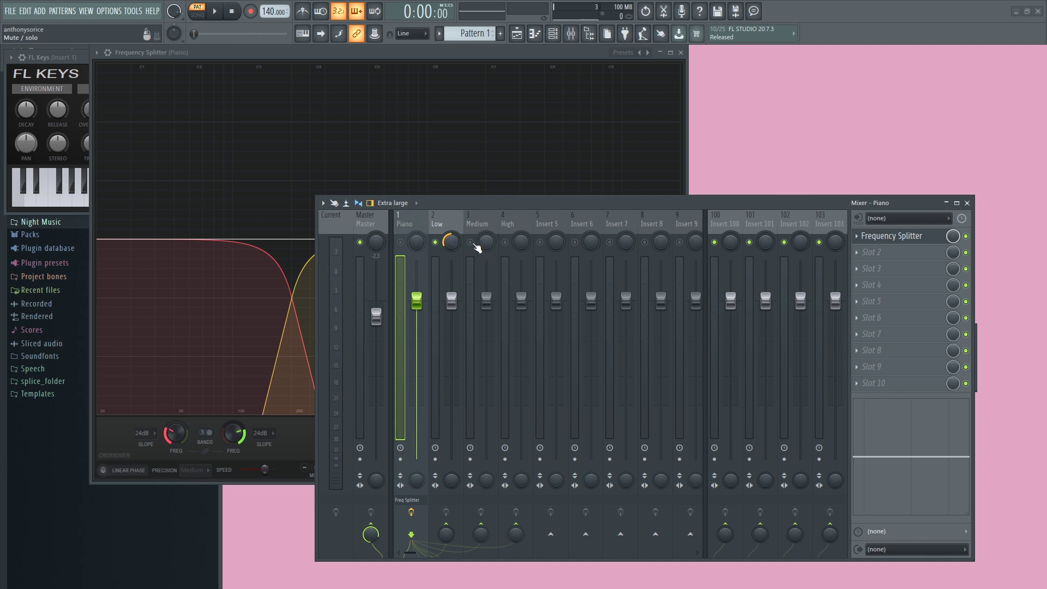
Unmute Medium and High, pan High about 38% right, and play all three bands
{"action": "left_click", "coordinate": [472, 243]}
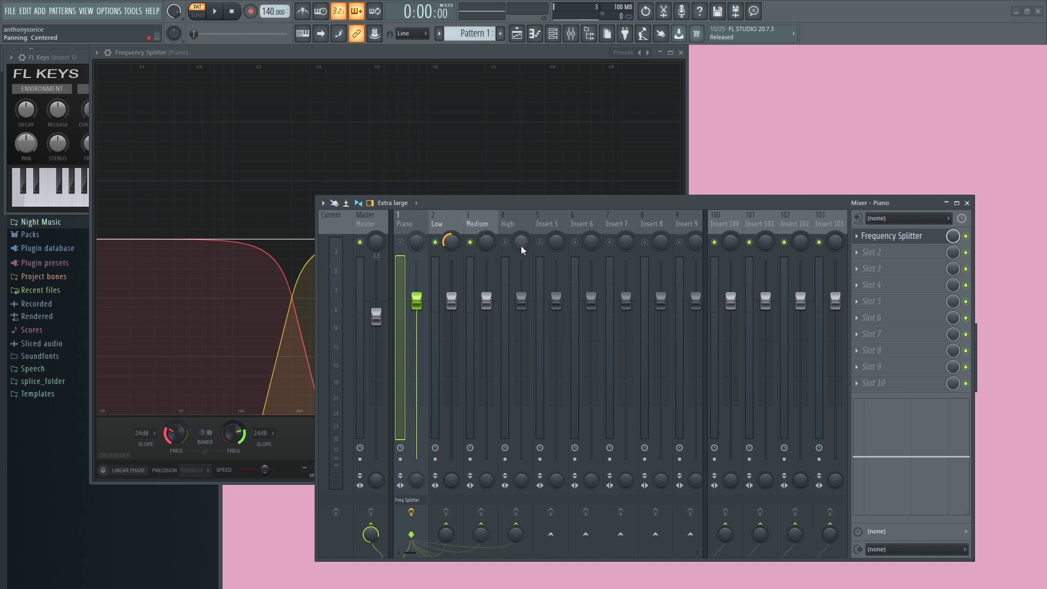
{"action": "left_click", "coordinate": [505, 242]}
{"action": "left_click_drag", "start_coordinate": [515, 248], "coordinate": [515, 245]}
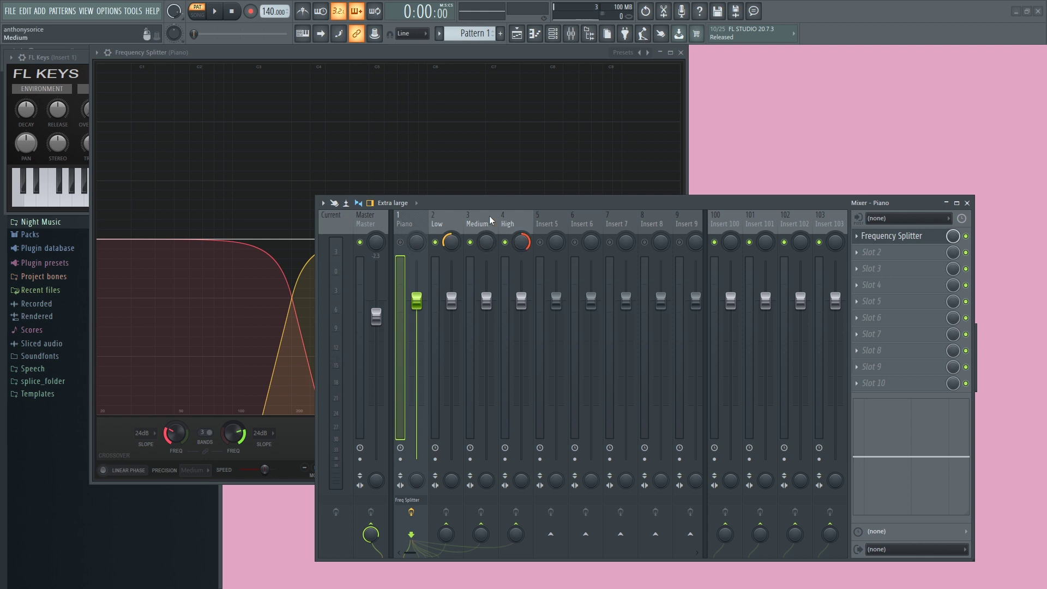
{"action": "key", "text": "space"}
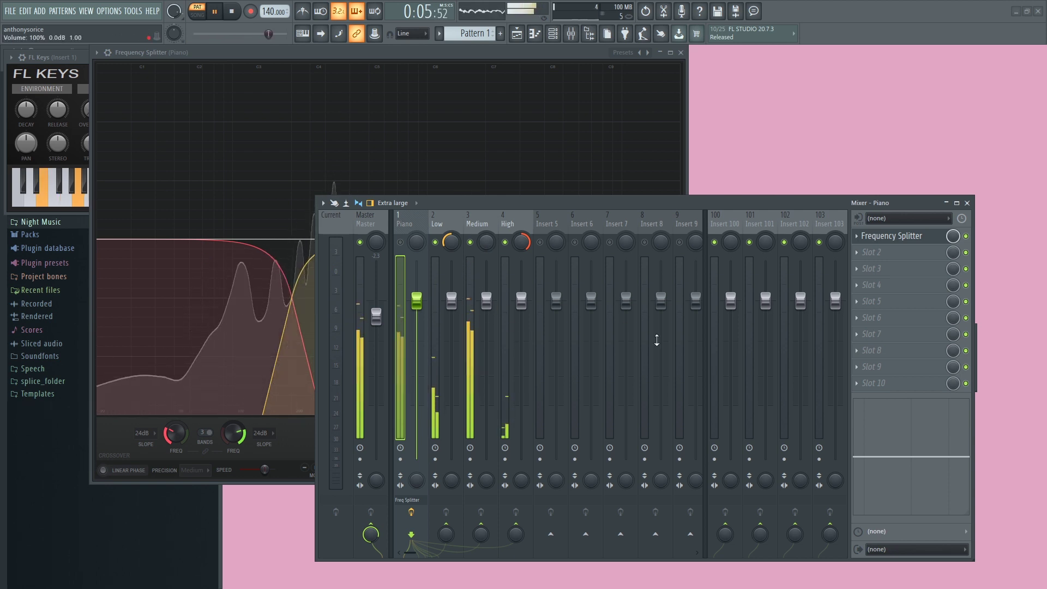
{"action": "key", "text": "space"}
Add Fruity Reeverb 2 to the High insert with room size 50
{"action": "key", "text": "Right"}
{"action": "key", "text": "Right"}
{"action": "key", "text": "Right"}
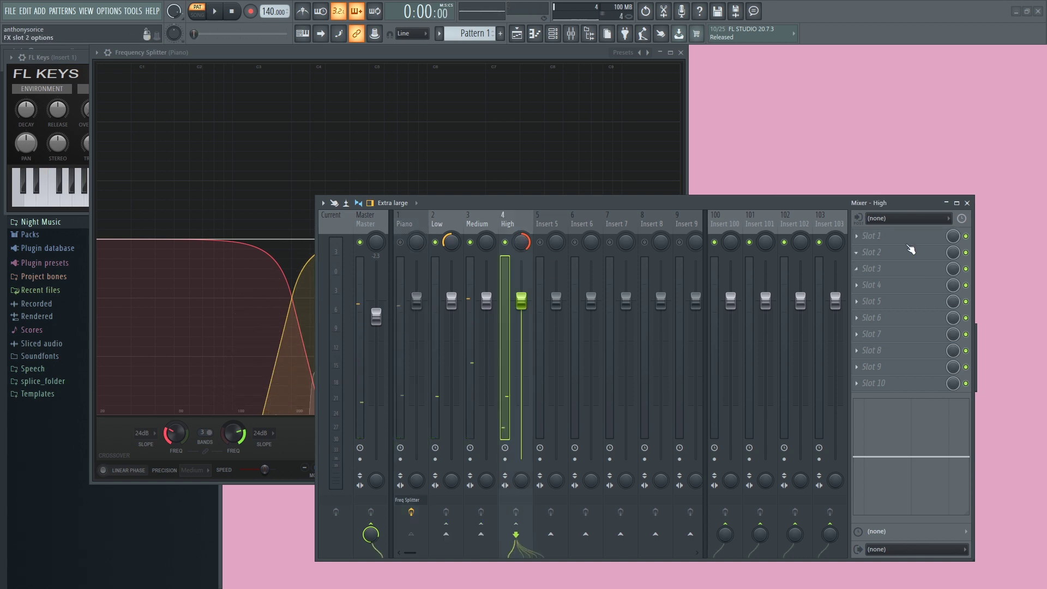
{"action": "left_click", "coordinate": [900, 238]}
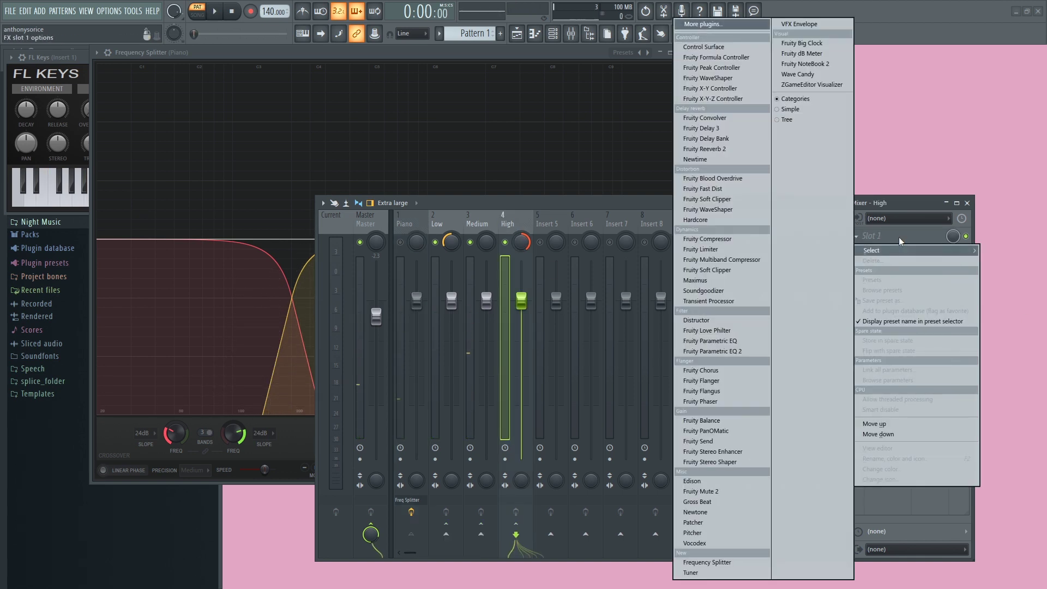
{"action": "left_click", "coordinate": [703, 149]}
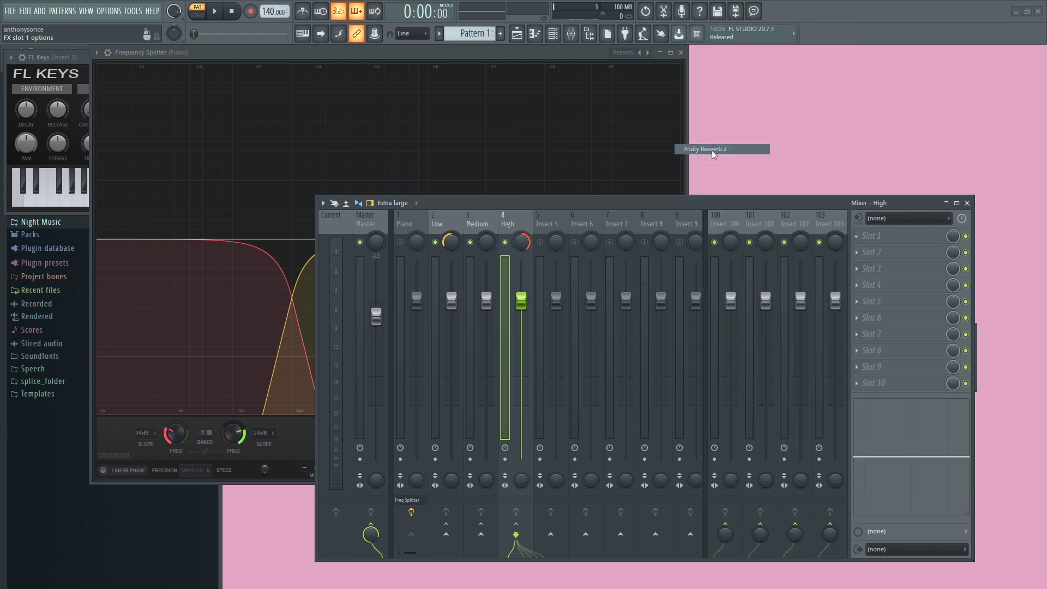
{"action": "left_click_drag", "start_coordinate": [213, 87], "coordinate": [427, 239]}
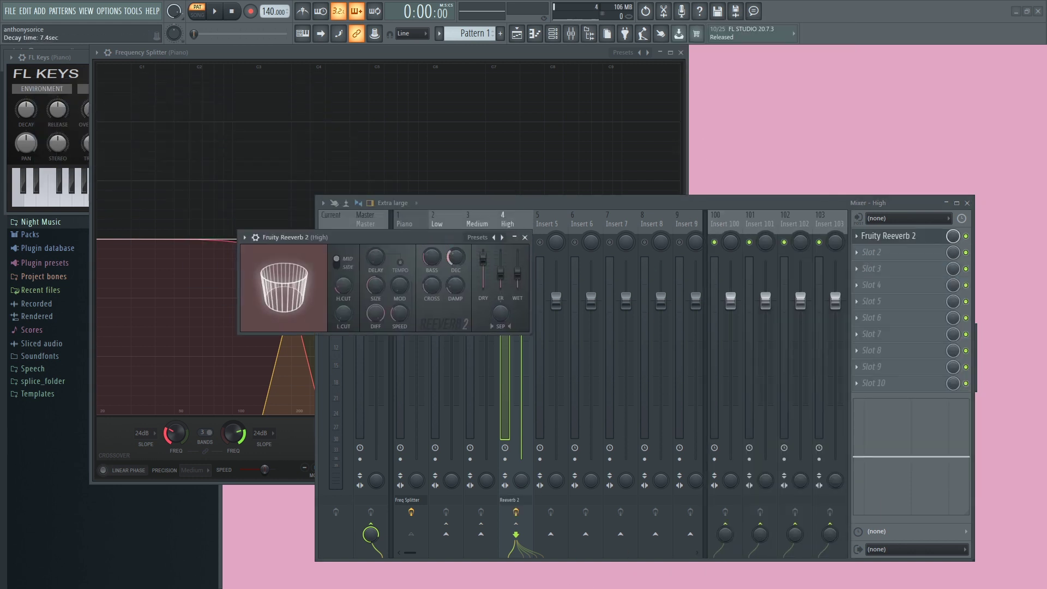
{"action": "left_click_drag", "start_coordinate": [375, 285], "coordinate": [376, 284]}
{"action": "left_click", "coordinate": [525, 237]}
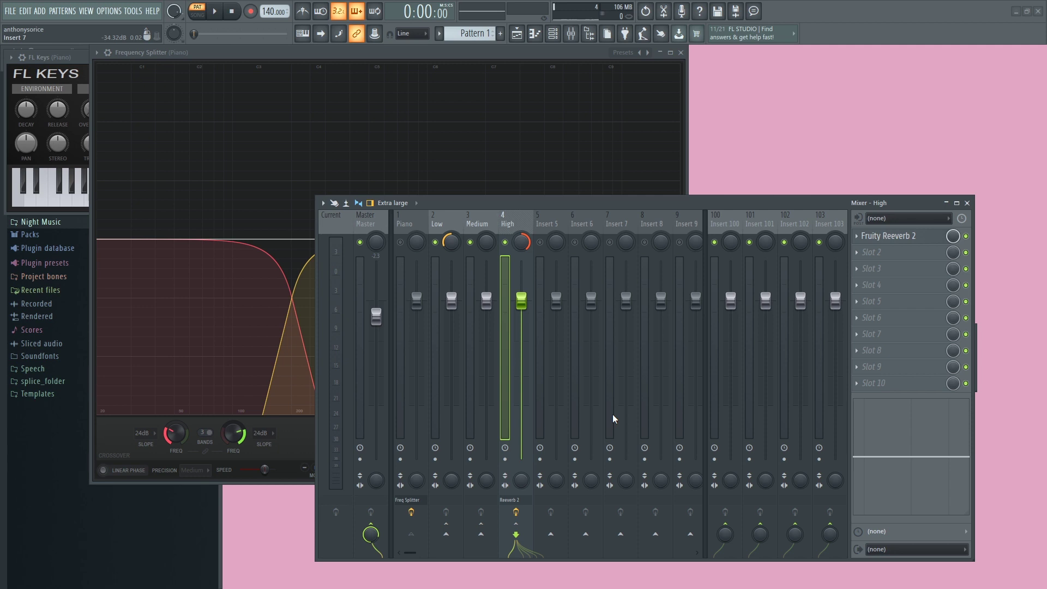
Play back and raise the High band's volume to about 3.4 dB
{"action": "key", "text": "space"}
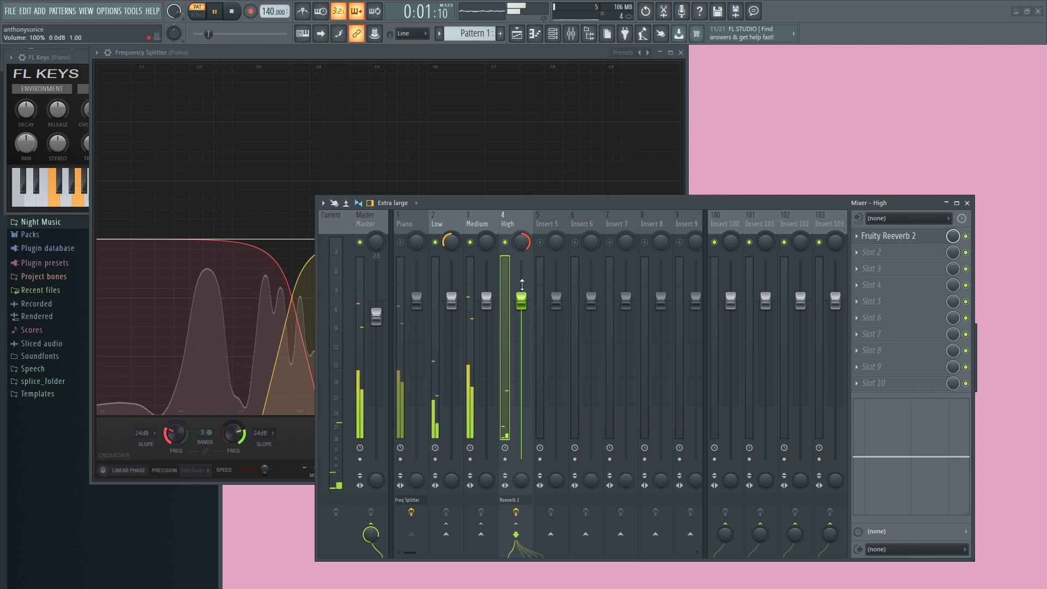
{"action": "left_click_drag", "start_coordinate": [521, 300], "coordinate": [521, 289]}
{"action": "left_click", "coordinate": [246, 64]}
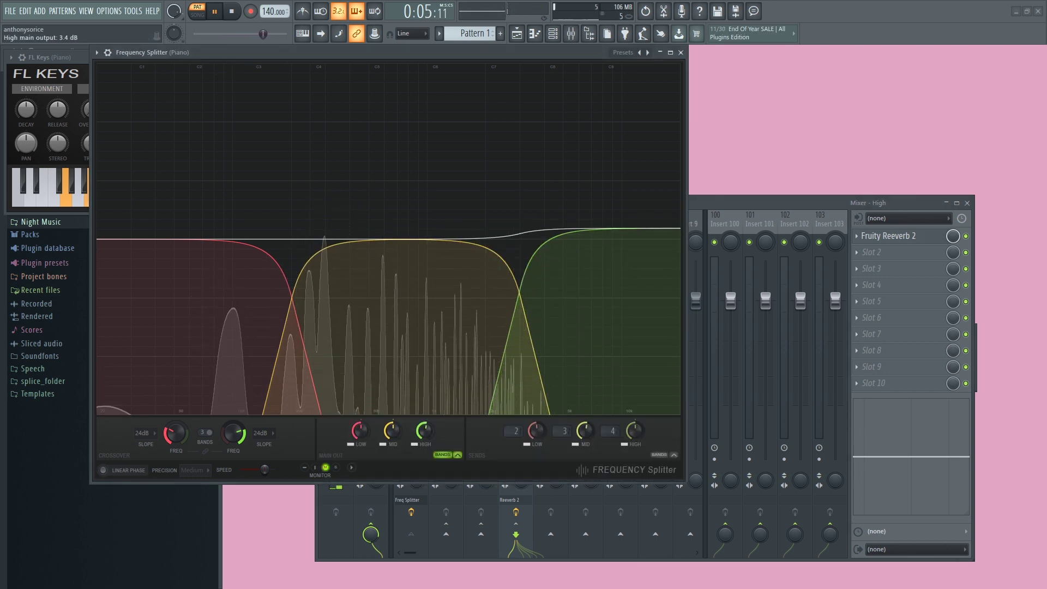
Lower the Frequency Splitter's Mid/High crossover to about 1385 Hz
{"action": "left_click_drag", "start_coordinate": [234, 433], "coordinate": [234, 450]}
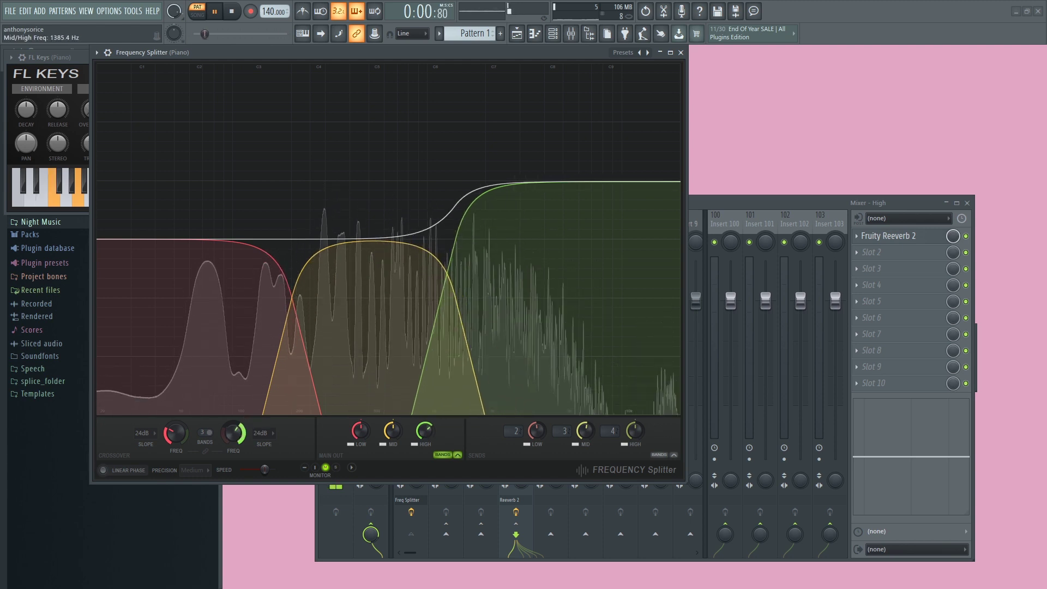
{"action": "left_click", "coordinate": [816, 206]}
{"action": "left_click", "coordinate": [294, 52]}
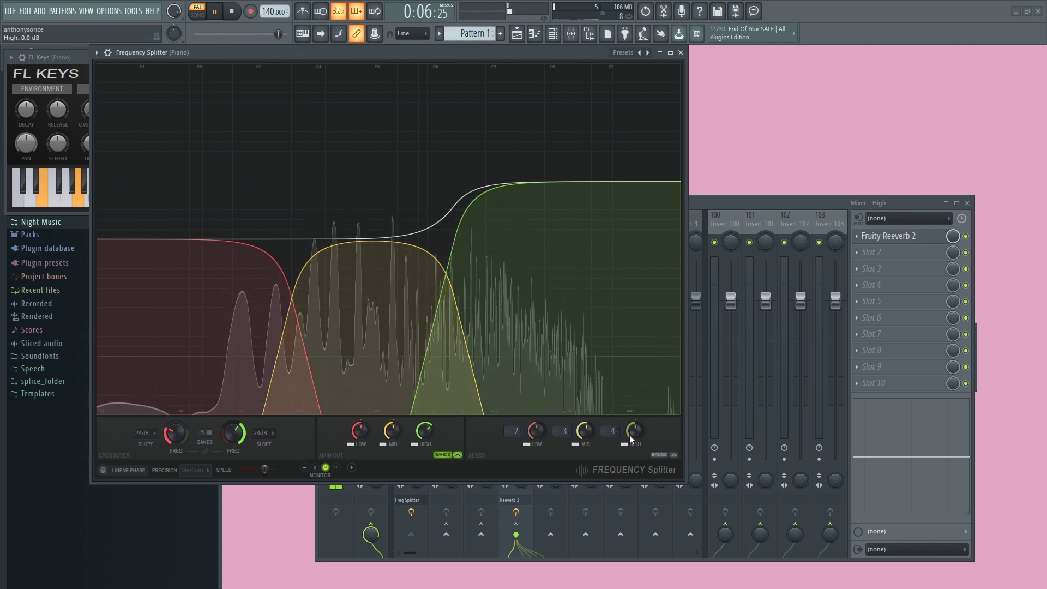
{"action": "key", "text": "space"}
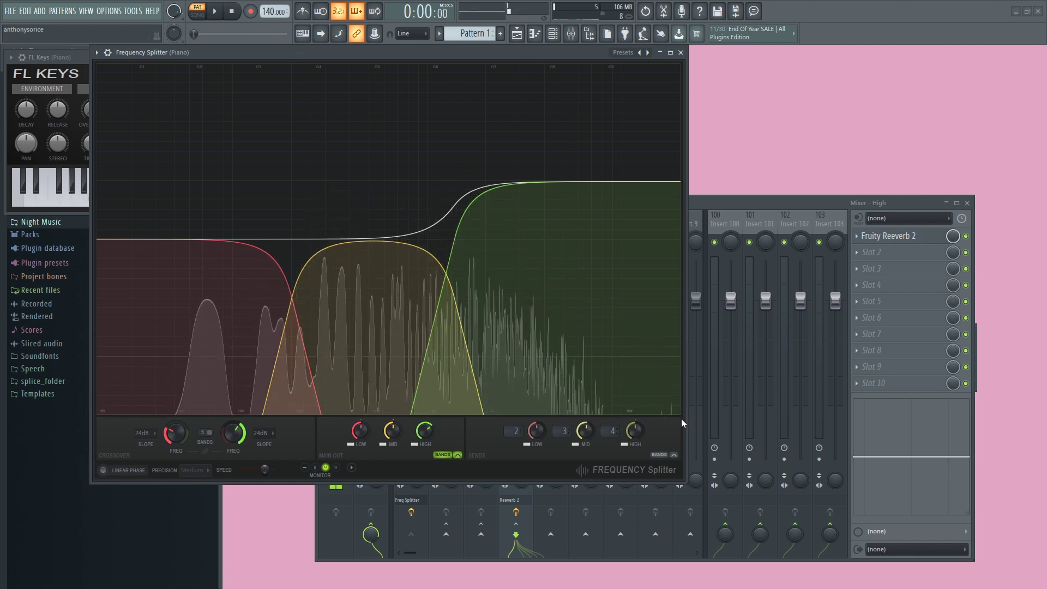
{"action": "left_click", "coordinate": [783, 203]}
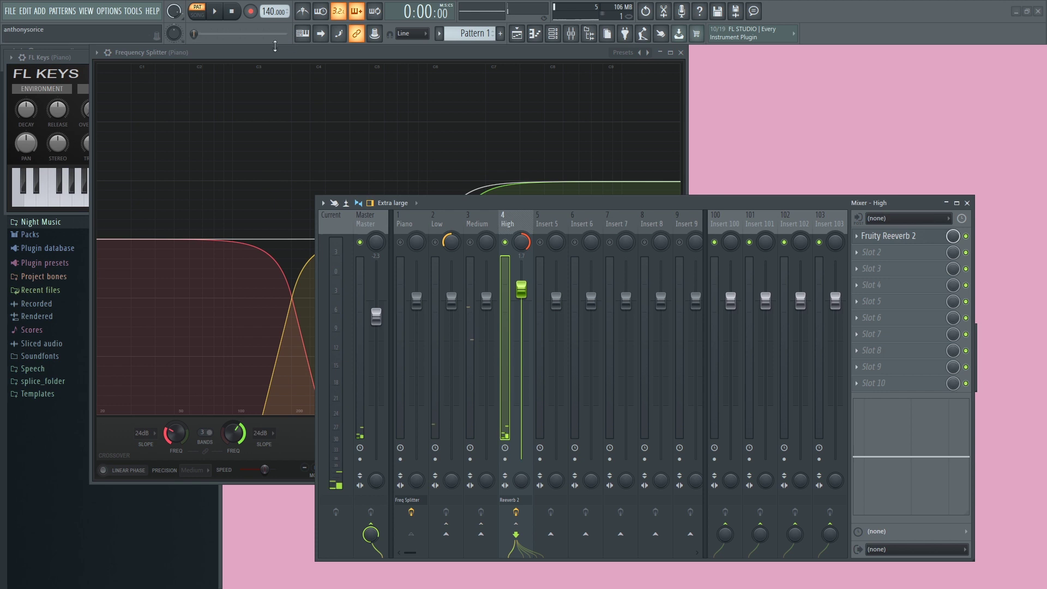
{"action": "left_click", "coordinate": [614, 389]}
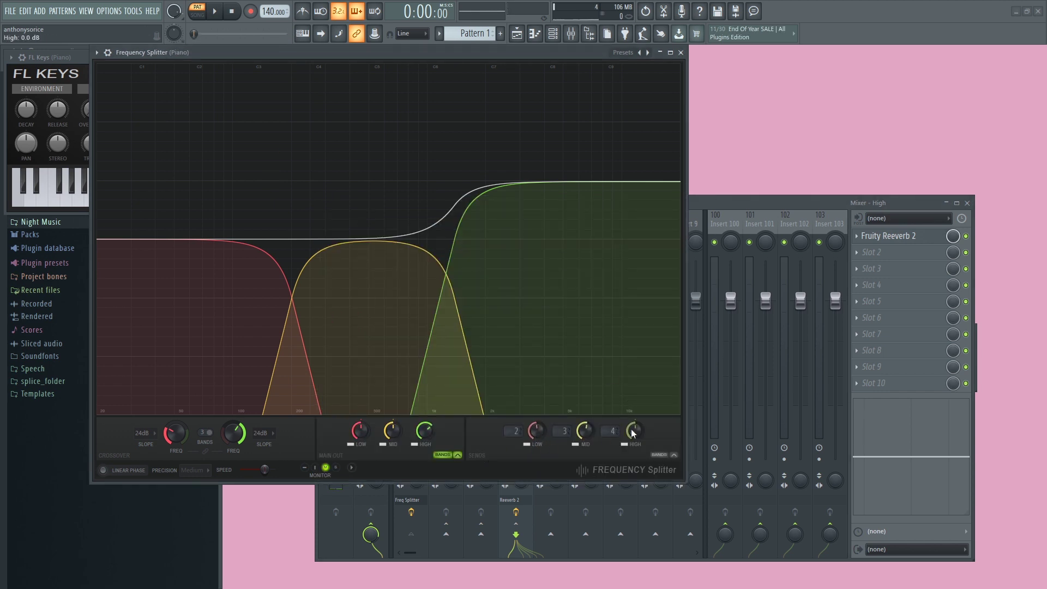
Boost the High send to 14.3 dB, audition it, and enable linear phase
{"action": "left_click_drag", "start_coordinate": [633, 432], "coordinate": [633, 413]}
{"action": "key", "text": "space"}
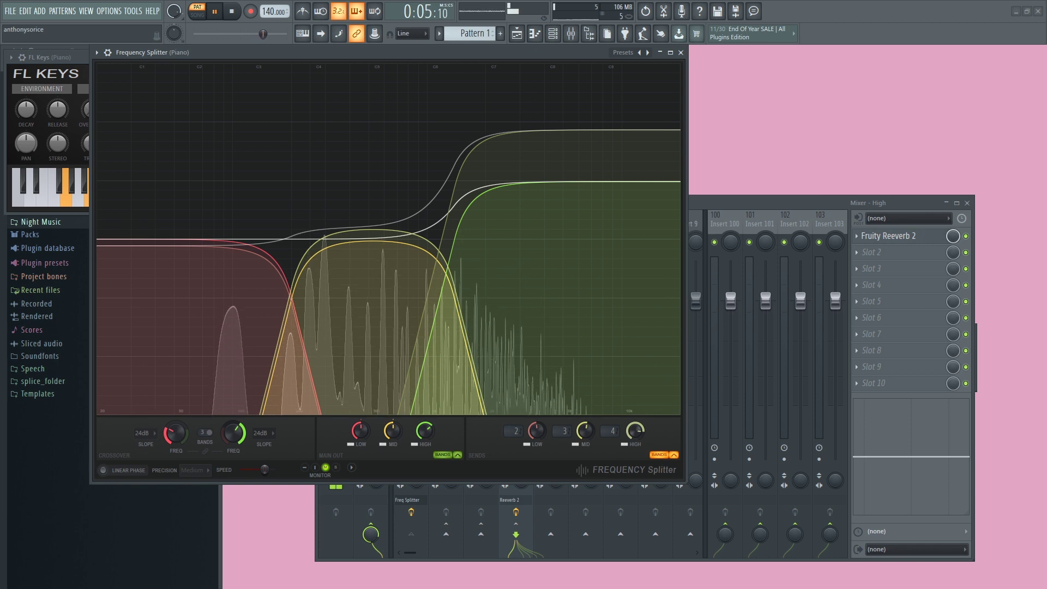
{"action": "key", "text": "space"}
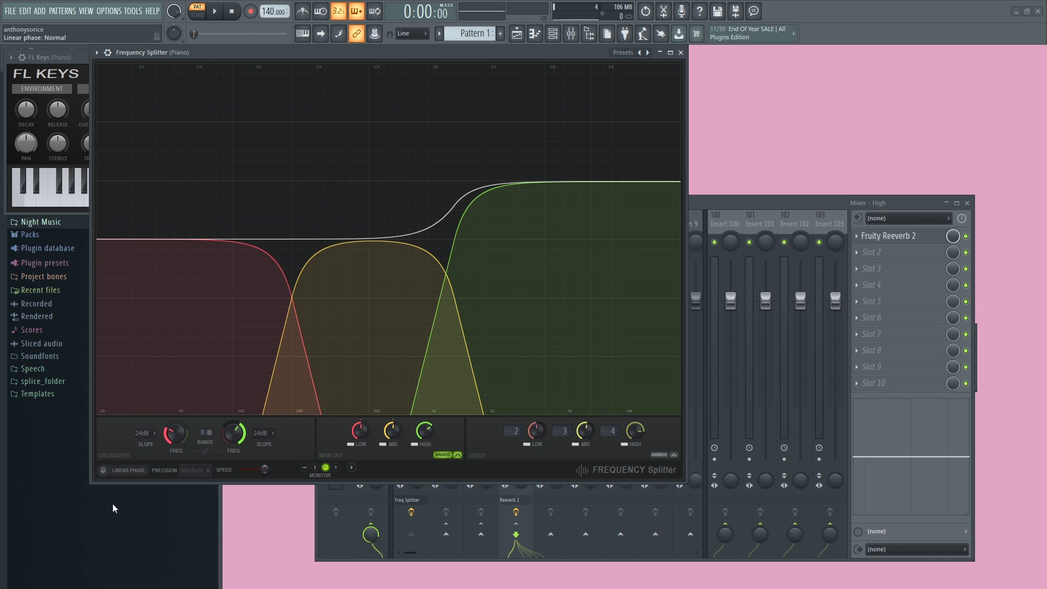
{"action": "left_click", "coordinate": [103, 470]}
{"action": "left_click", "coordinate": [196, 470]}
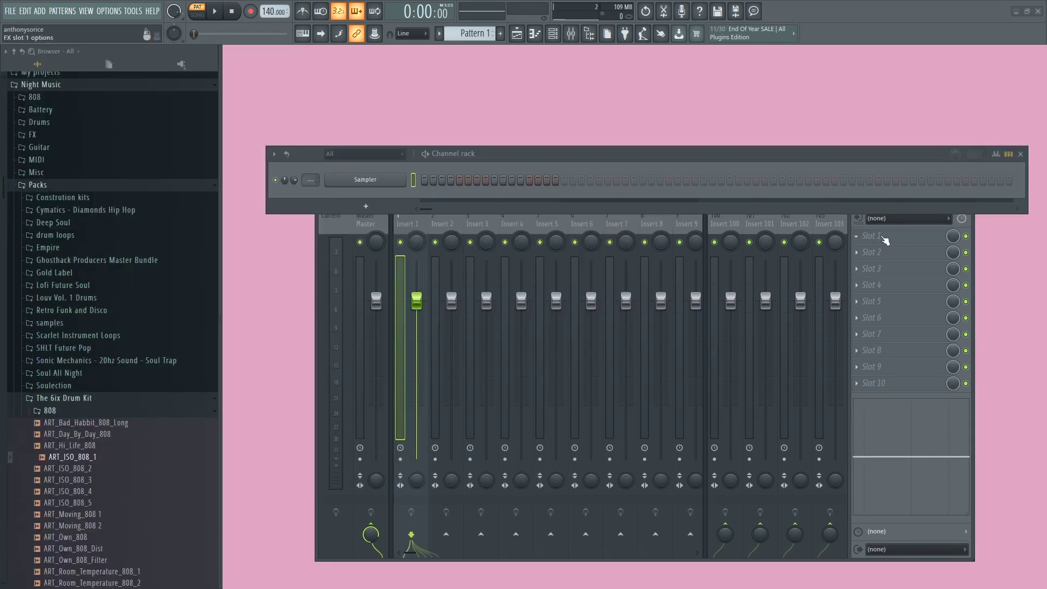
Load the Tuner onto Insert 1's first slot and enlarge its window
{"action": "left_click", "coordinate": [878, 237]}
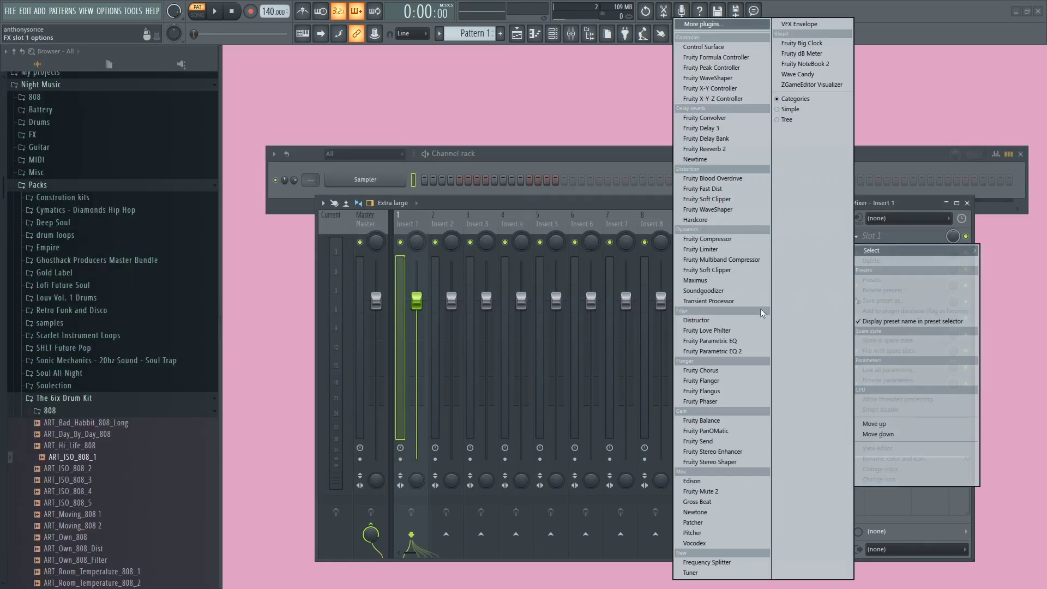
{"action": "left_click", "coordinate": [691, 573]}
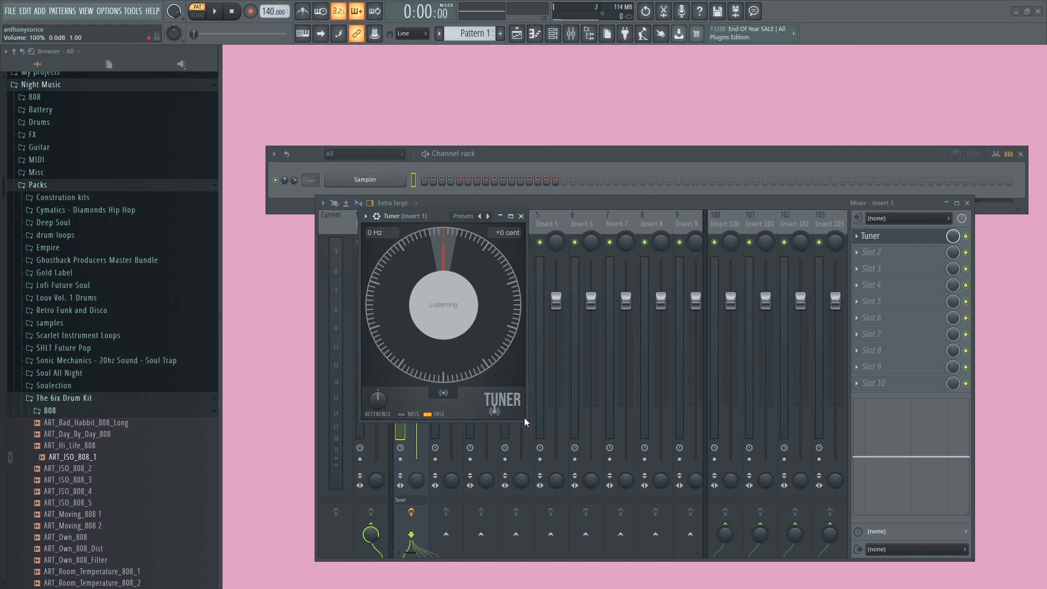
{"action": "left_click_drag", "start_coordinate": [526, 421], "coordinate": [645, 487]}
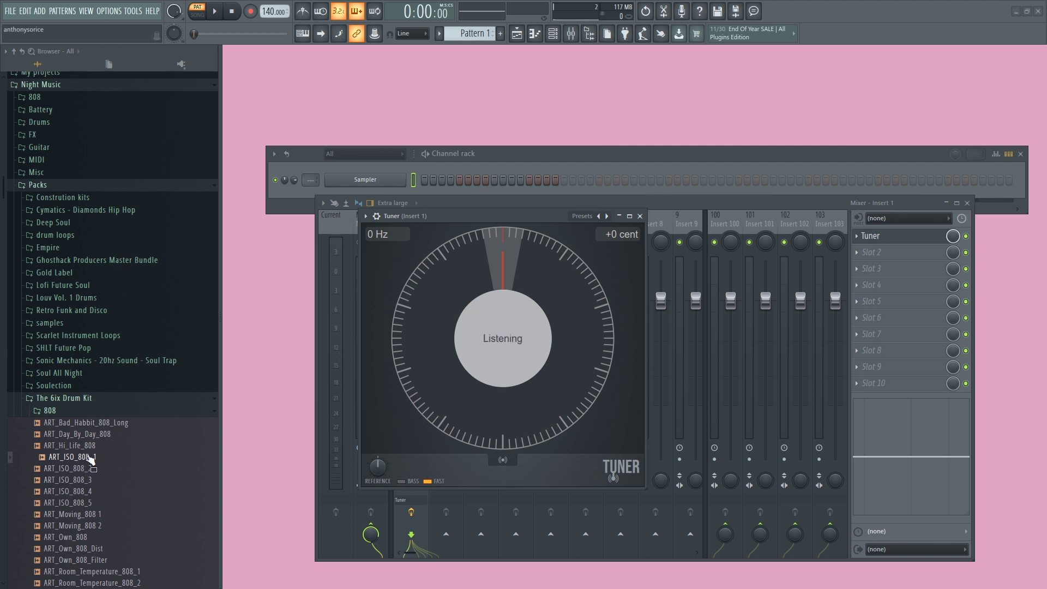
Load the ART_ISO_808_1 sample into the Sampler channel and reopen the Tuner
{"action": "left_click_drag", "start_coordinate": [88, 458], "coordinate": [364, 180]}
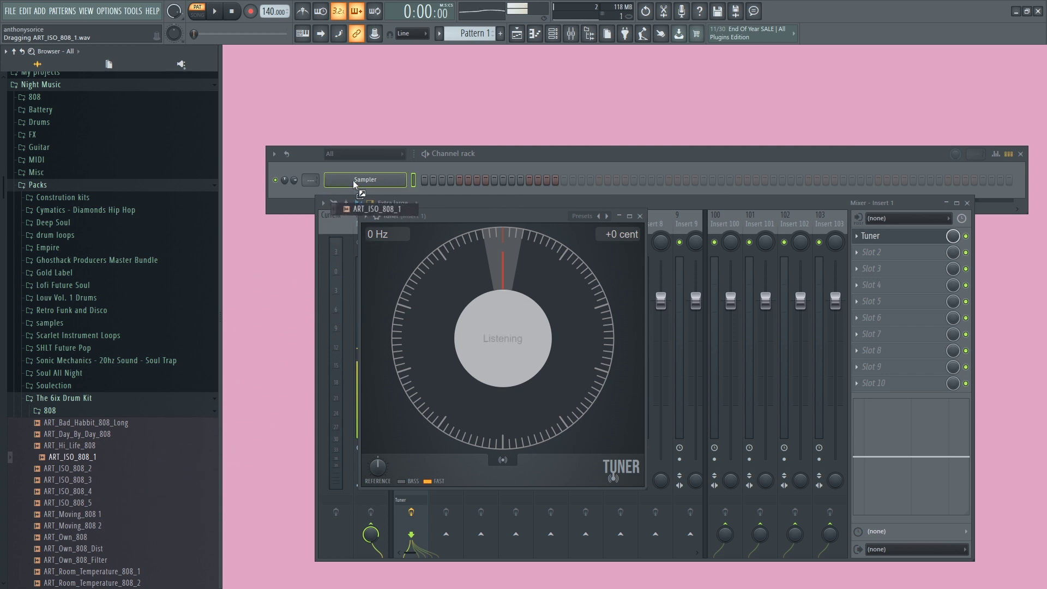
{"action": "left_click", "coordinate": [641, 217]}
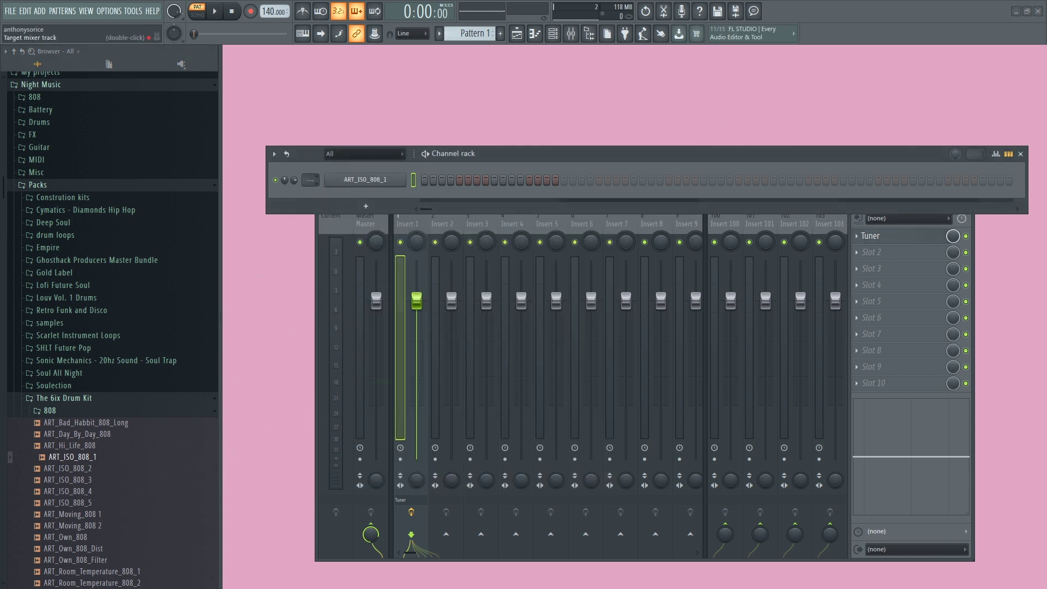
{"action": "scroll", "coordinate": [310, 180], "scroll_direction": "up", "scroll_amount": 1}
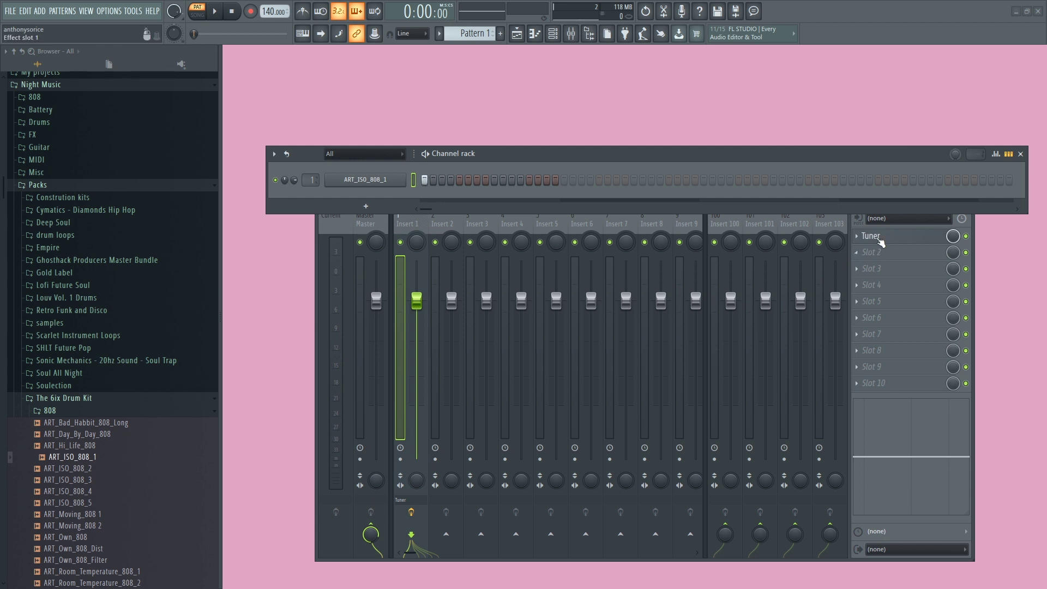
{"action": "left_click", "coordinate": [880, 241]}
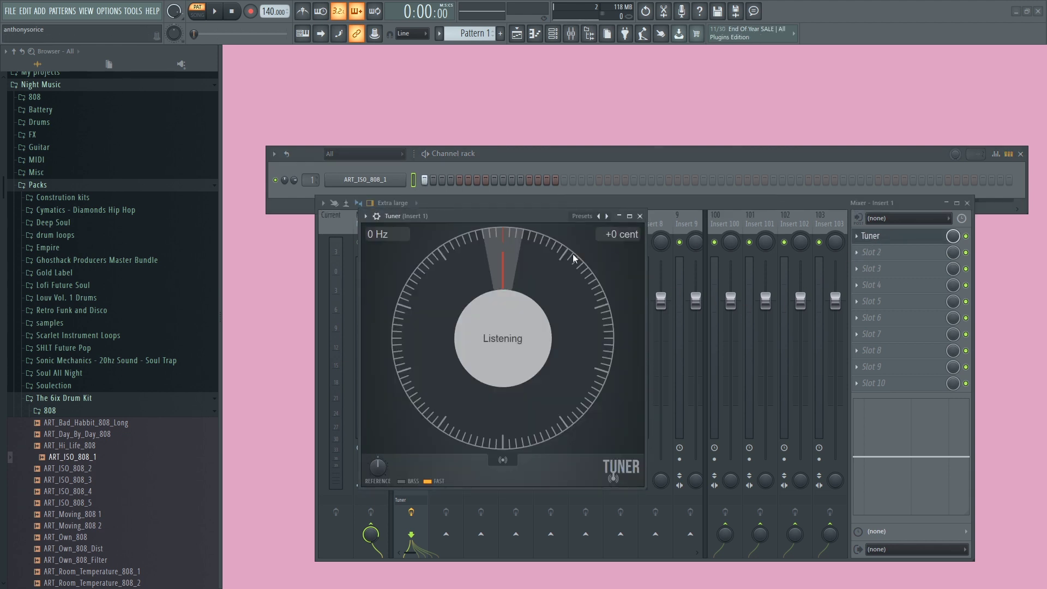
Play the 808 with the Tuner in linear mode, reading G#2 about +18 cent
{"action": "key", "text": "space"}
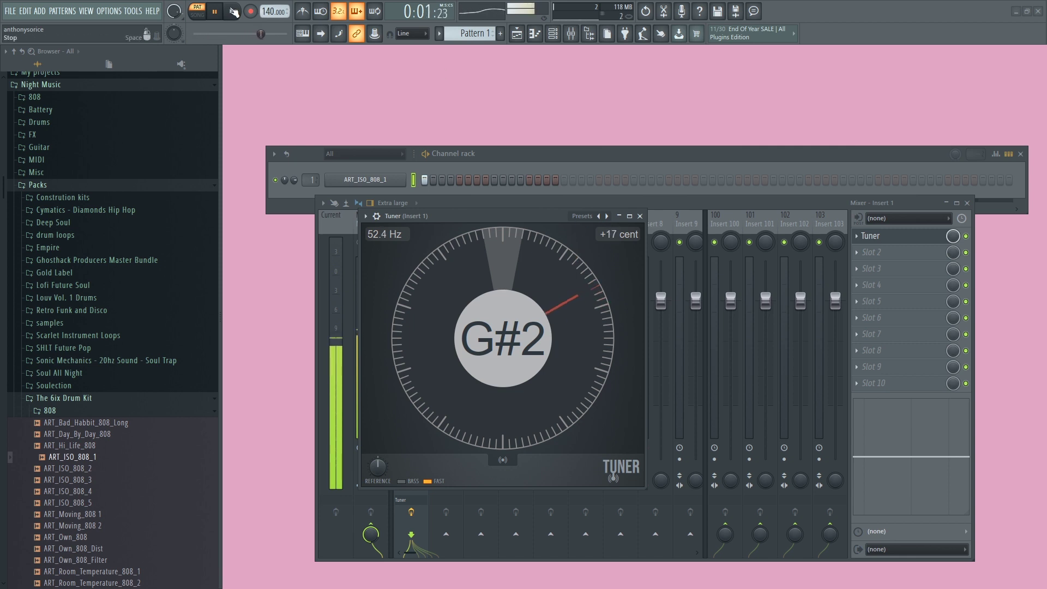
{"action": "left_click", "coordinate": [231, 10]}
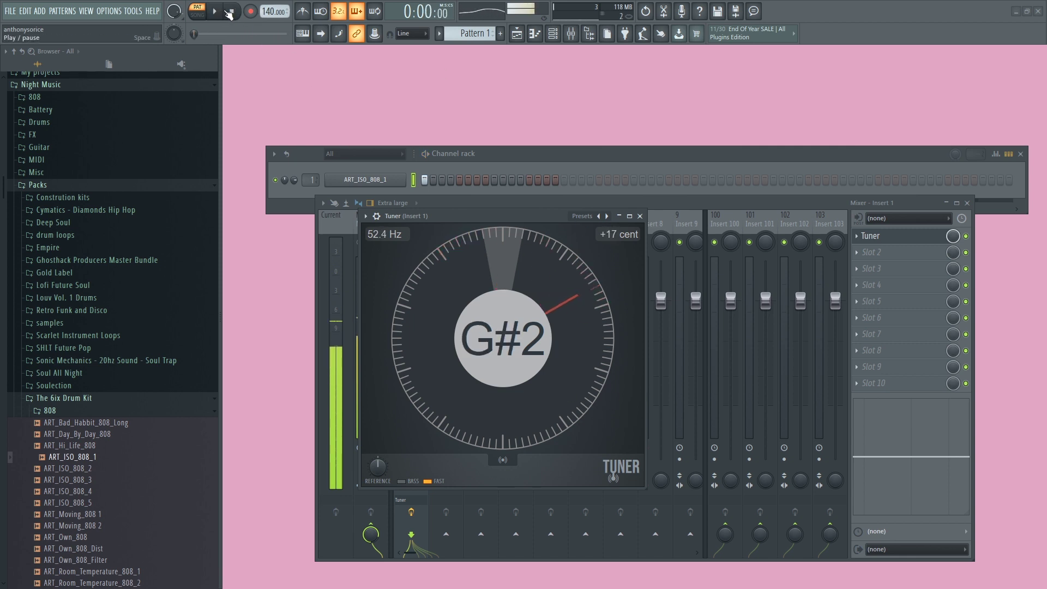
{"action": "left_click_drag", "start_coordinate": [646, 485], "coordinate": [773, 484]}
{"action": "left_click", "coordinate": [568, 457]}
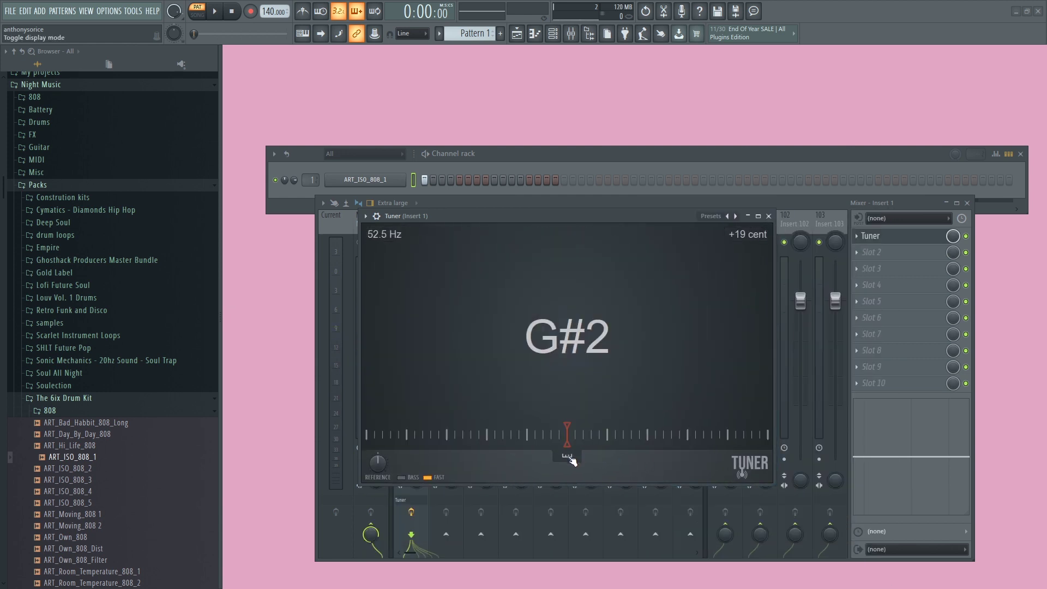
{"action": "key", "text": "space"}
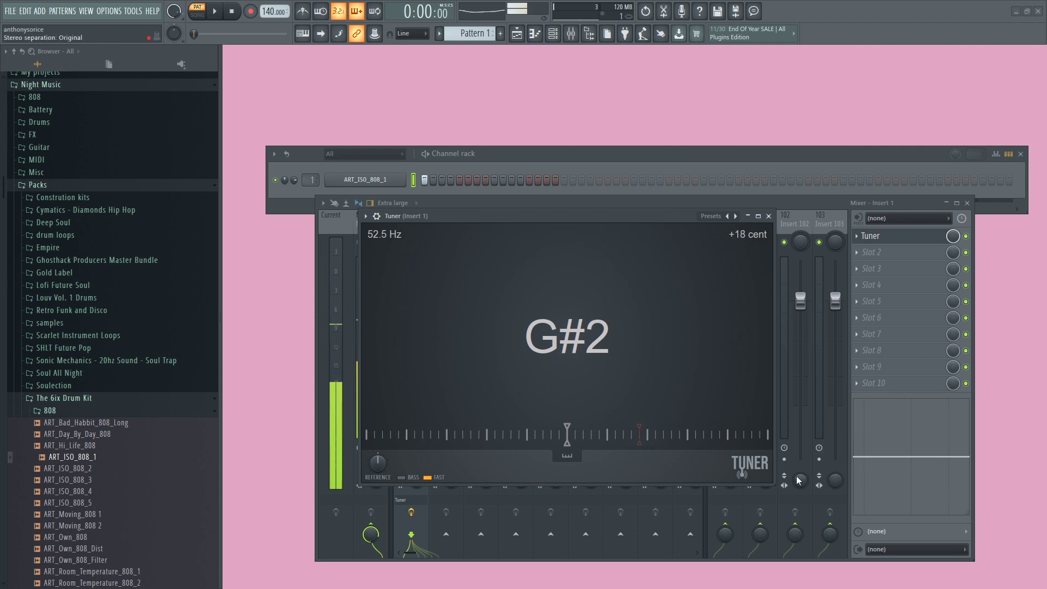
Delete the Tuner from Insert 1
{"action": "right_click", "coordinate": [865, 240]}
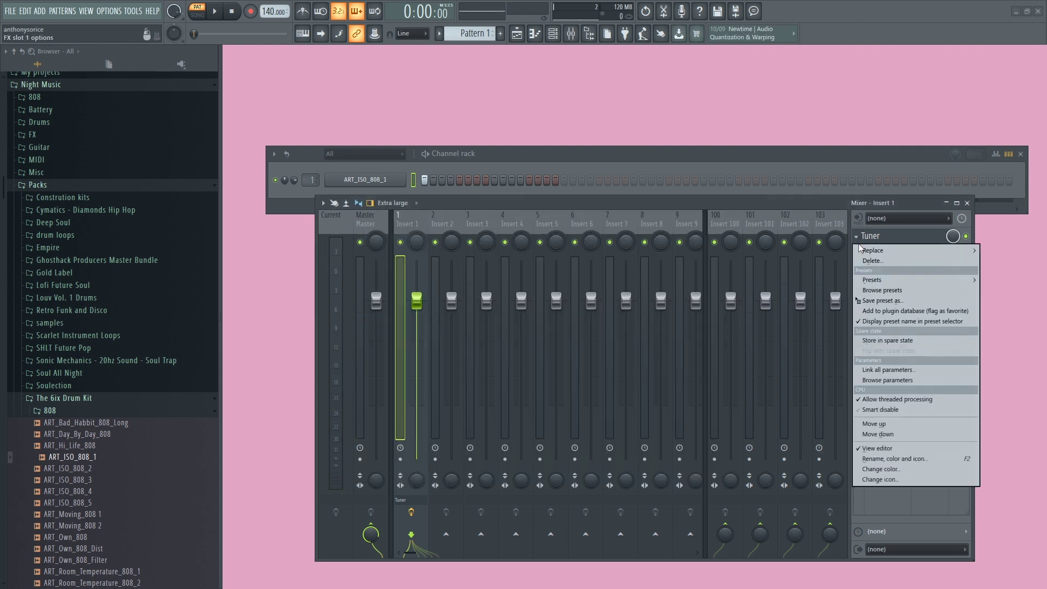
{"action": "left_click", "coordinate": [872, 261]}
{"action": "left_click", "coordinate": [573, 330]}
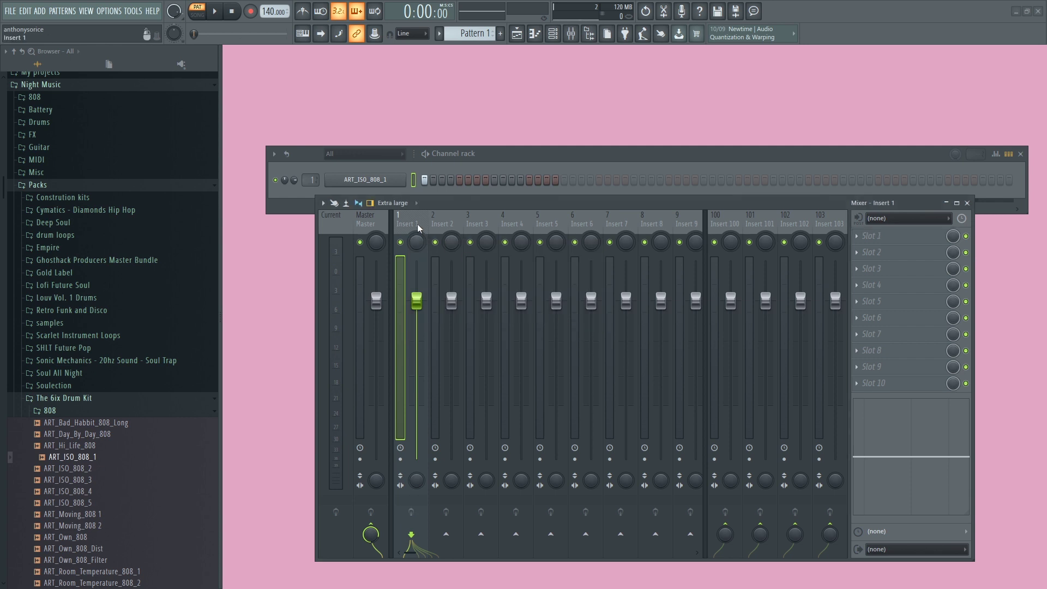
Clear the 808 channel and add a new FLEX instrument to the Channel rack
{"action": "right_click", "coordinate": [405, 177]}
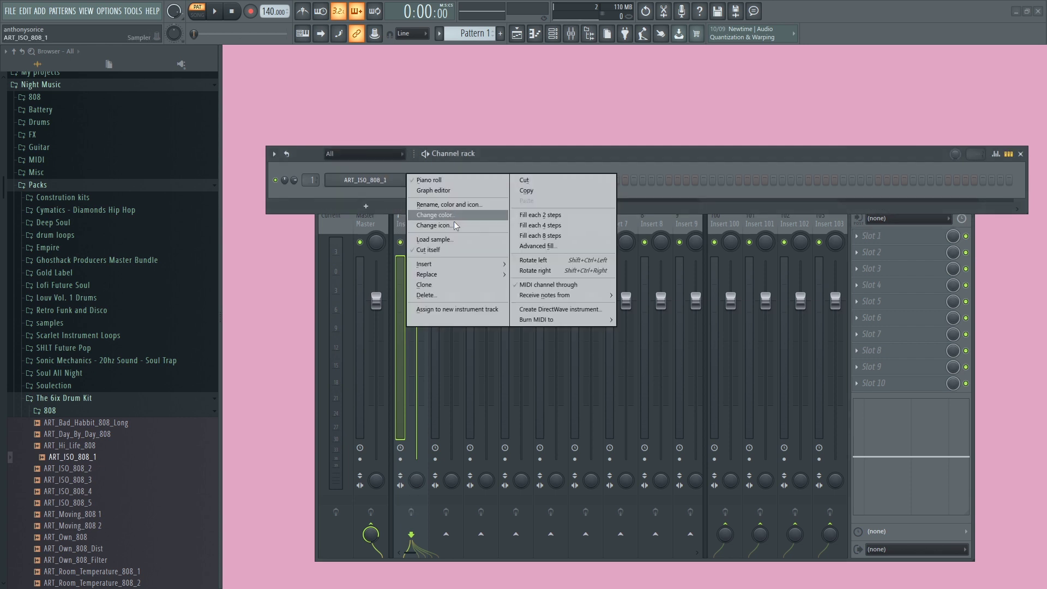
{"action": "left_click", "coordinate": [451, 295]}
{"action": "left_click", "coordinate": [571, 331]}
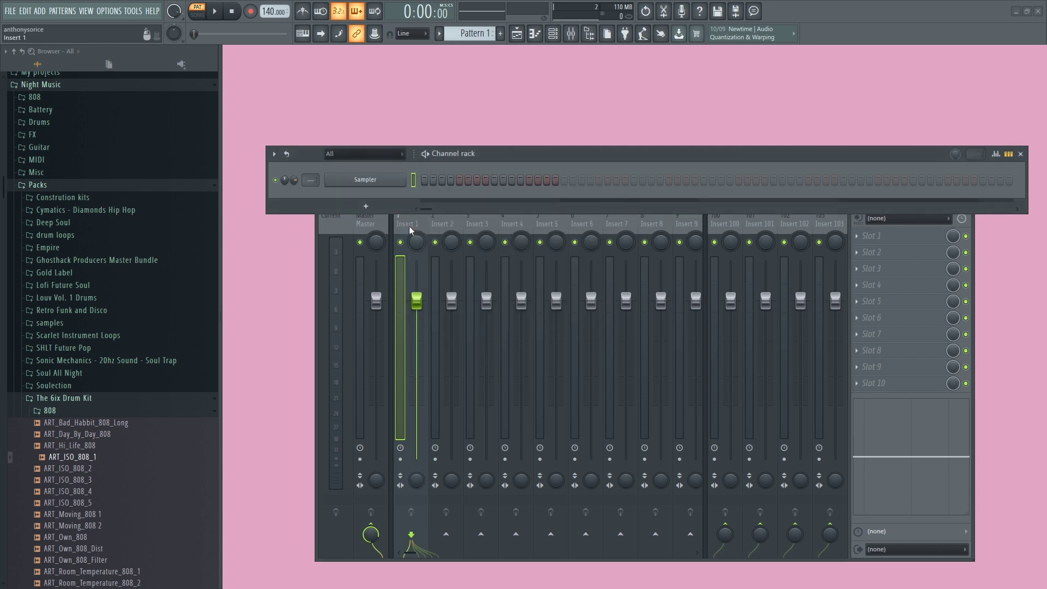
{"action": "left_click", "coordinate": [366, 206]}
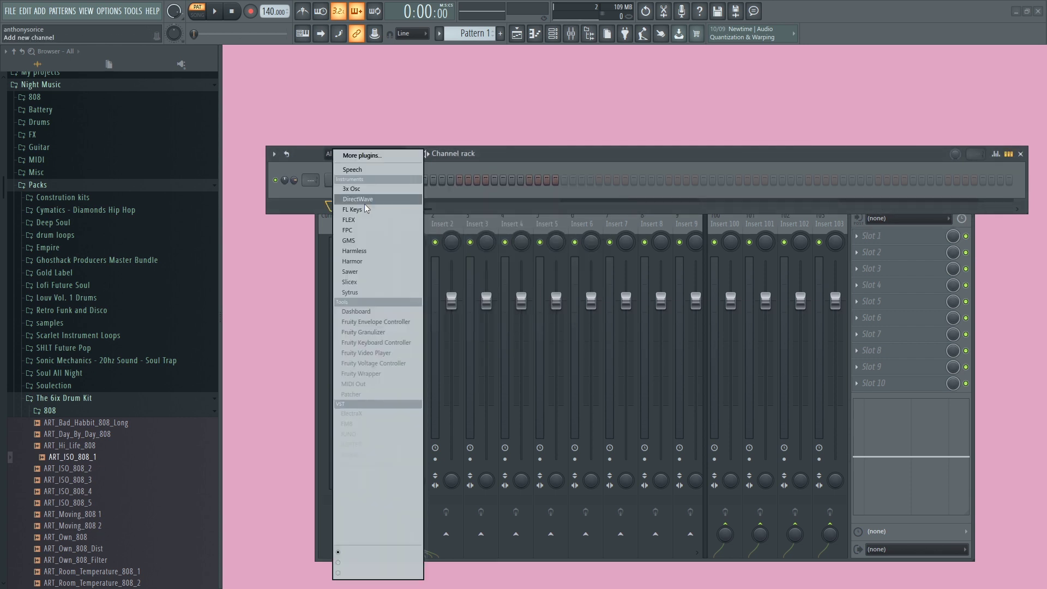
{"action": "left_click", "coordinate": [382, 224]}
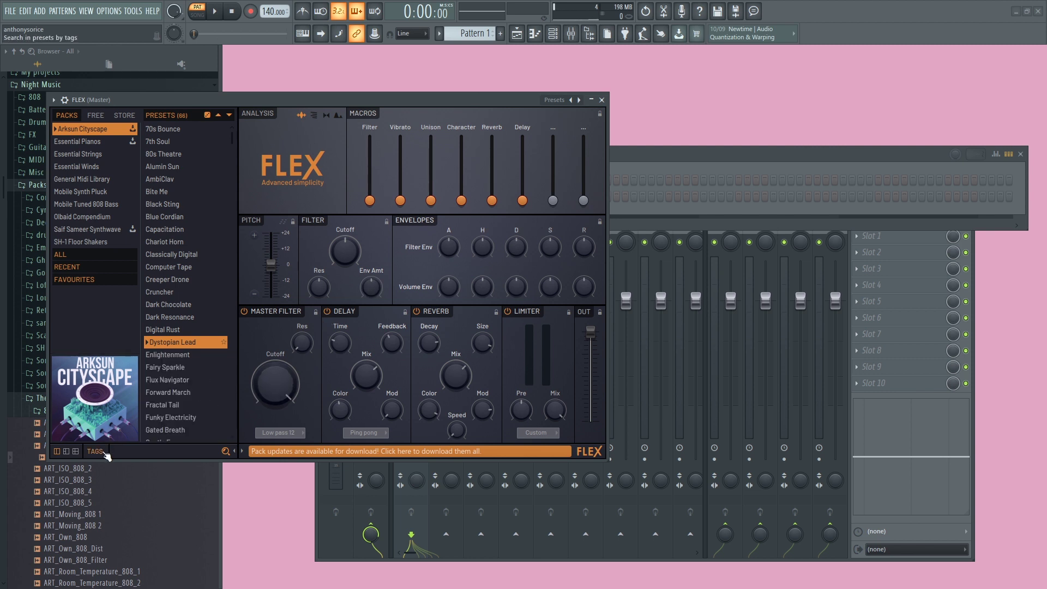
Filter FLEX presets to Arpeggio, load Enlightenment, and turn on its arpeggiator
{"action": "left_click", "coordinate": [102, 453]}
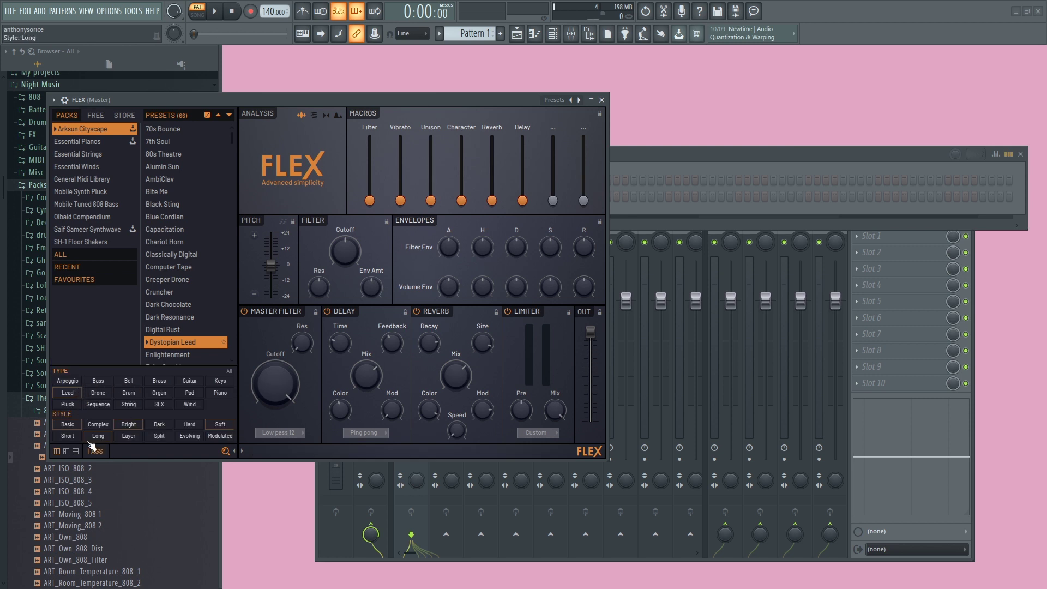
{"action": "left_click", "coordinate": [57, 451]}
{"action": "left_click", "coordinate": [93, 453]}
{"action": "left_click", "coordinate": [67, 381]}
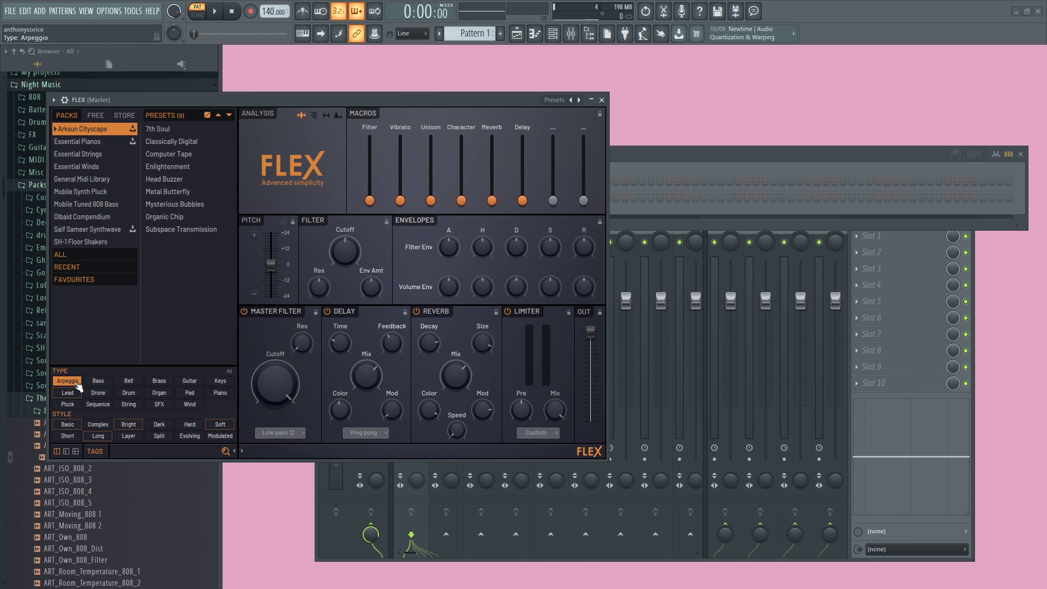
{"action": "left_click", "coordinate": [169, 168]}
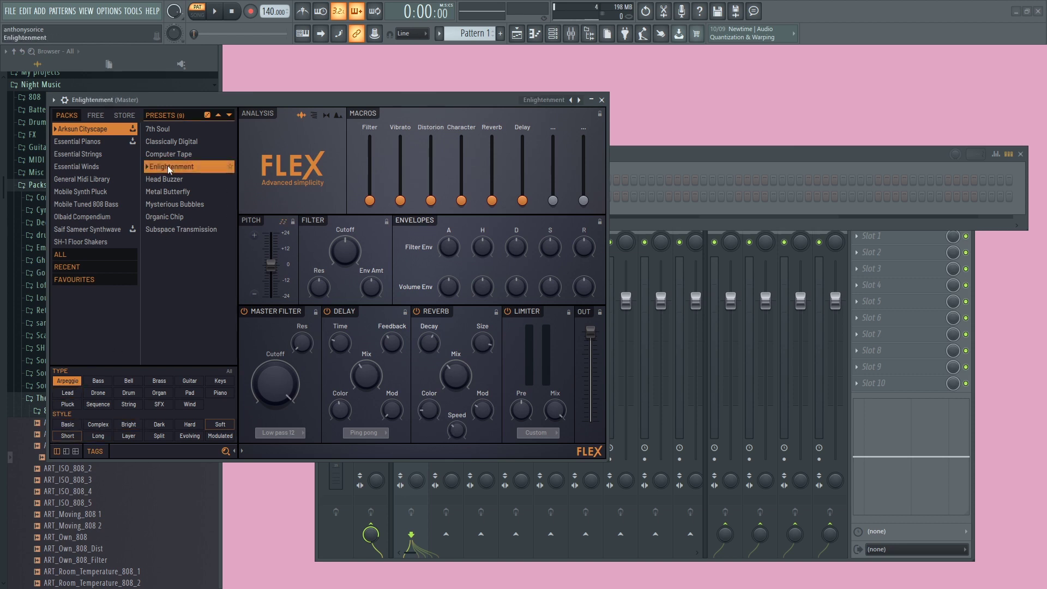
{"action": "left_click", "coordinate": [284, 222]}
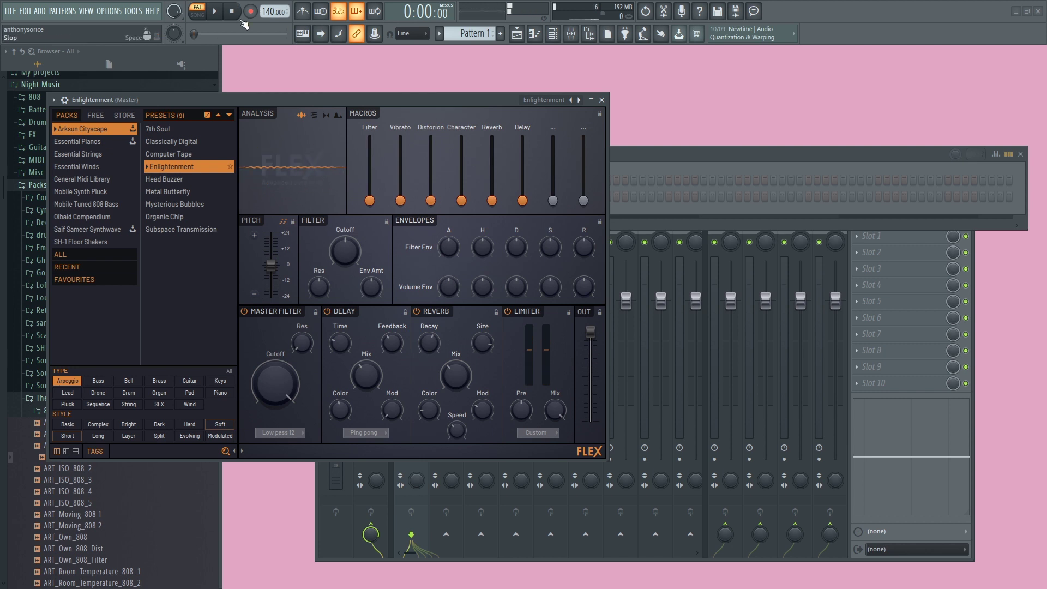
Add a reFX Nexus instrument channel to the Channel rack
{"action": "left_click", "coordinate": [704, 155]}
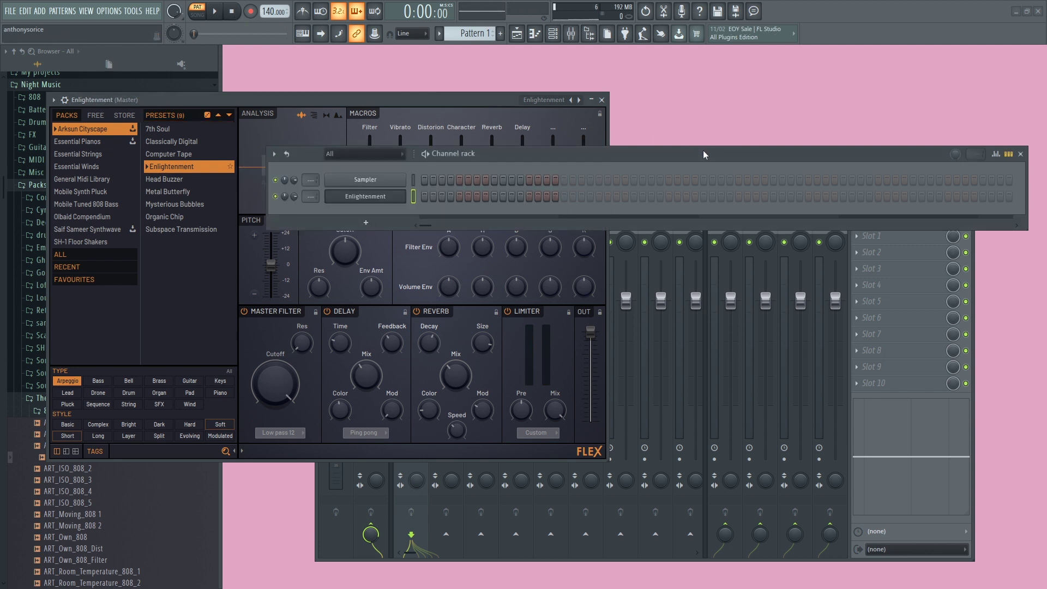
{"action": "left_click", "coordinate": [366, 223]}
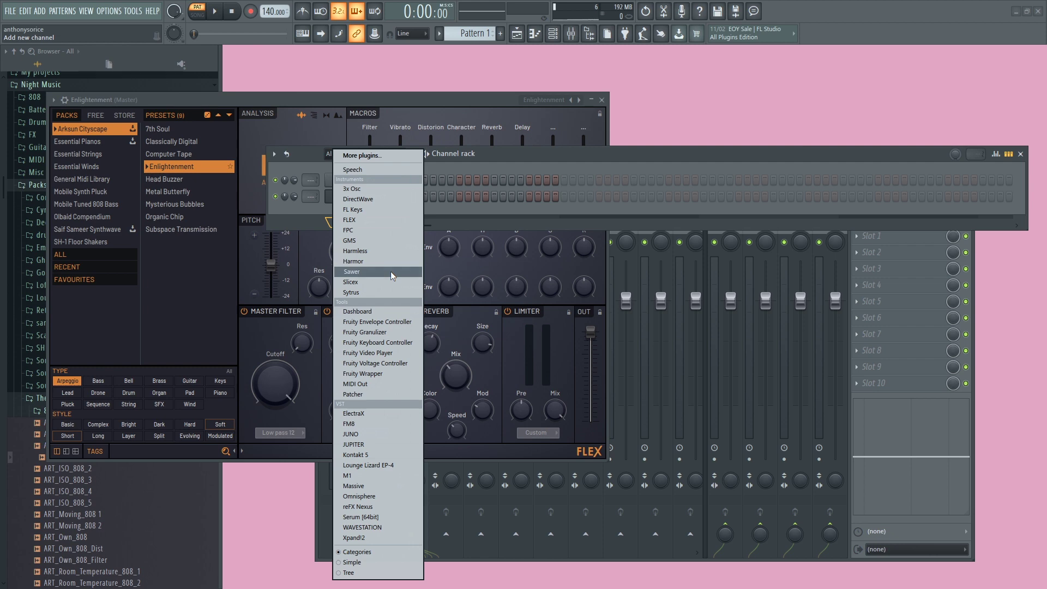
{"action": "left_click", "coordinate": [359, 507]}
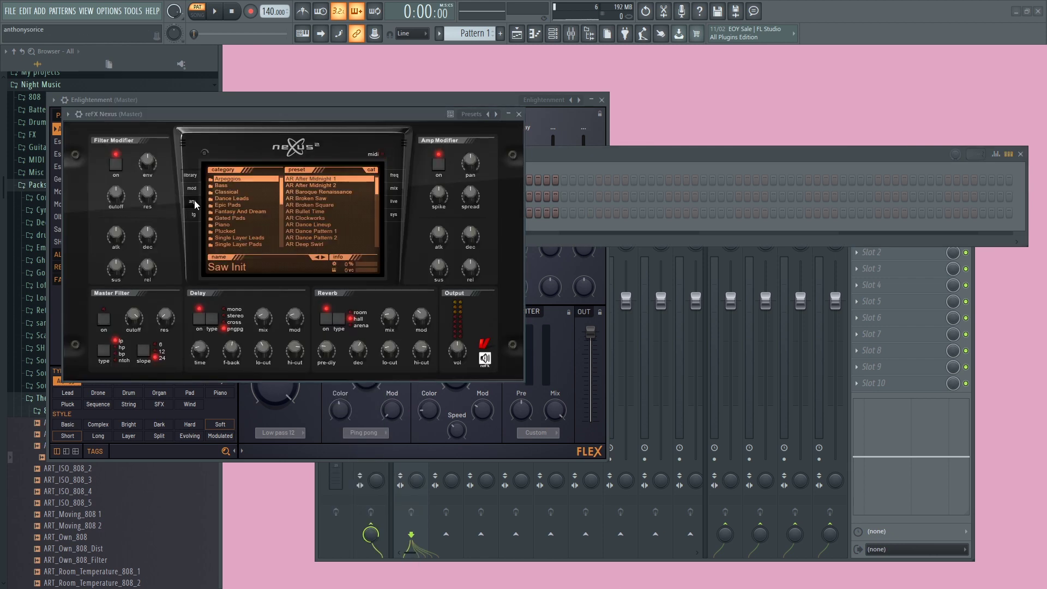
Try the Nexus arpeggiator pattern, speed and mode settings, then close Nexus
{"action": "left_click", "coordinate": [194, 203]}
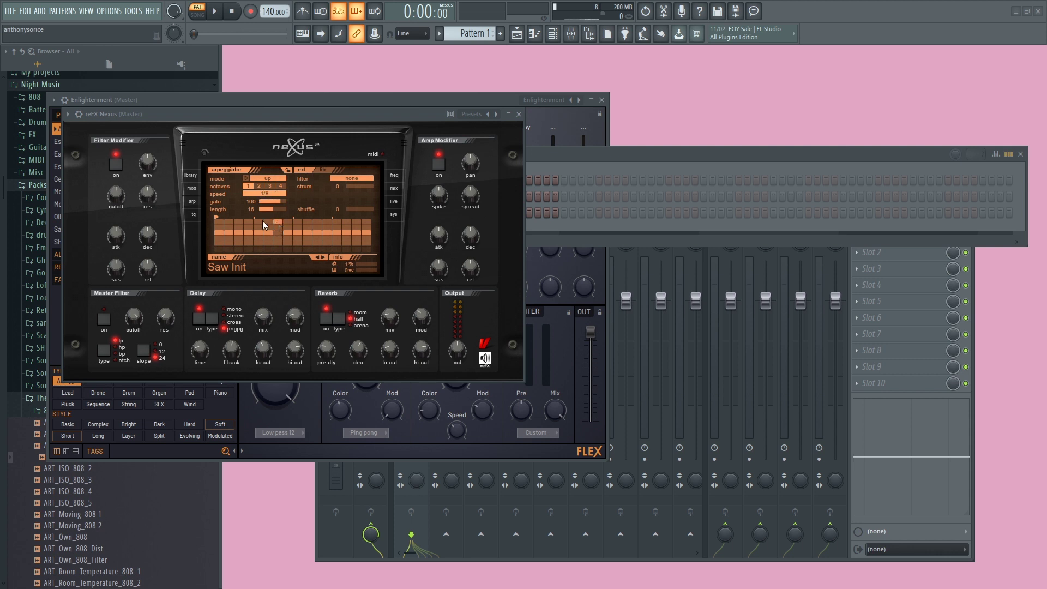
{"action": "left_click", "coordinate": [238, 243]}
{"action": "left_click", "coordinate": [224, 226]}
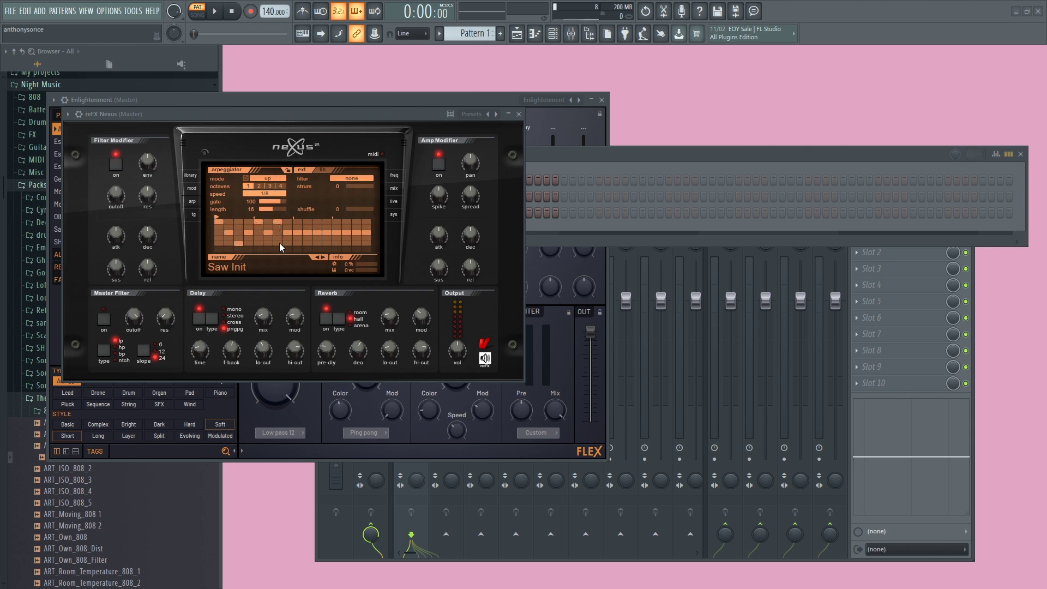
{"action": "left_click", "coordinate": [264, 194]}
{"action": "left_click", "coordinate": [263, 180]}
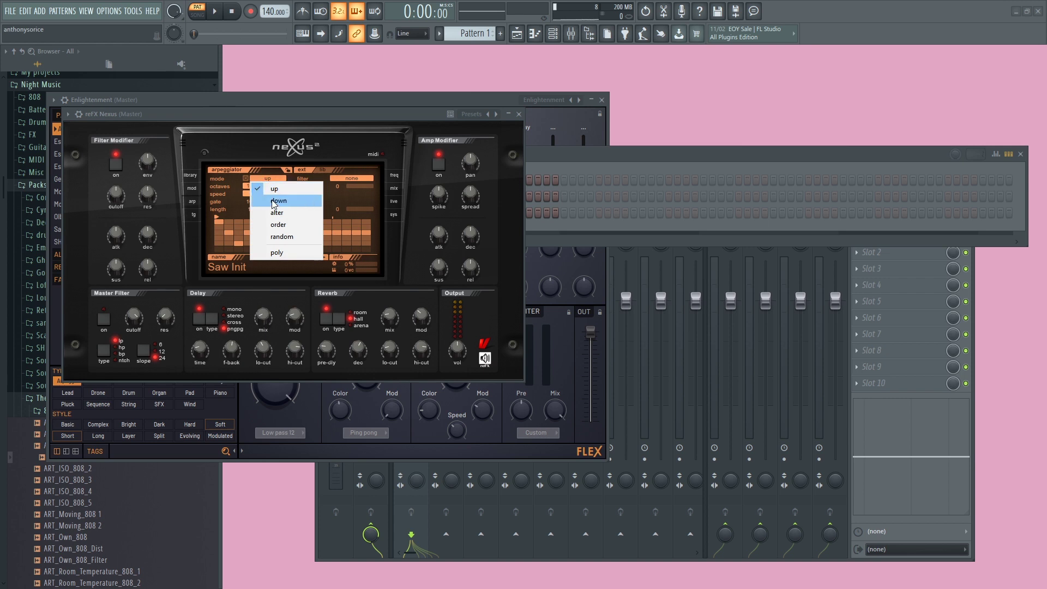
{"action": "left_click", "coordinate": [519, 114]}
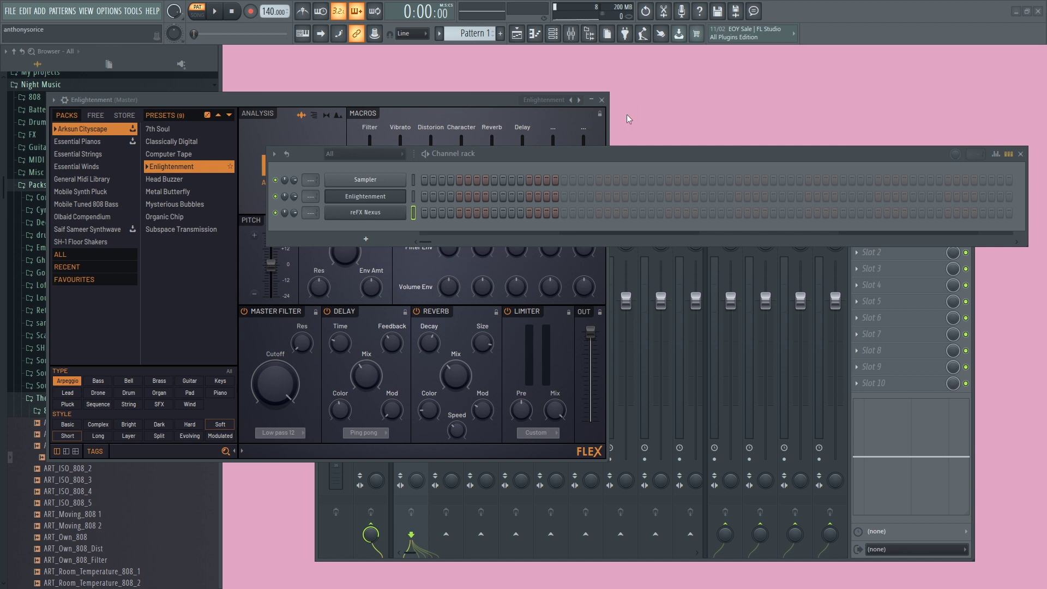
Reposition the Channel rack over the mixer and close the FLEX Enlightenment window
{"action": "left_click_drag", "start_coordinate": [593, 151], "coordinate": [632, 243]}
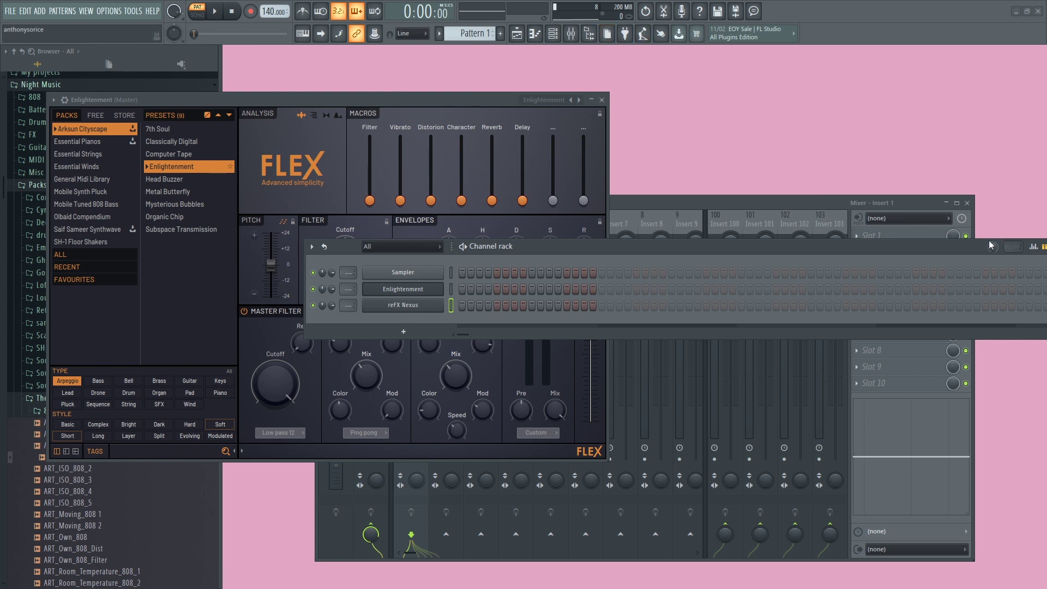
{"action": "left_click_drag", "start_coordinate": [953, 245], "coordinate": [866, 261]}
{"action": "left_click", "coordinate": [602, 99]}
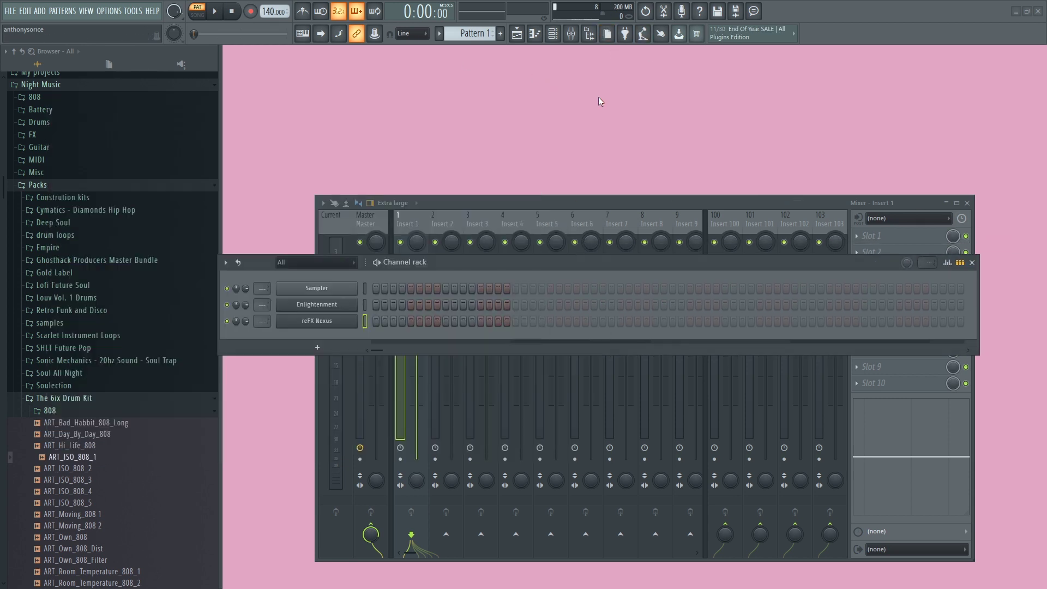